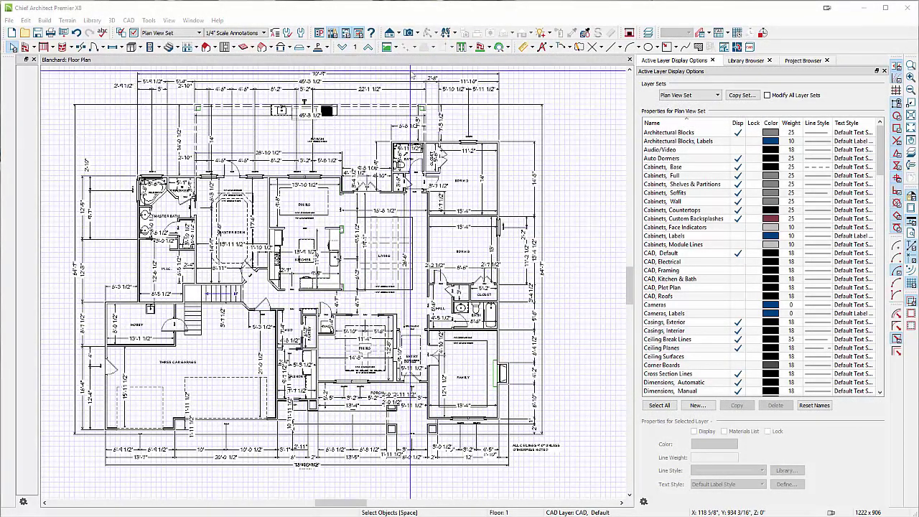
- Create a Perspective Full Overview of the house and dismiss the missing files notice
click(417, 33)
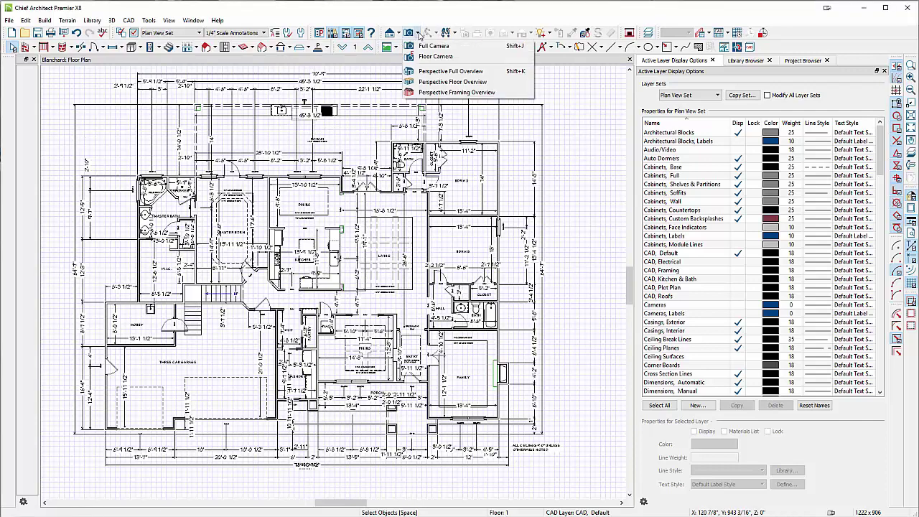
click(431, 71)
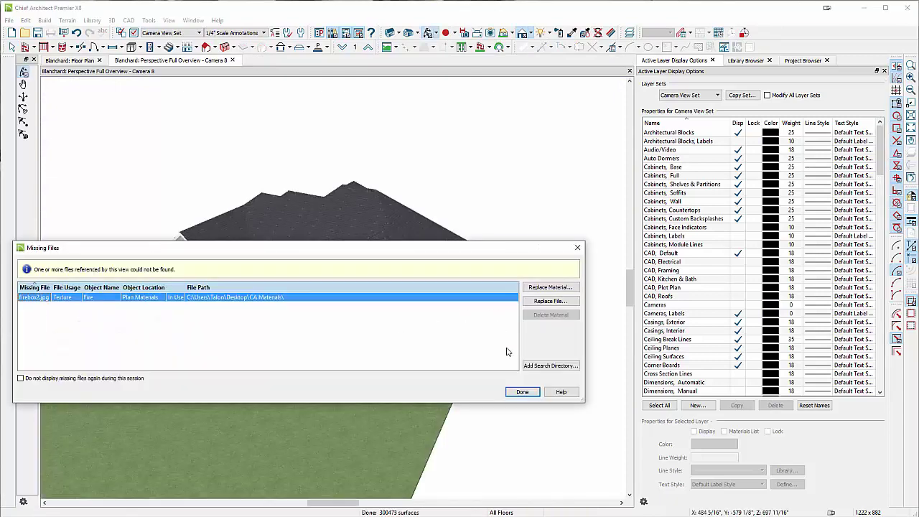
click(519, 392)
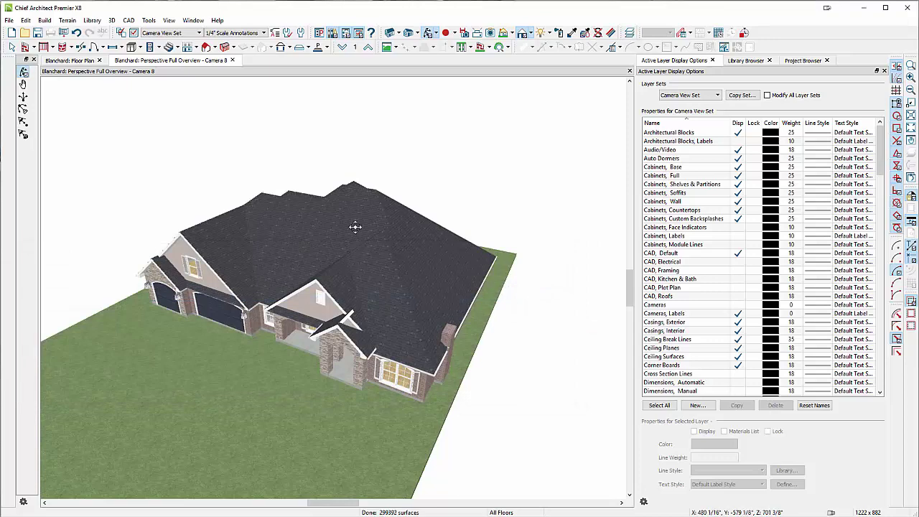
- Inspect the house's exterior and roof from the front entry around to the rear porch and garage side
click(427, 34)
drag(390, 250, 415, 222)
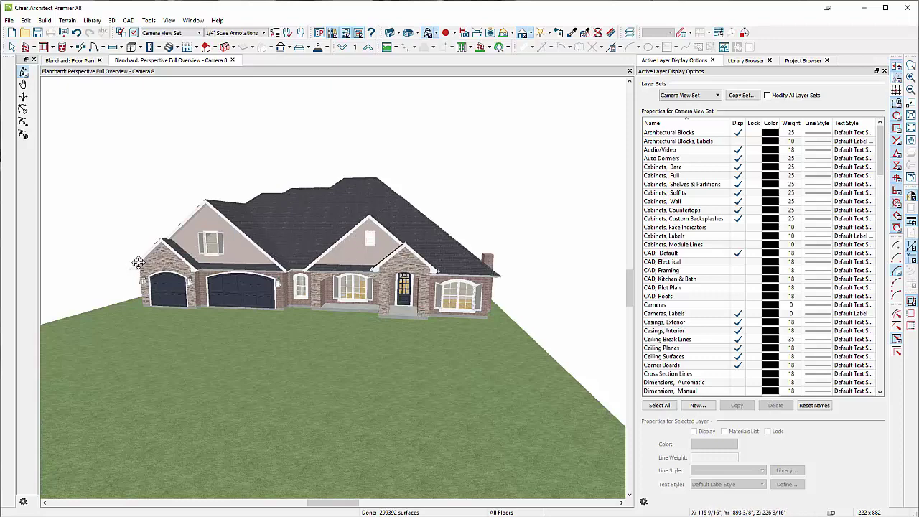
drag(269, 257, 322, 284)
scroll(388, 225, up, 6)
scroll(321, 285, down, 5)
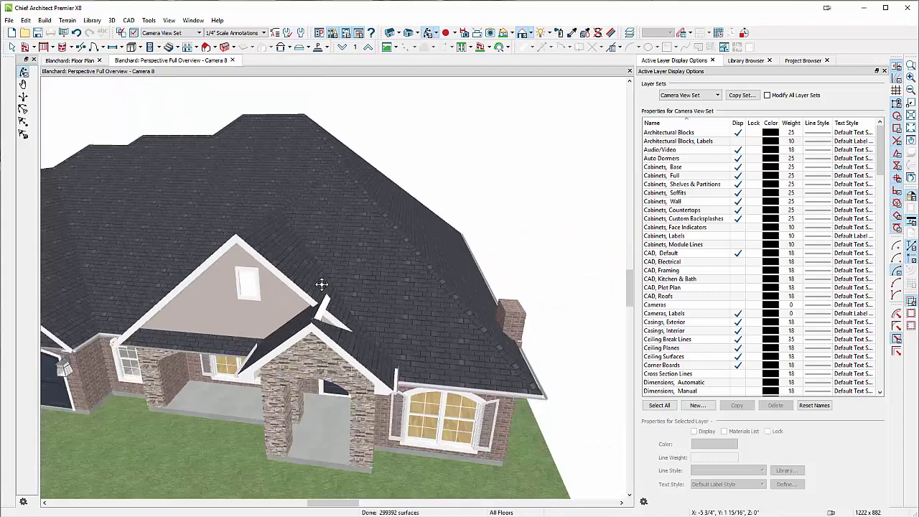
drag(425, 375, 450, 342)
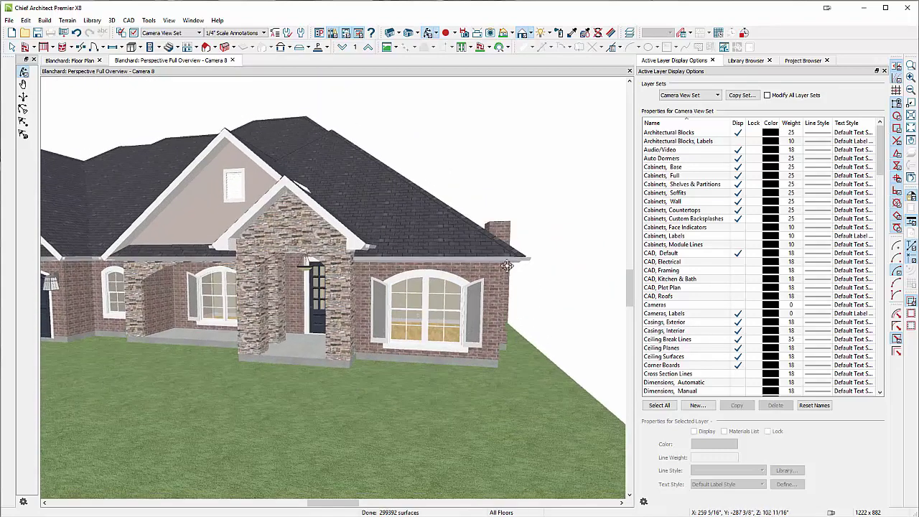
drag(437, 378, 484, 311)
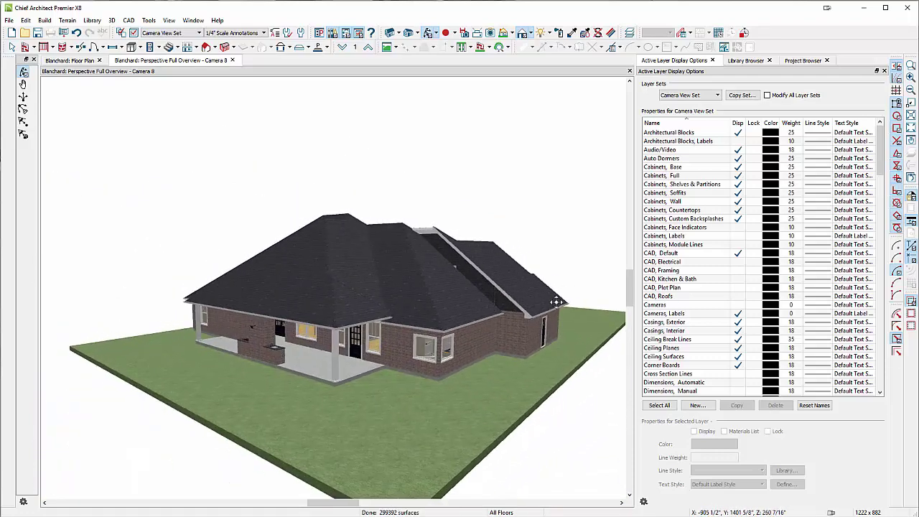
scroll(484, 311, up, 3)
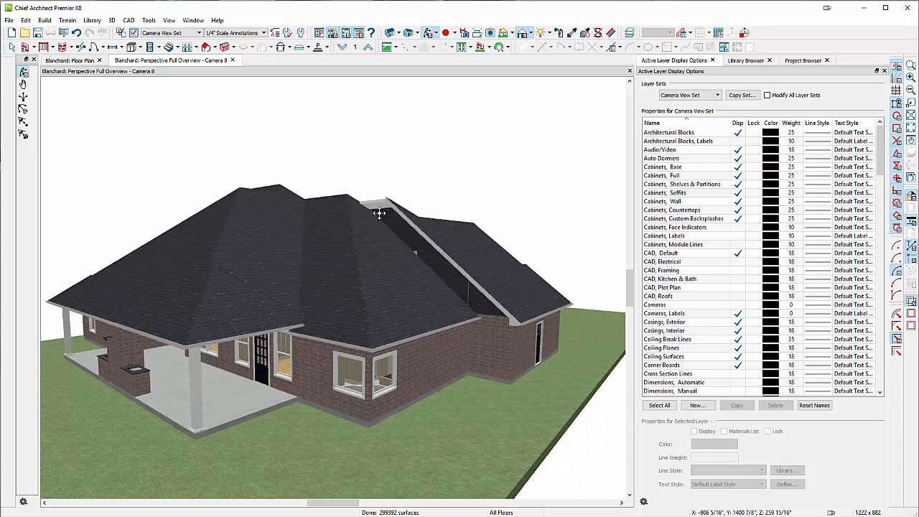
drag(484, 286, 465, 294)
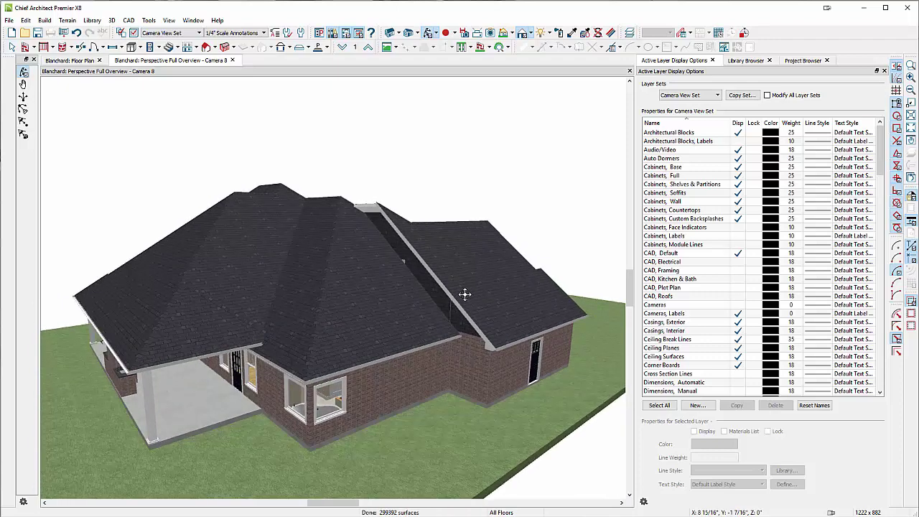
scroll(474, 292, up, 2)
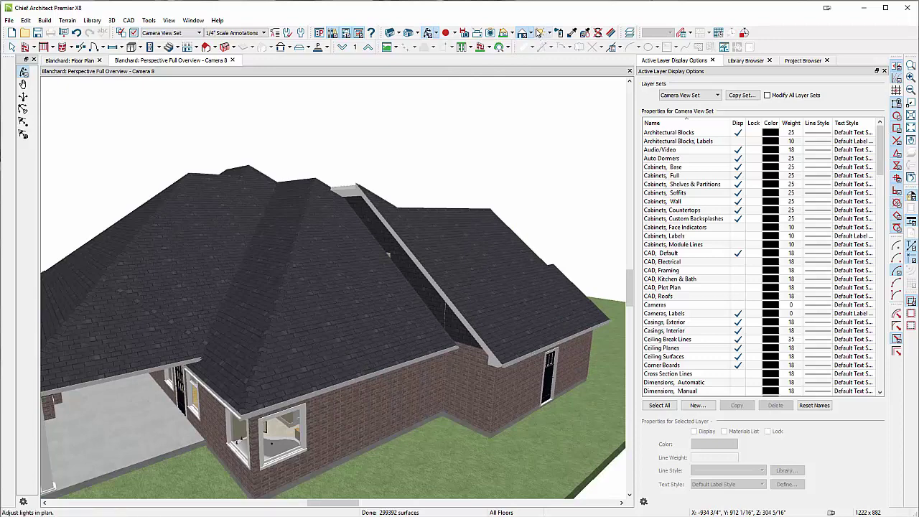
- Switch the overview to the transparent glass house rendering and examine the roof planes from the rear, side and front
click(529, 33)
click(533, 68)
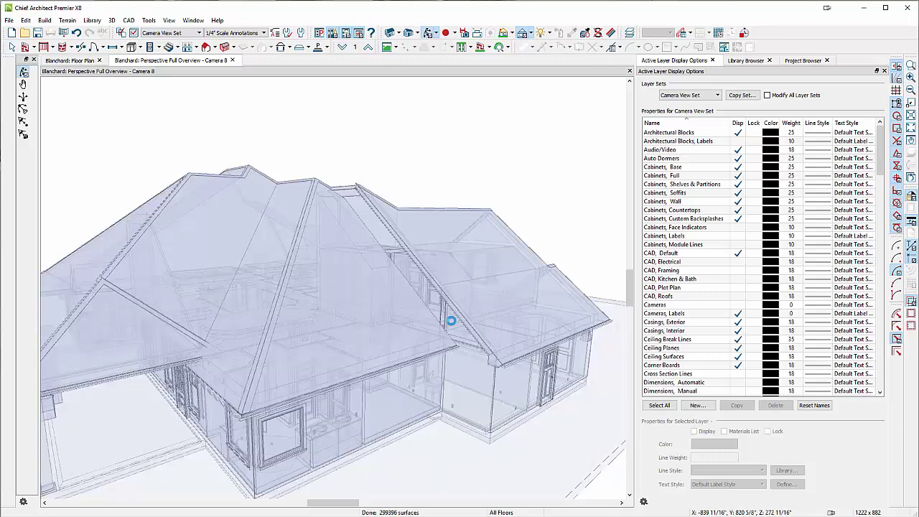
mouse_move(452, 319)
mouse_down()
mouse_move(427, 316)
mouse_move(438, 327)
mouse_move(420, 328)
mouse_move(345, 322)
mouse_move(450, 318)
mouse_up()
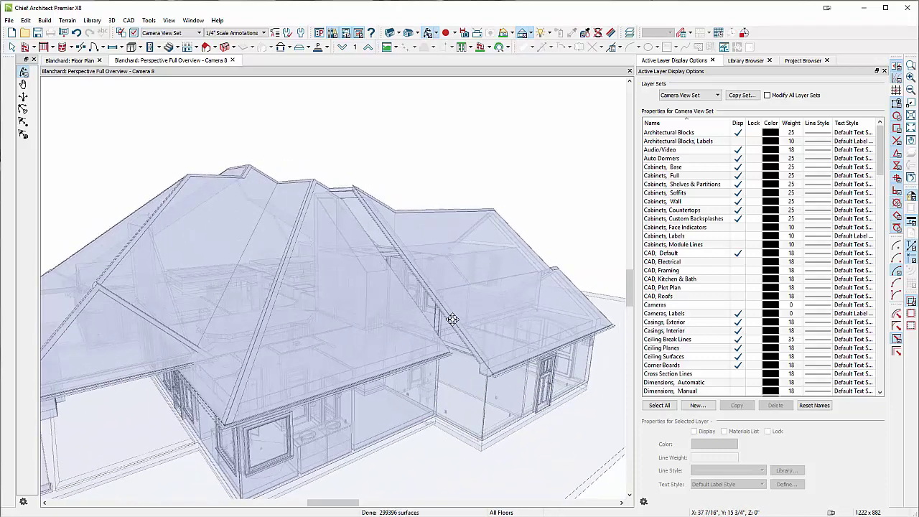
drag(467, 258, 445, 302)
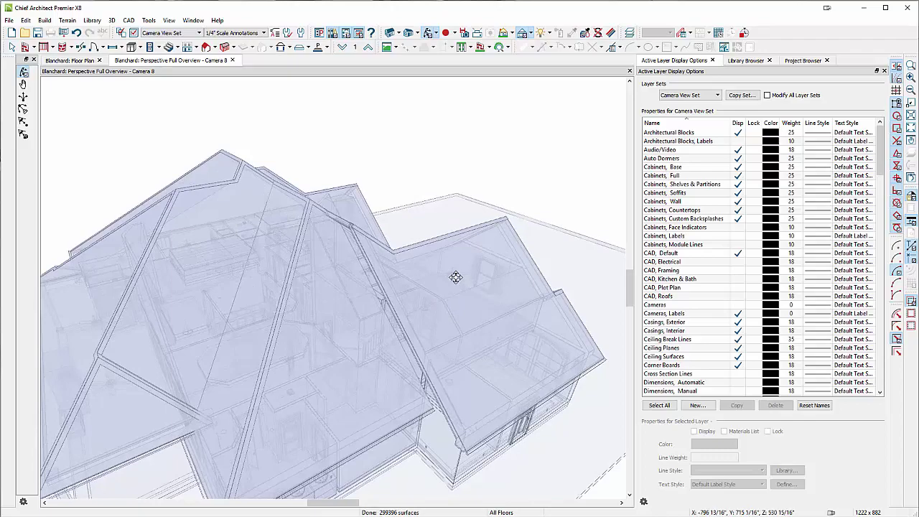
drag(432, 322, 410, 276)
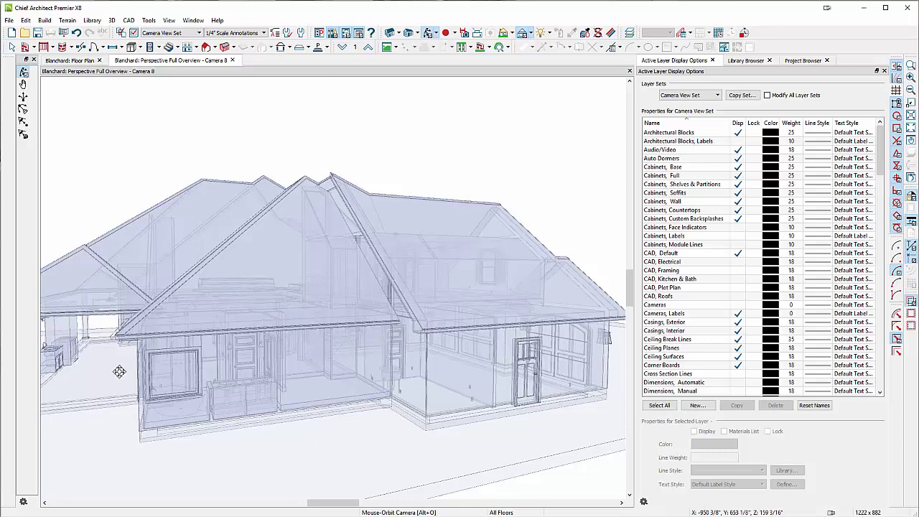
drag(365, 400, 425, 405)
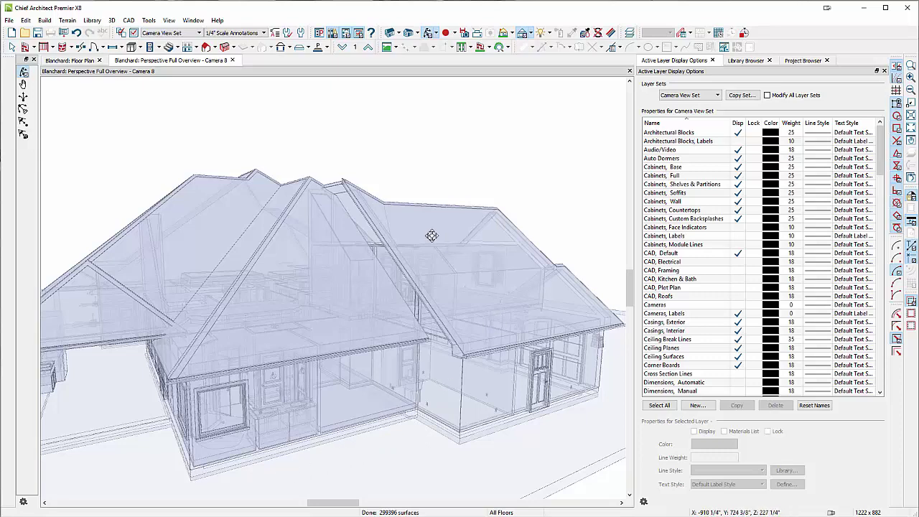
drag(328, 346, 434, 370)
drag(165, 392, 371, 371)
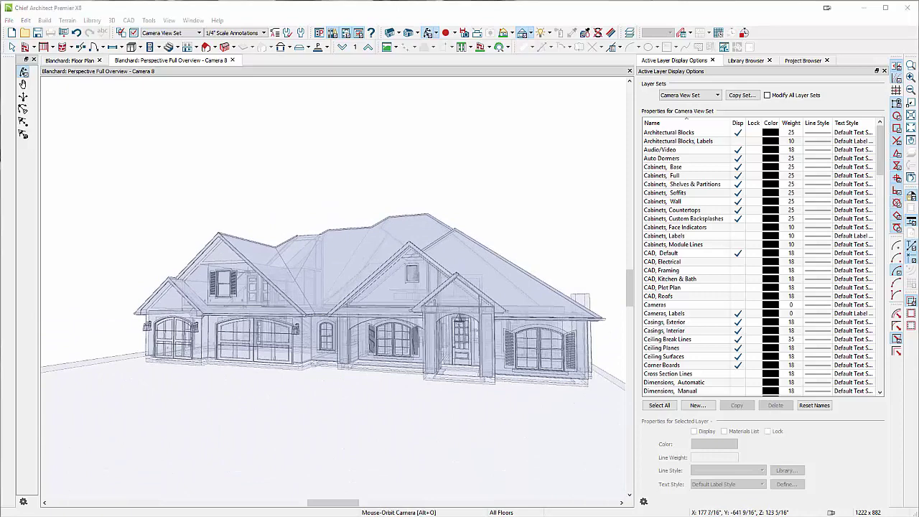
- Close the perspective overview and switch the floor plan to the Roof Plan Set layer set
click(232, 61)
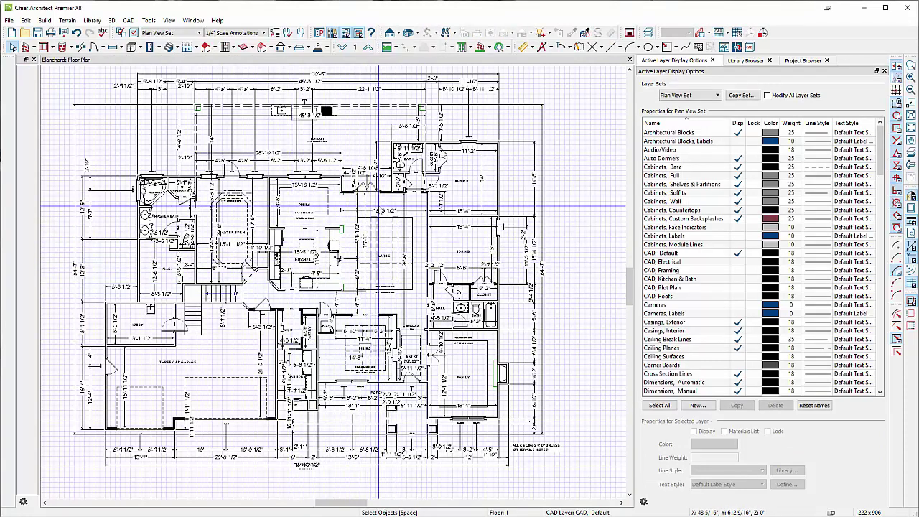
click(164, 33)
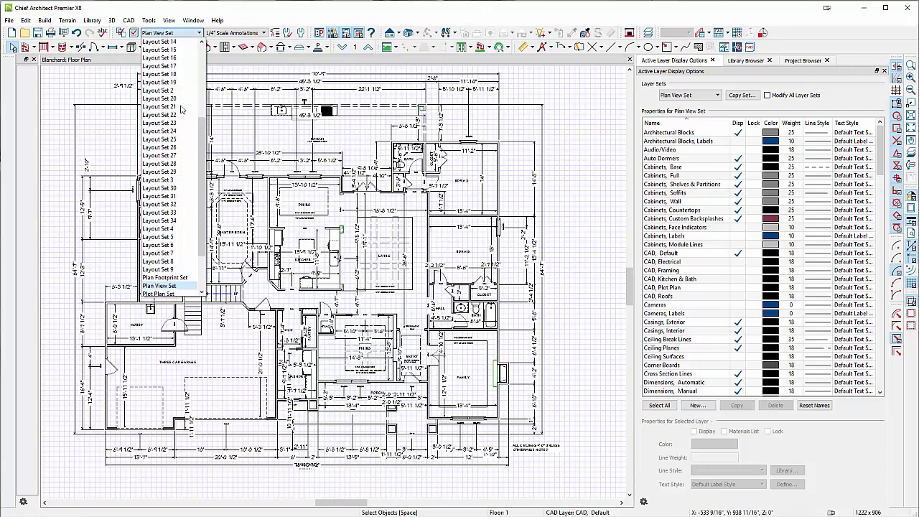
drag(203, 145, 200, 226)
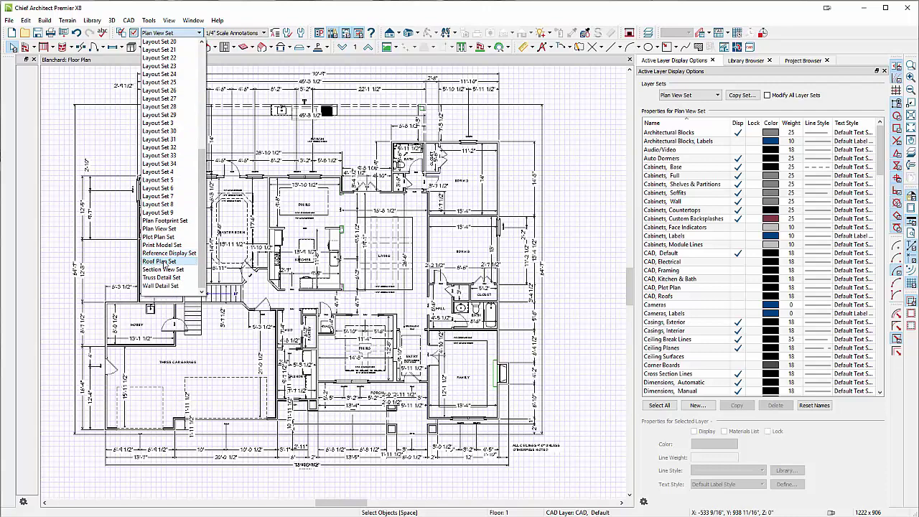
key(Escape)
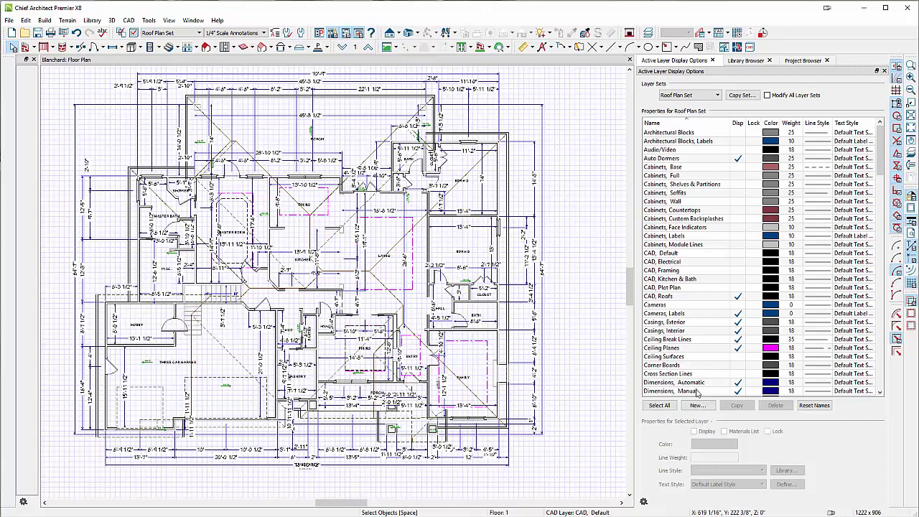
- Turn off the display of all layers in the Roof Plan Set
click(654, 406)
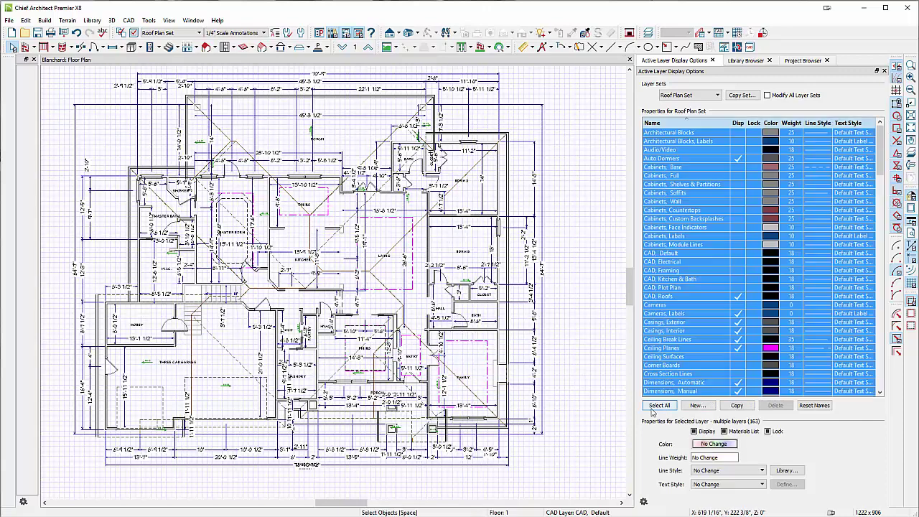
click(694, 431)
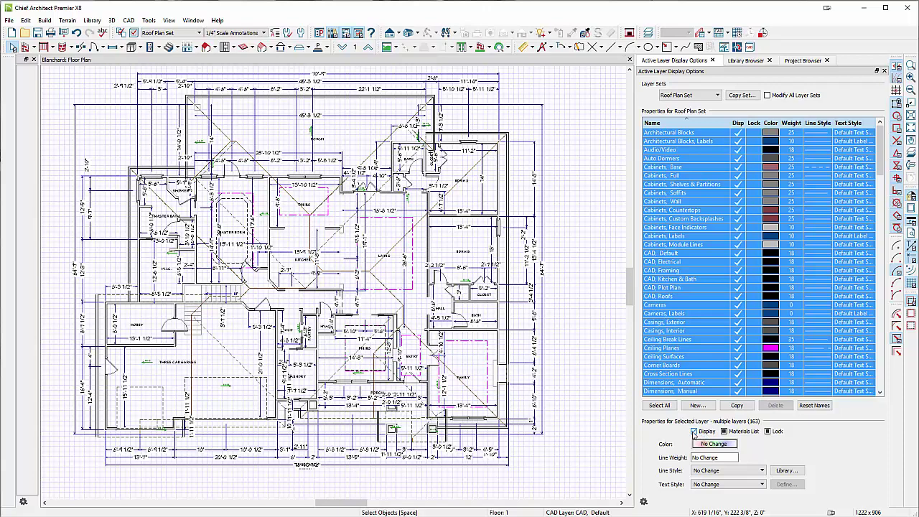
click(694, 432)
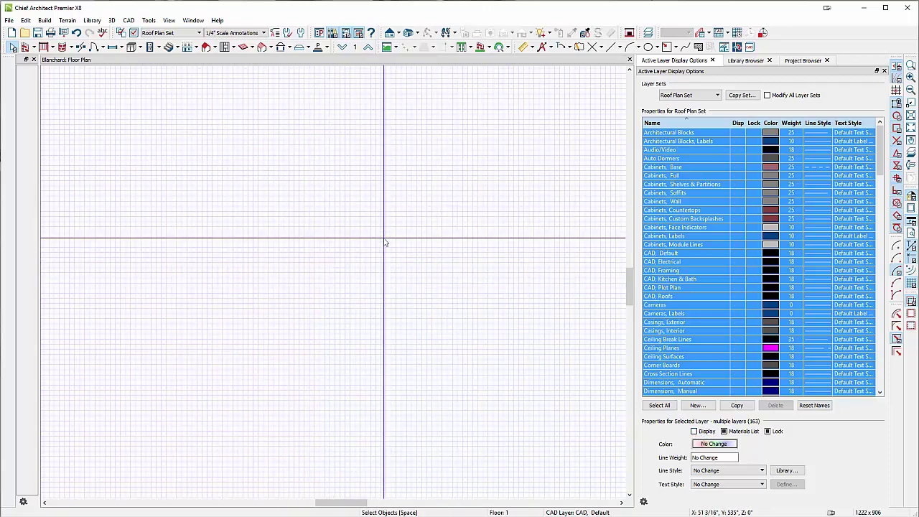
- Display and lock the Doors and Windows layers
click(693, 314)
scroll(696, 322, down, 4)
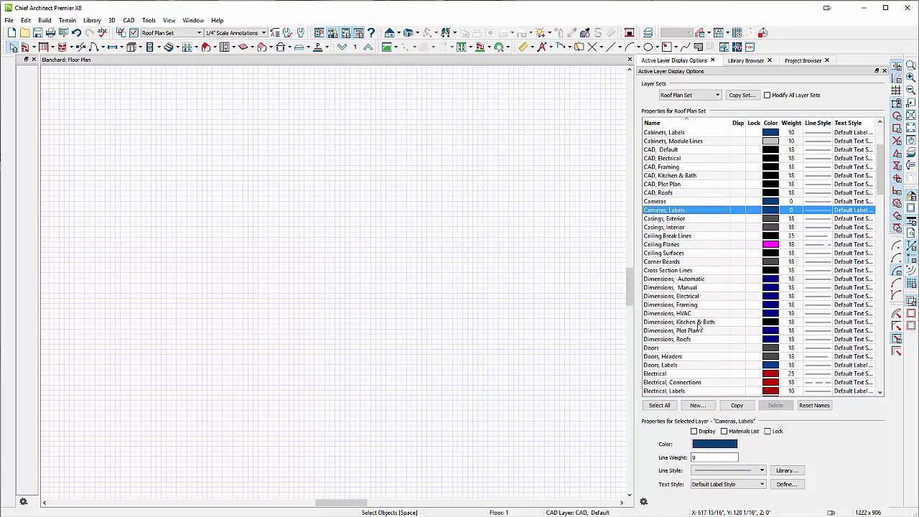
click(737, 349)
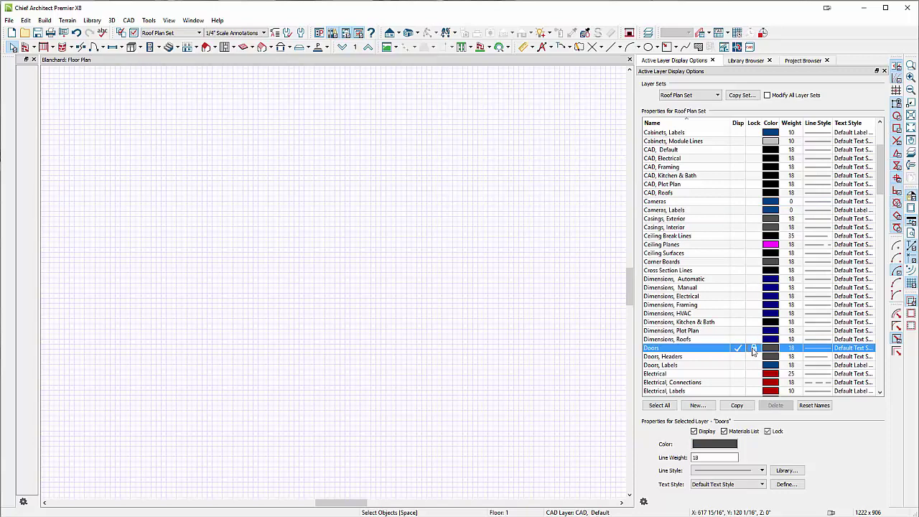
scroll(753, 351, down, 20)
scroll(753, 351, down, 12)
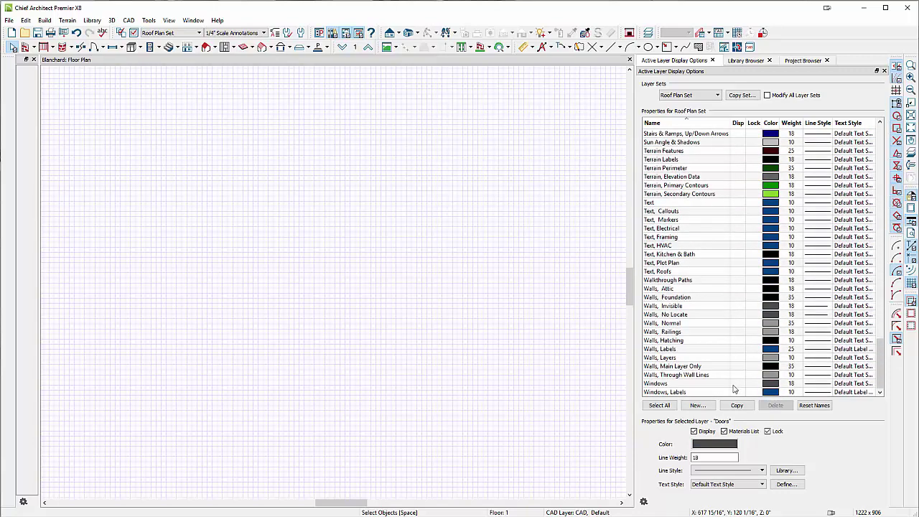
click(737, 384)
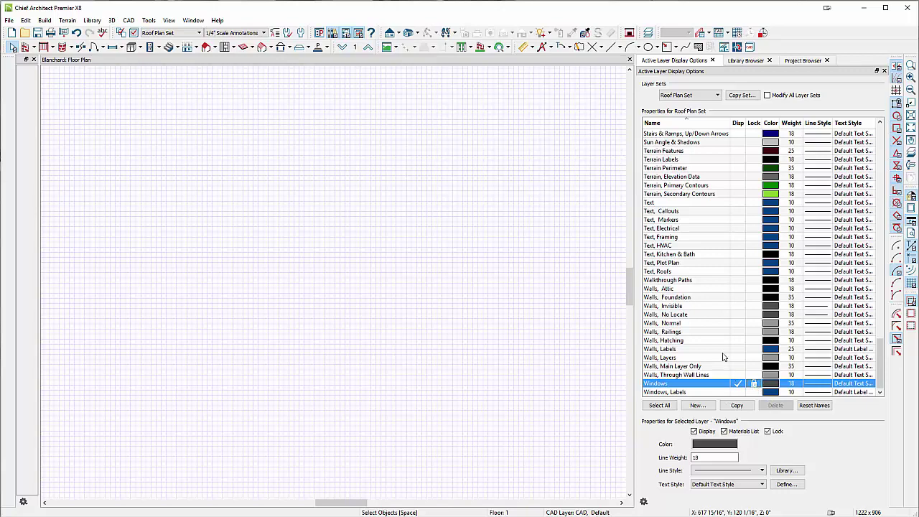
- Display and lock the "Walls, Normal" and "Walls, Invisible" layers
click(737, 323)
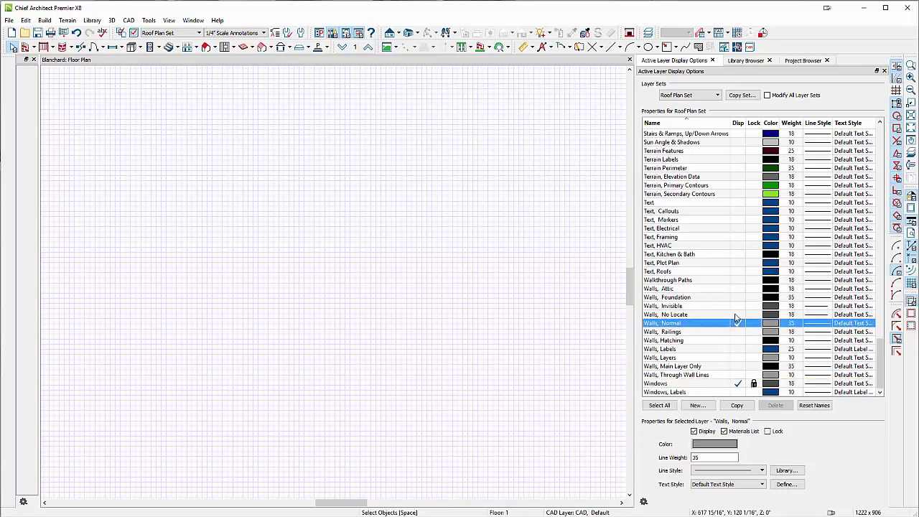
click(738, 307)
click(754, 306)
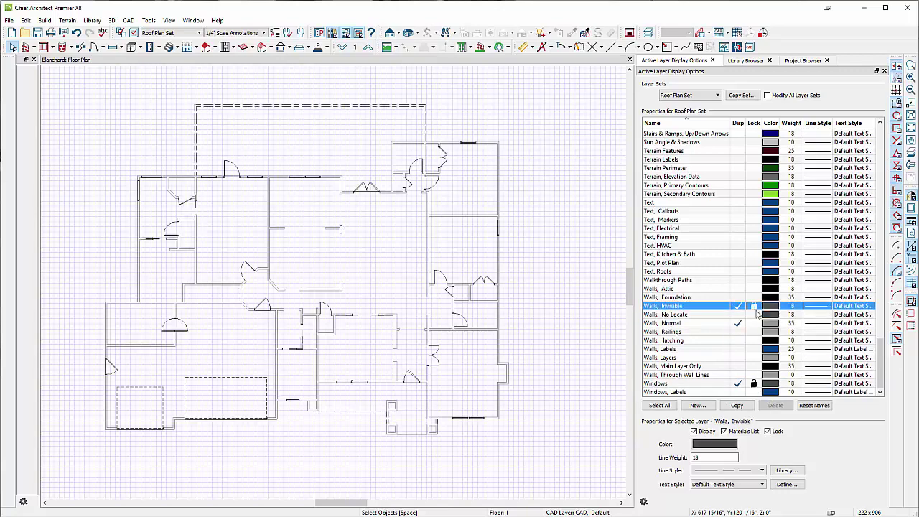
click(754, 324)
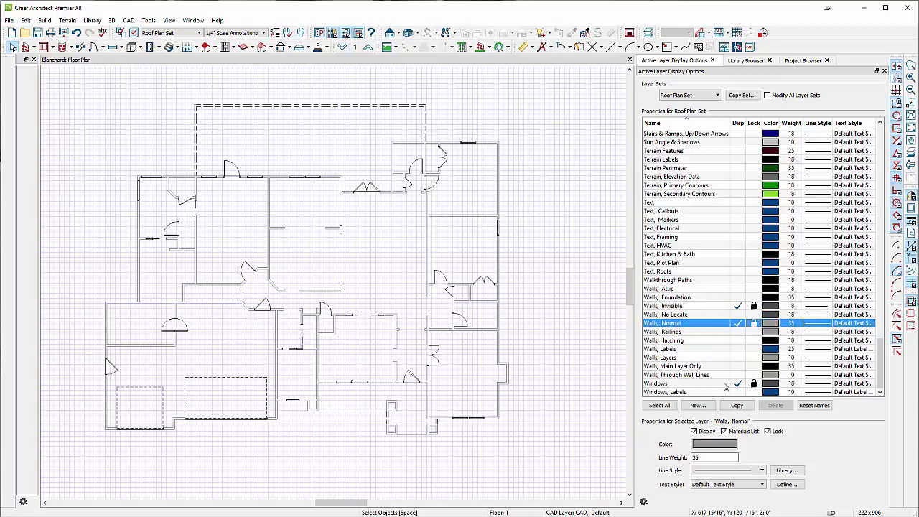
- Display the "Roof Planes", "Roofs, Baseline Polylines" and "Roofs, Baselines" layers
scroll(697, 362, up, 10)
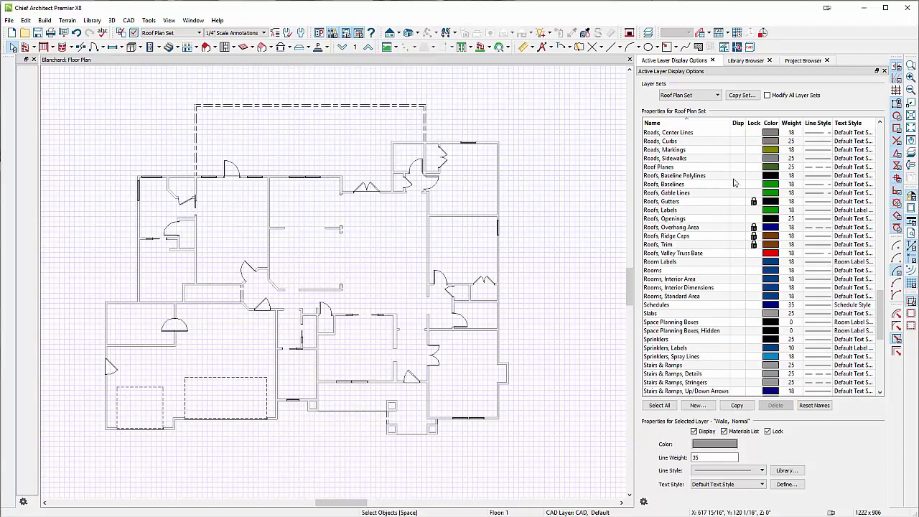
click(738, 167)
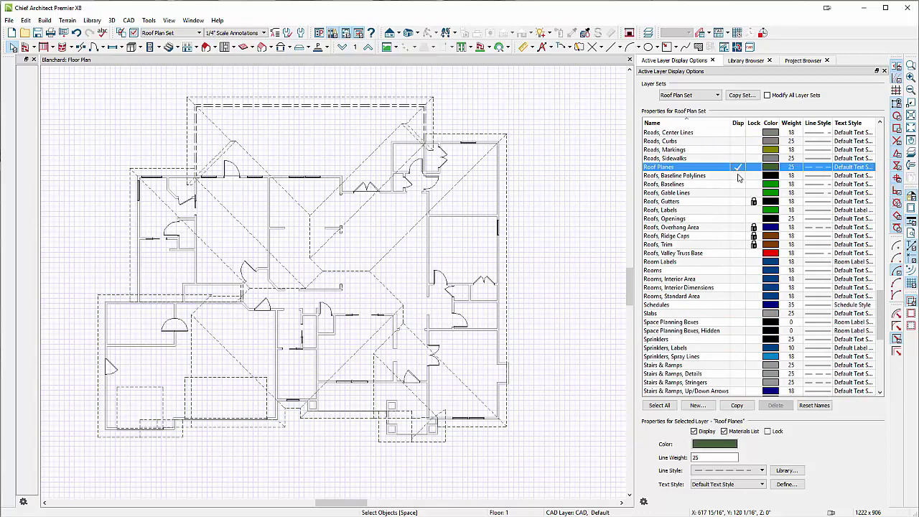
click(739, 176)
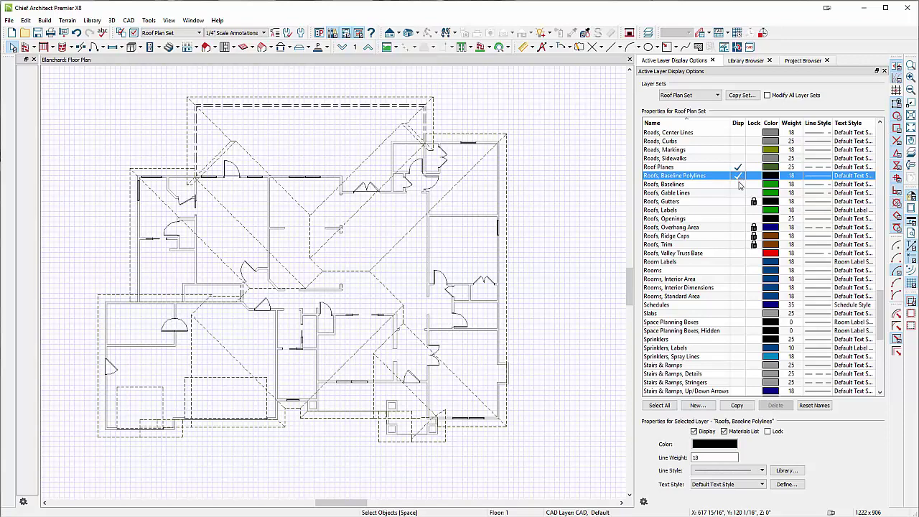
click(739, 185)
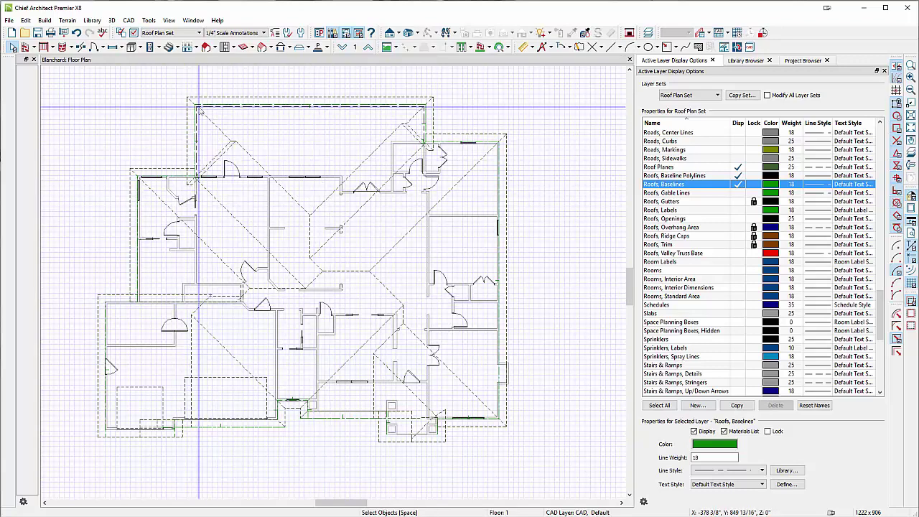
- Delete all roof planes and generate new roof baselines with Make Roof Baseline Polylines as the only Build option, using a 10" pitch and 18" overhangs
click(214, 47)
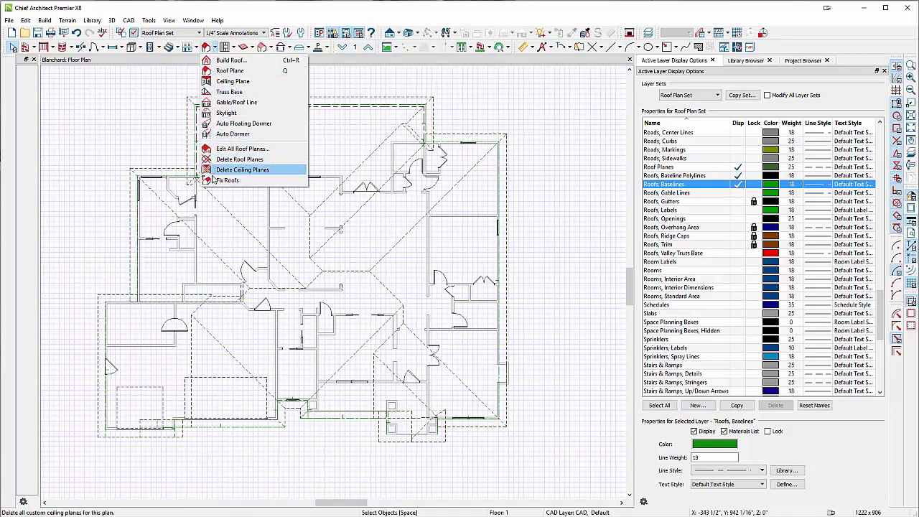
click(242, 159)
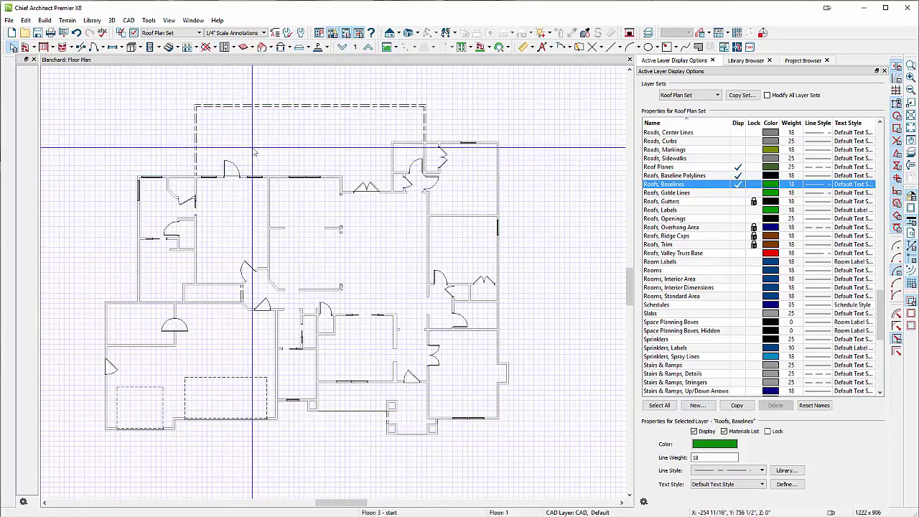
click(218, 47)
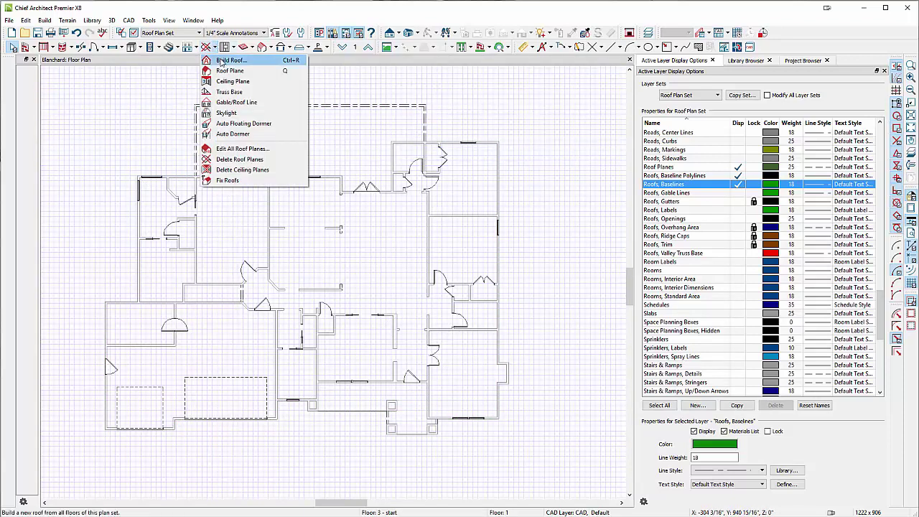
click(222, 61)
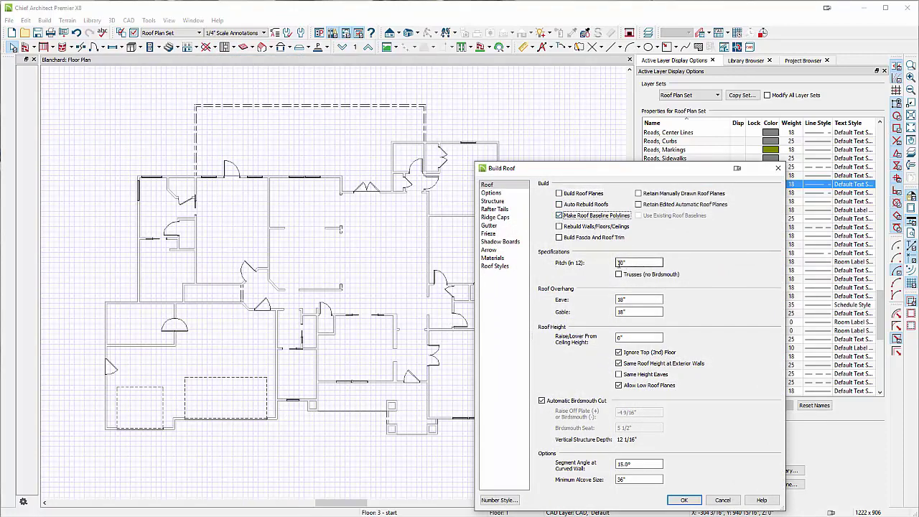
click(684, 501)
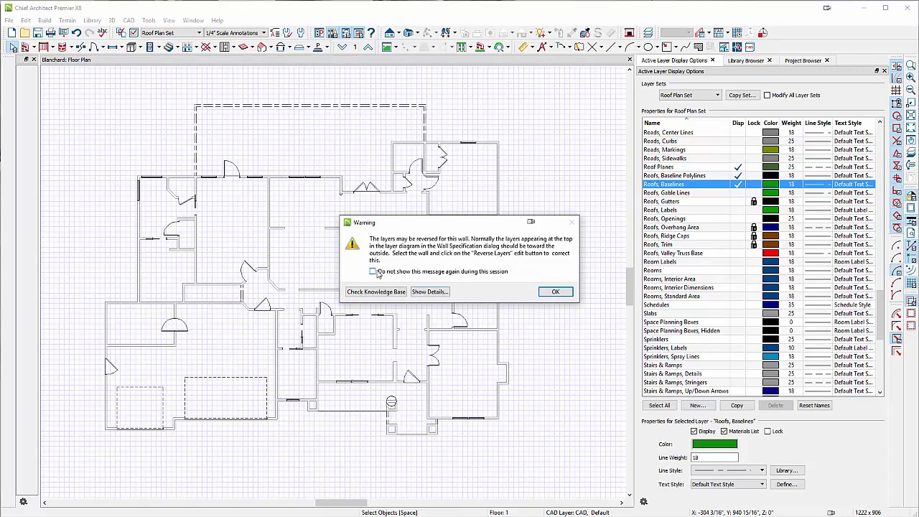
click(556, 293)
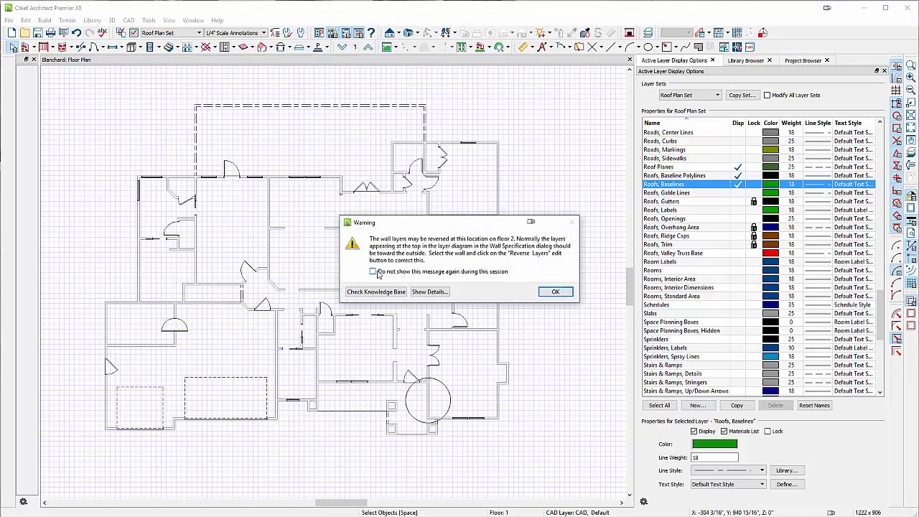
click(556, 292)
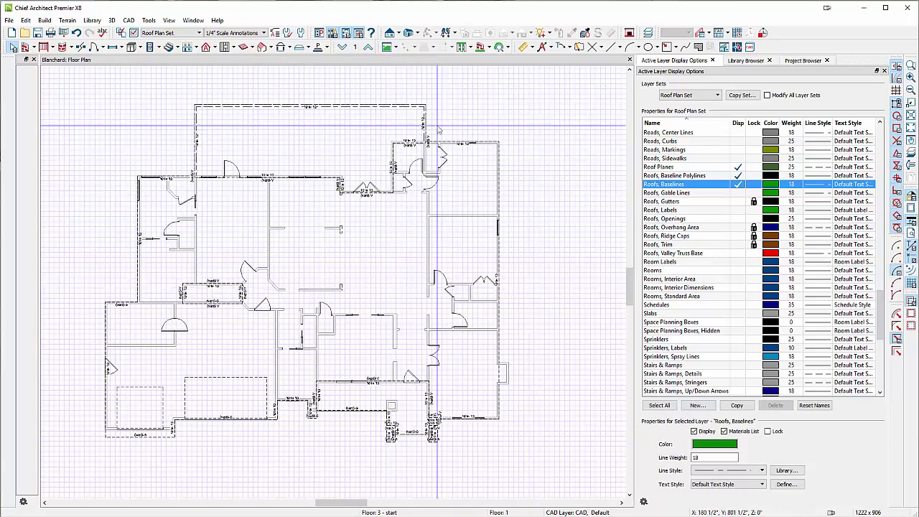
- Examine the extents and edge labels of the baseline polylines around the rear porch and the main house
click(280, 179)
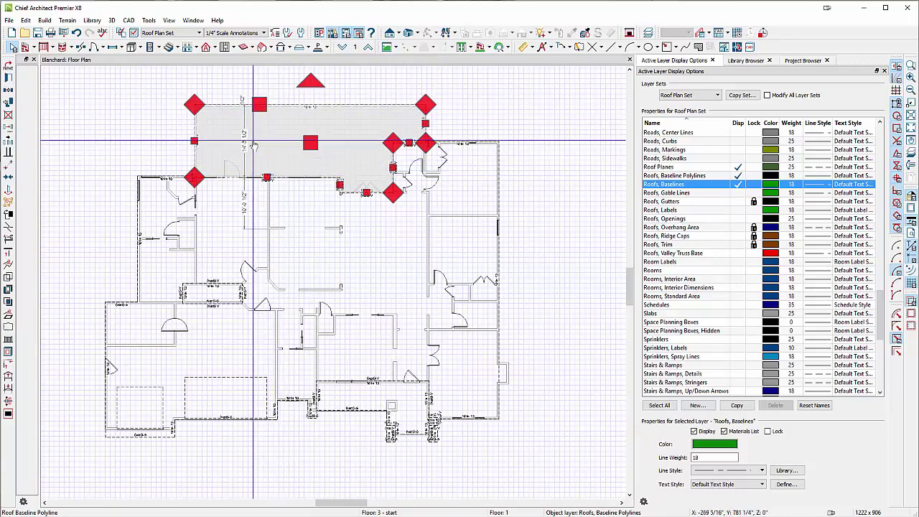
scroll(282, 183, up, 3)
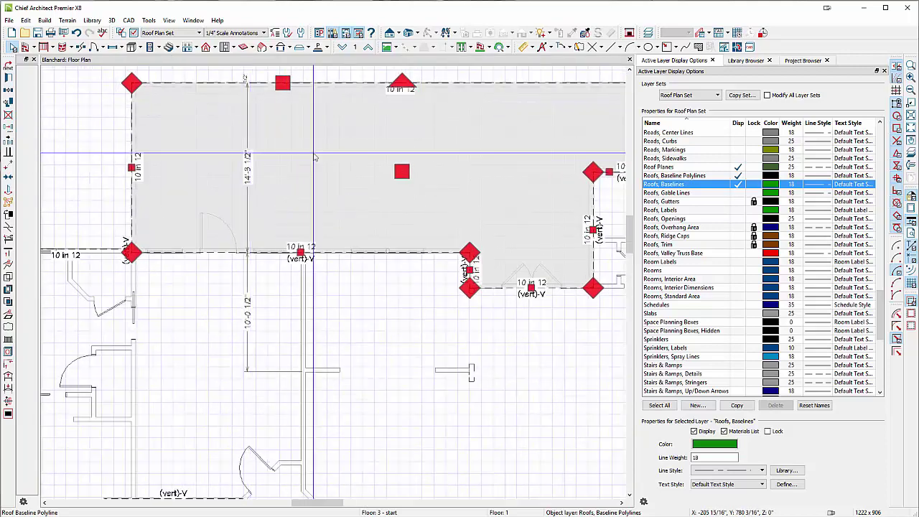
scroll(314, 157, down, 3)
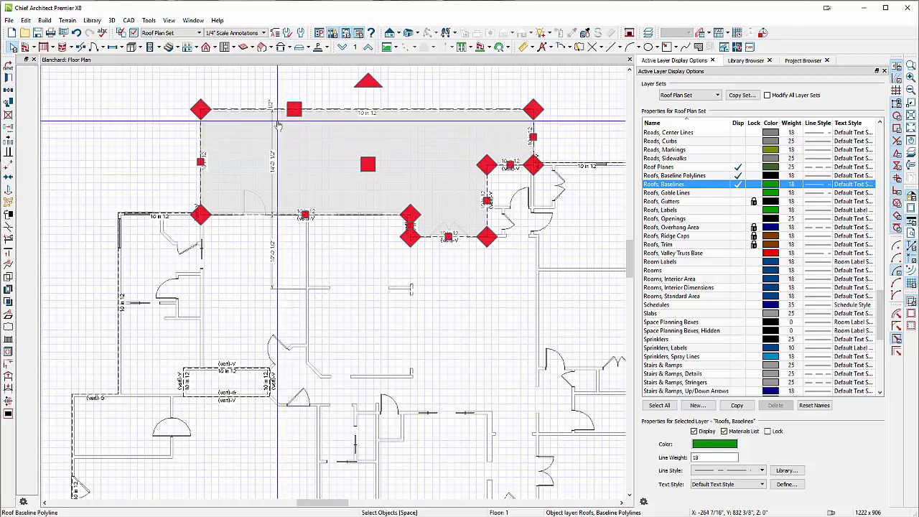
click(165, 212)
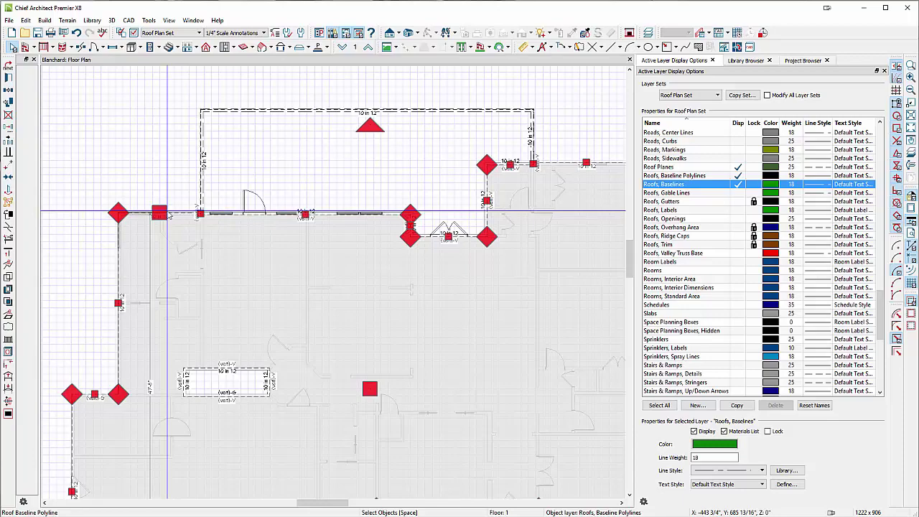
scroll(167, 212, down, 4)
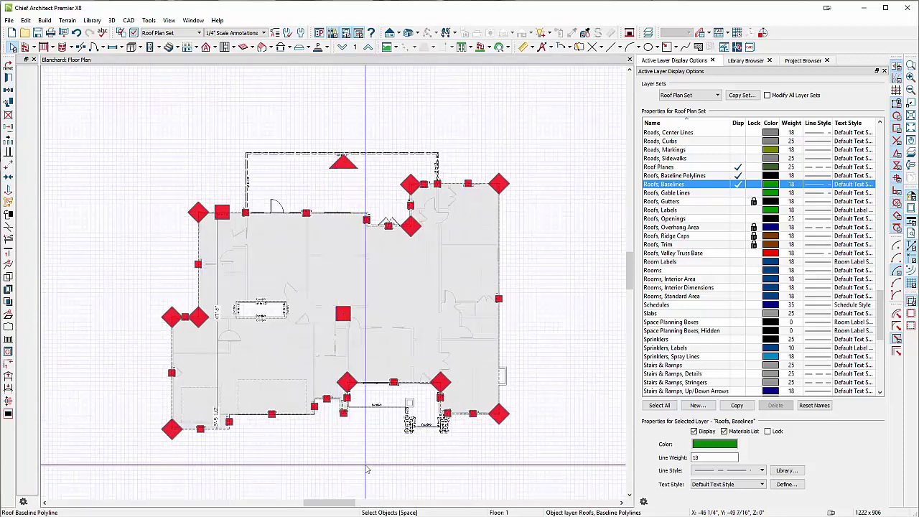
scroll(366, 469, up, 3)
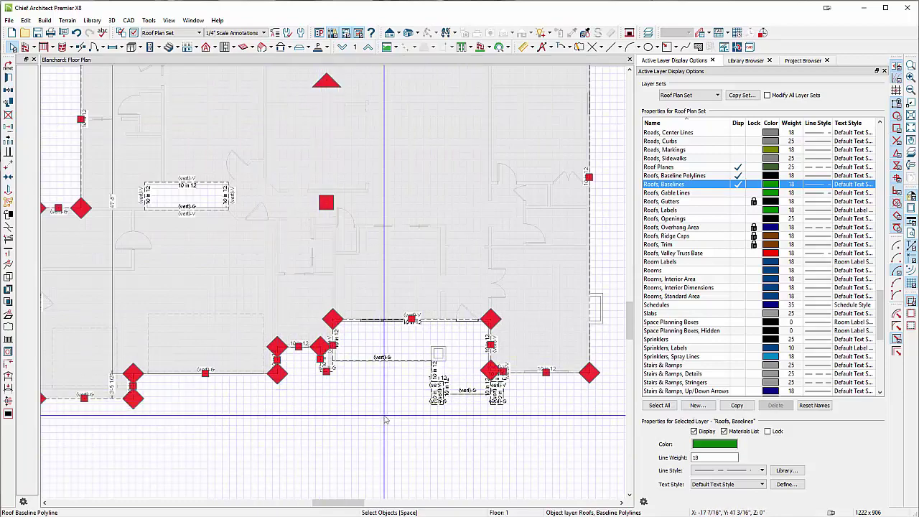
- Delete both overlapping baseline polylines around the small rectangular room in the house interior
scroll(385, 420, down, 2)
scroll(248, 275, up, 5)
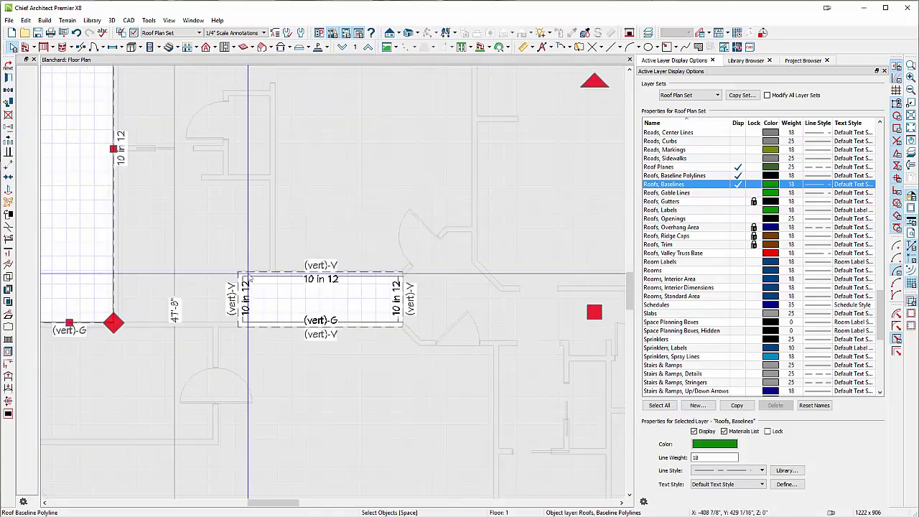
click(249, 273)
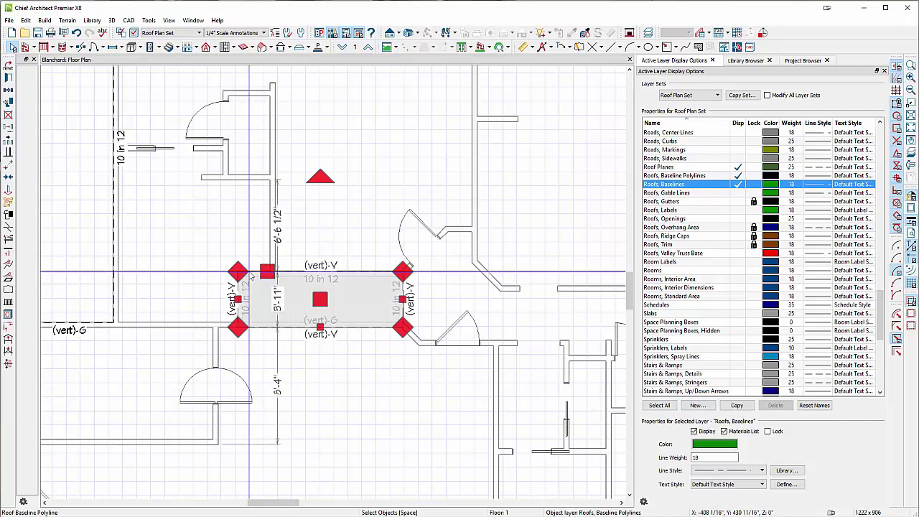
click(342, 276)
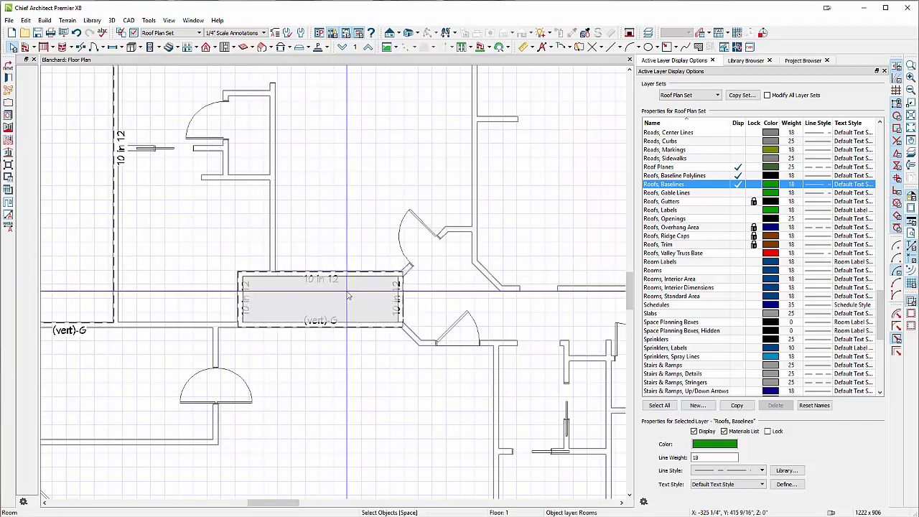
click(338, 272)
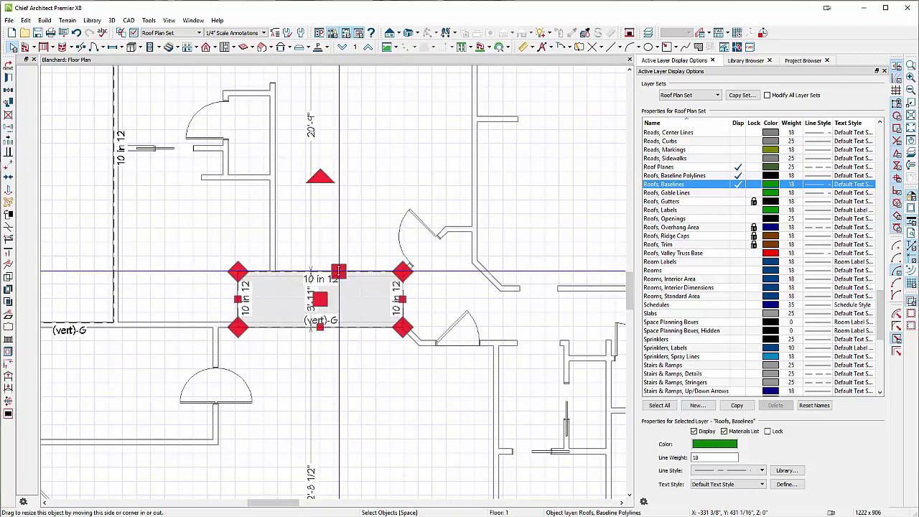
key(Escape)
- Delete the small baseline polylines around the front porch columns and the baseline polyline outlining the entry porch
scroll(293, 235, down, 4)
scroll(293, 235, down, 3)
scroll(441, 363, up, 6)
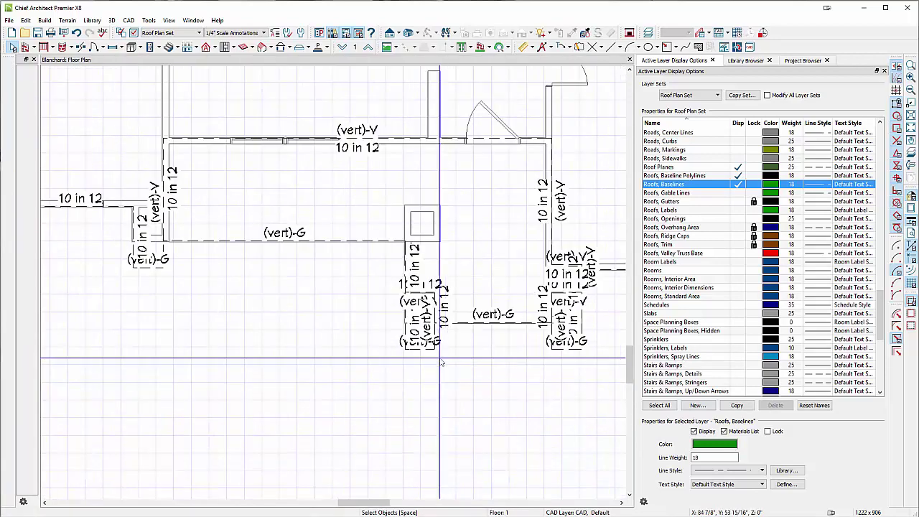
click(437, 349)
key(Escape)
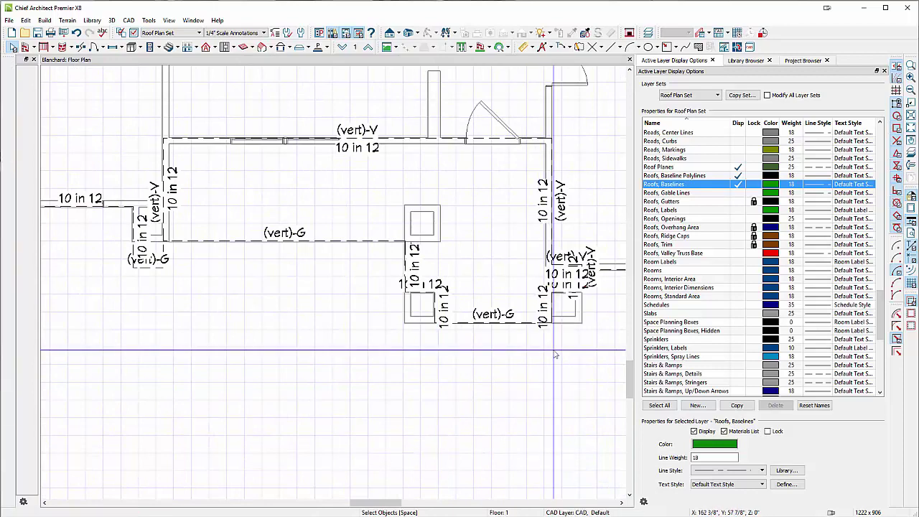
click(512, 347)
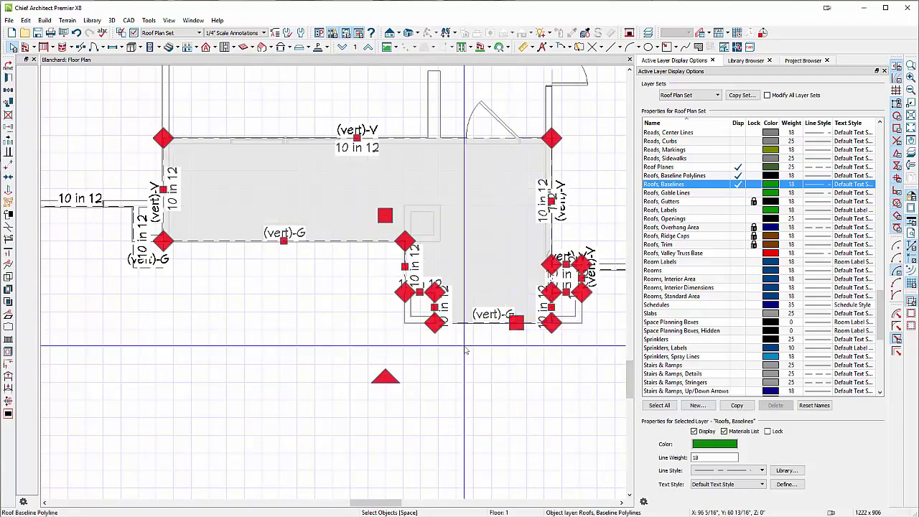
key(Delete)
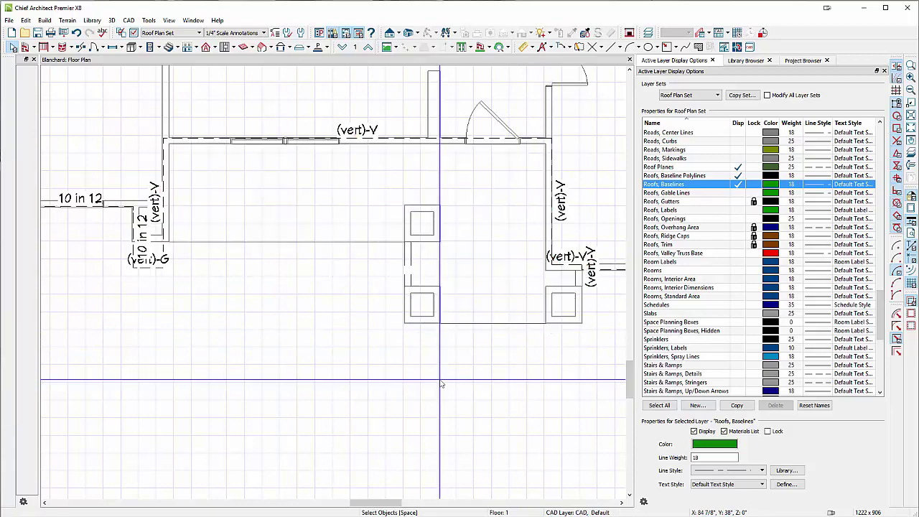
- Check the roof baseline specification of the smaller garage bay's front edge on the main house polyline
scroll(440, 384, down, 6)
scroll(216, 337, up, 2)
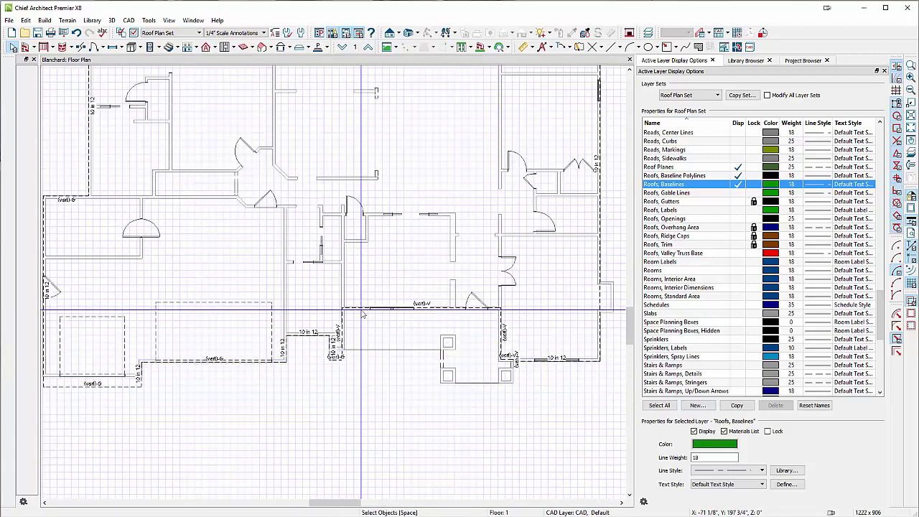
key(ctrl+z)
scroll(410, 312, down, 3)
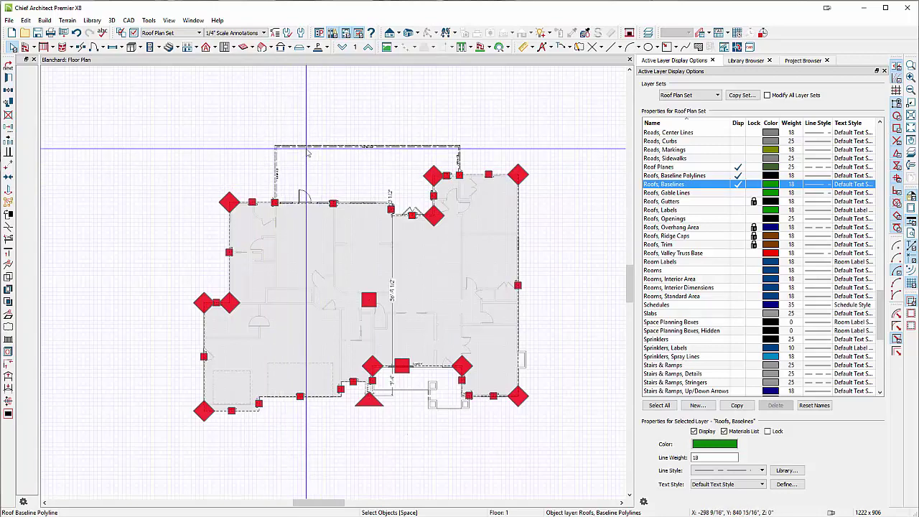
scroll(353, 478, up, 5)
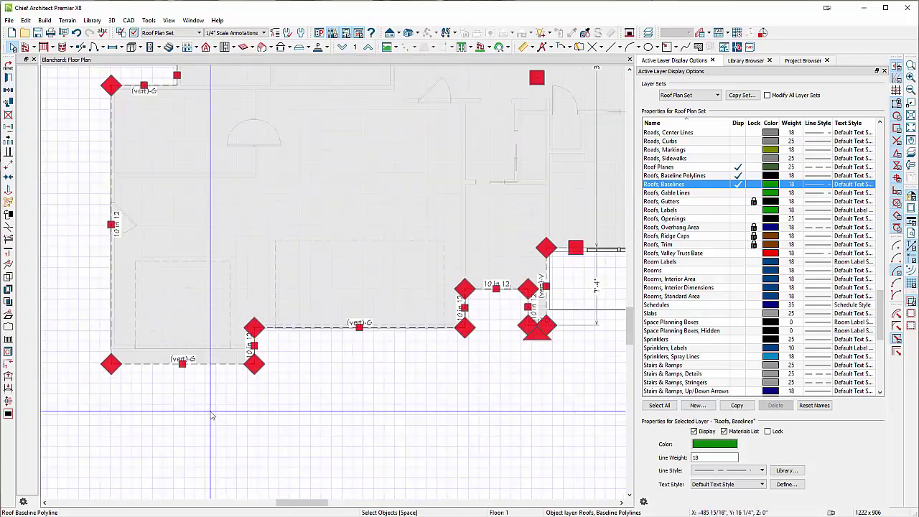
scroll(201, 387, down, 3)
scroll(194, 383, up, 4)
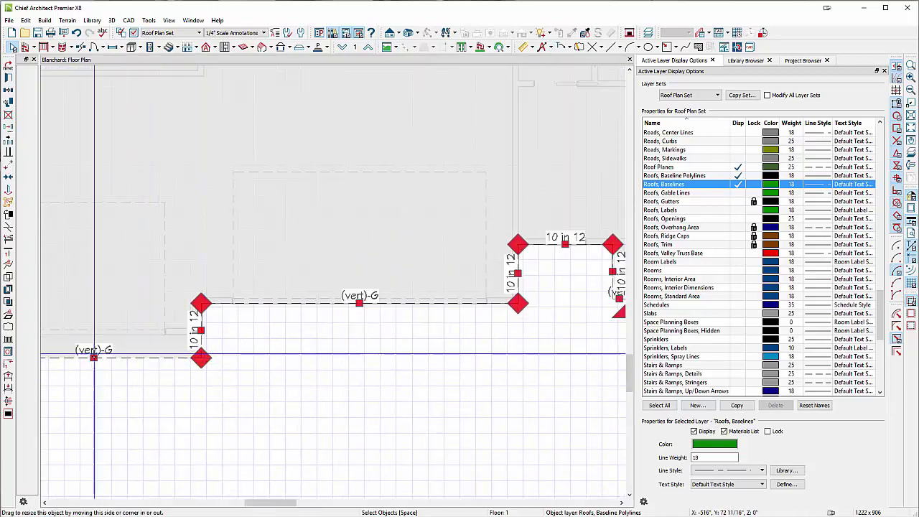
double_click(115, 356)
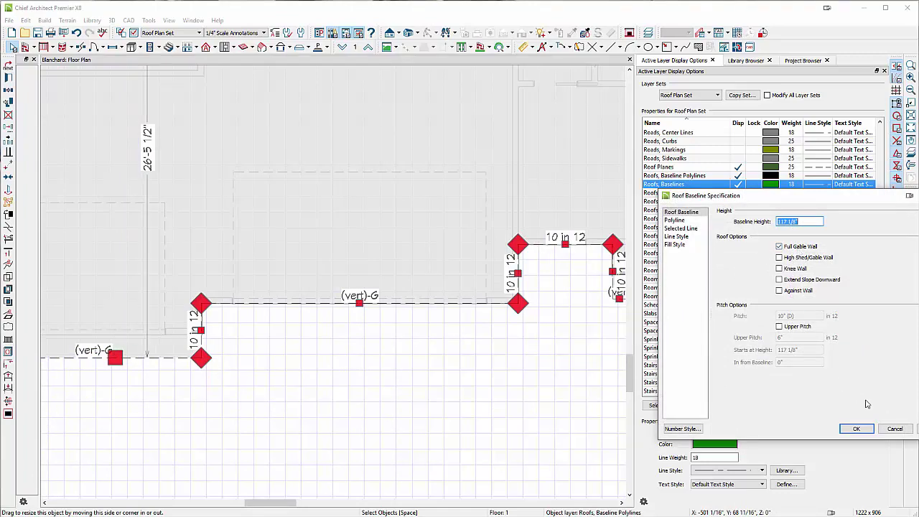
click(856, 429)
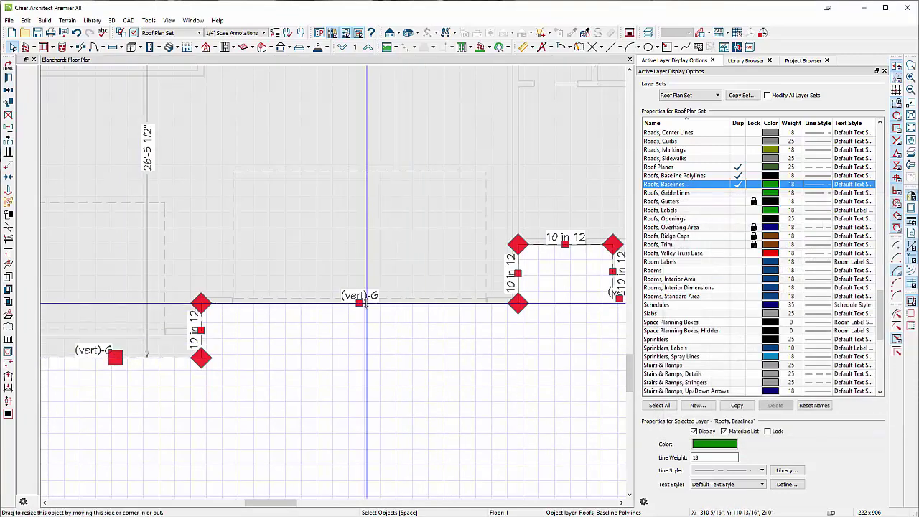
- Move the short gable edge between the garage and the entry porch back in line with the porch's front edge
scroll(220, 371, down, 2)
scroll(445, 330, up, 4)
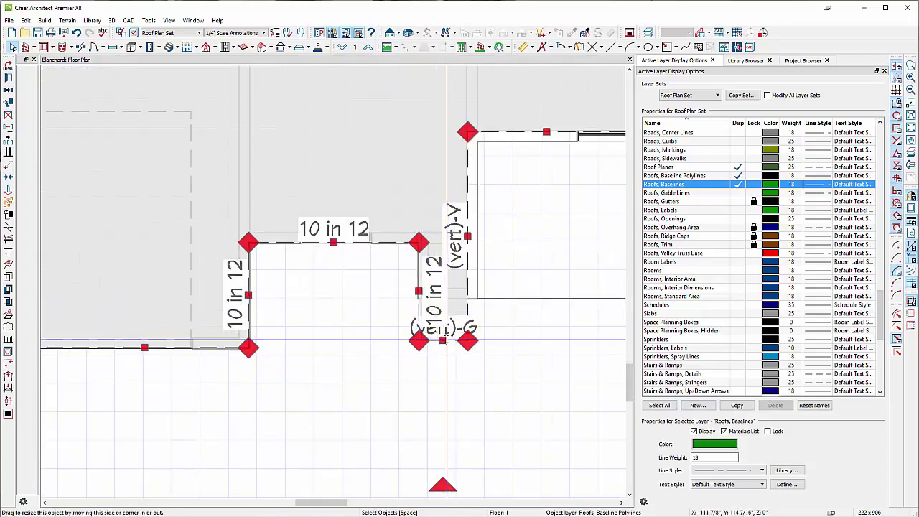
drag(444, 341, 454, 297)
scroll(454, 297, down, 2)
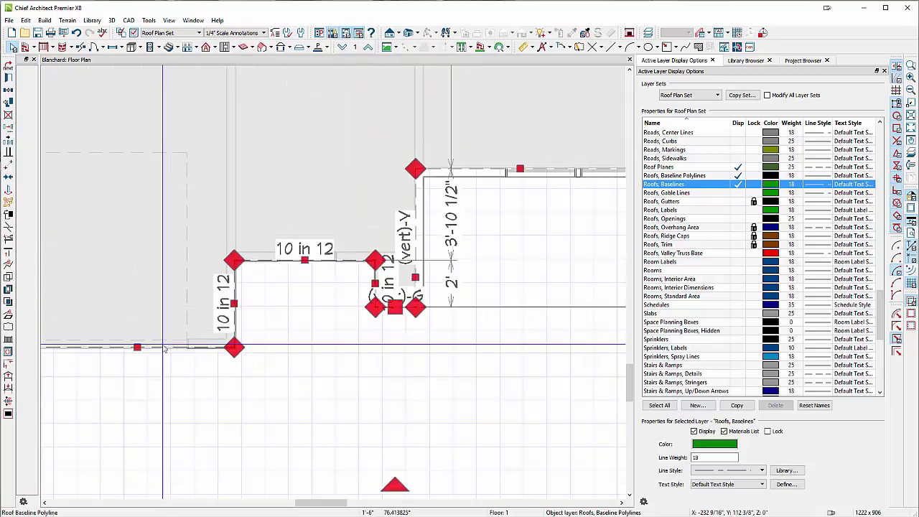
- Reshape the main house baseline polyline to run along the entry porch's front edge, merging the short gable segment into one continuous edge
scroll(475, 208, up, 2)
drag(475, 208, 257, 323)
scroll(258, 323, up, 5)
scroll(294, 298, down, 3)
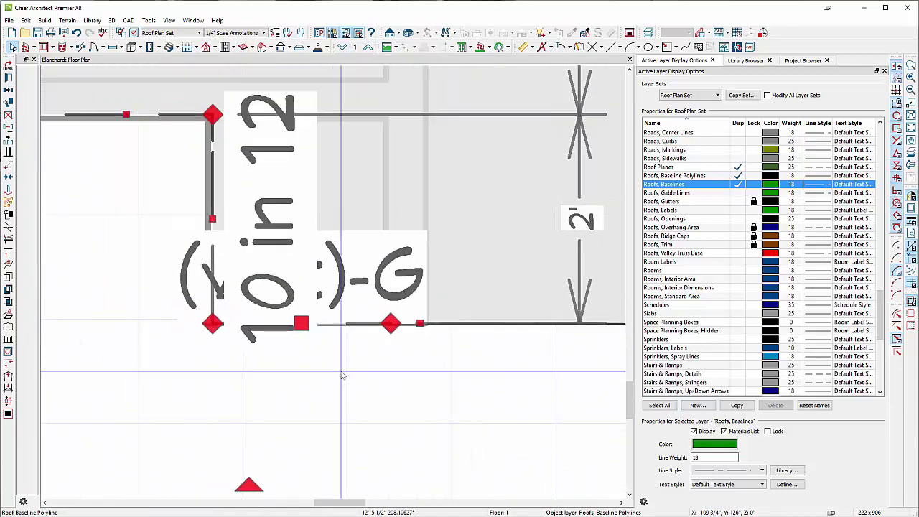
scroll(384, 344, up, 3)
drag(432, 293, 135, 296)
scroll(130, 321, down, 2)
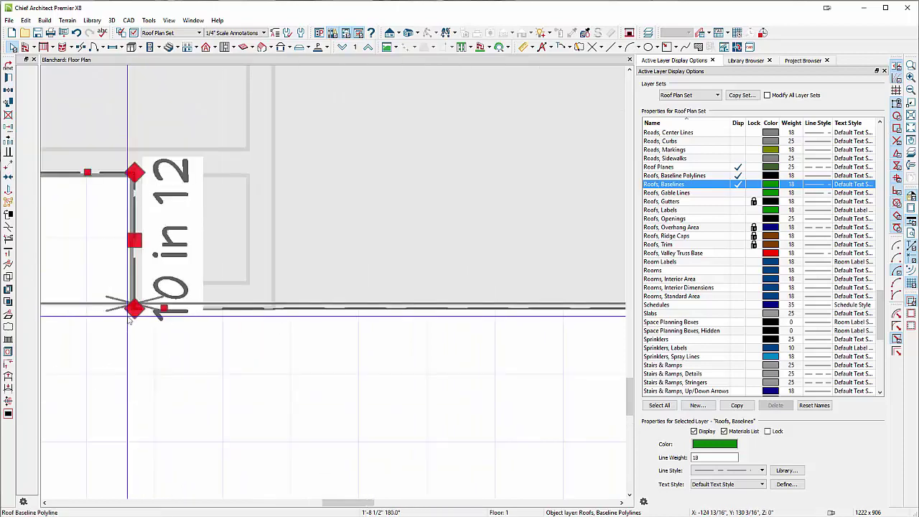
- Make the baseline along the entry porch's front edge a Full Gable Wall instead of Against Wall
scroll(130, 321, down, 2)
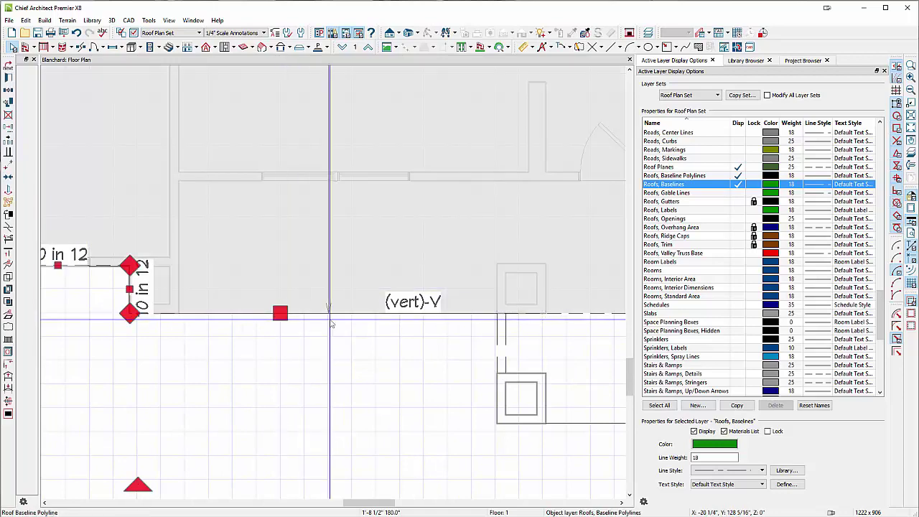
double_click(411, 312)
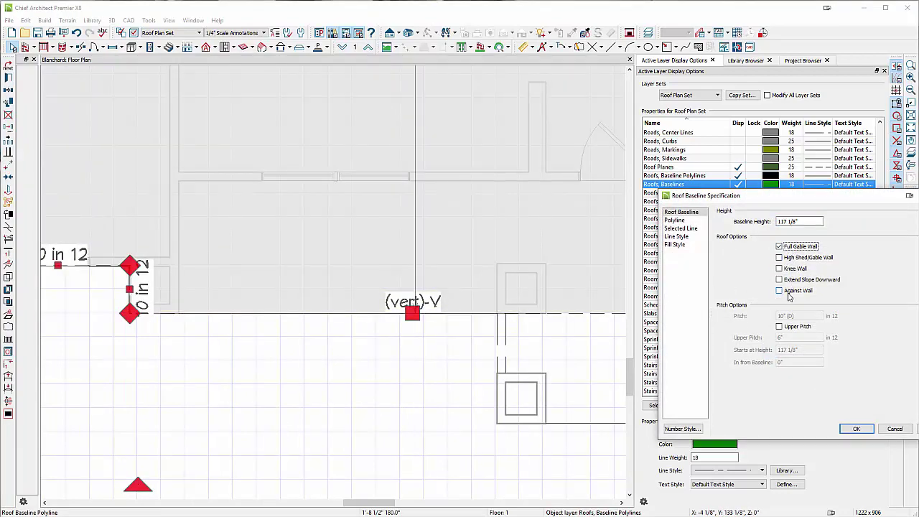
click(845, 431)
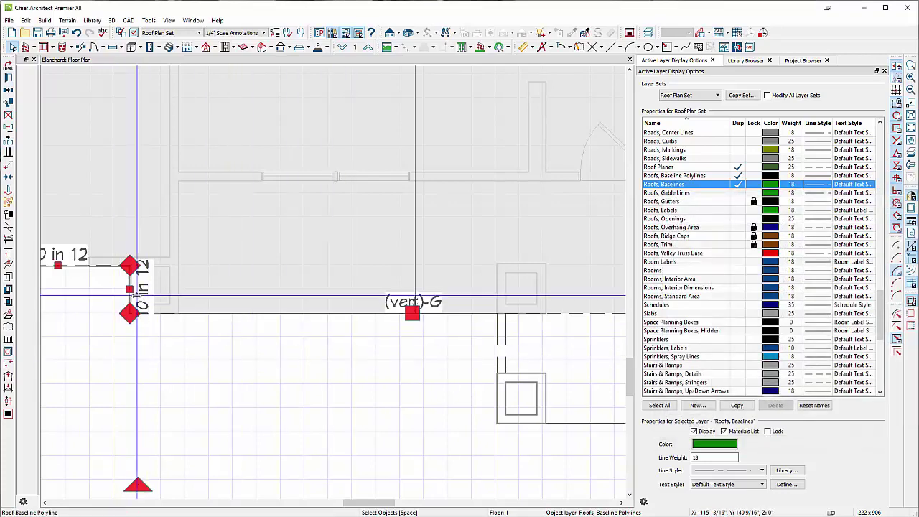
scroll(144, 314, down, 2)
scroll(143, 316, down, 1)
scroll(302, 287, up, 4)
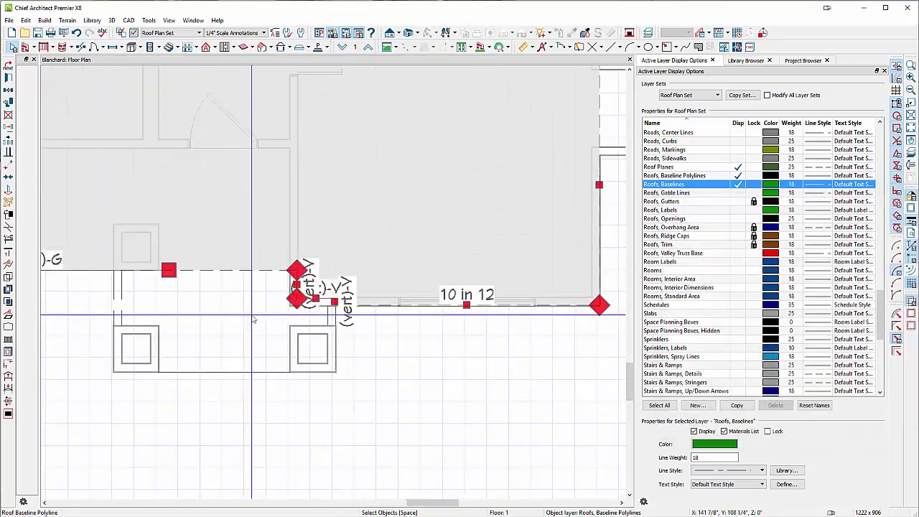
- Reshape the main house baseline polyline around the entry porch, aligning its side with the porch edge and extending the front edge about 5'-4" out
drag(298, 282, 43, 282)
scroll(129, 309, down, 2)
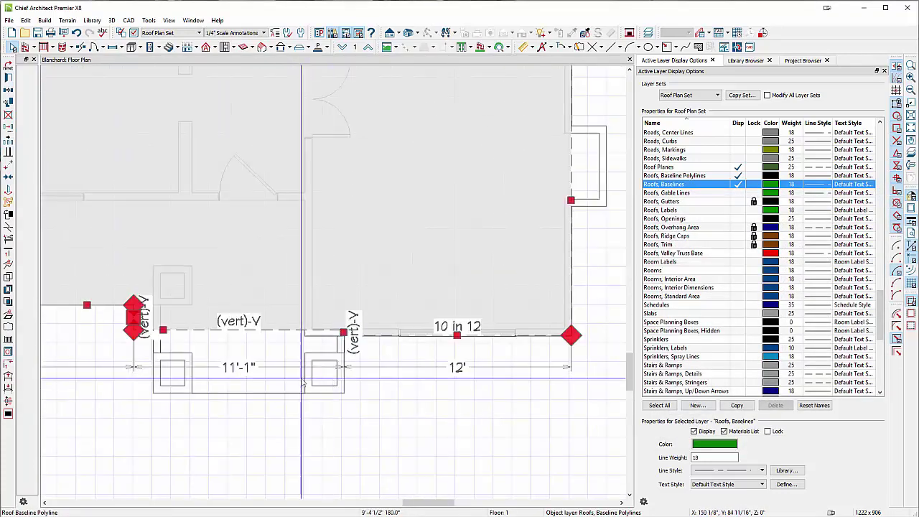
scroll(154, 349, up, 1)
drag(124, 323, 153, 324)
drag(298, 303, 241, 418)
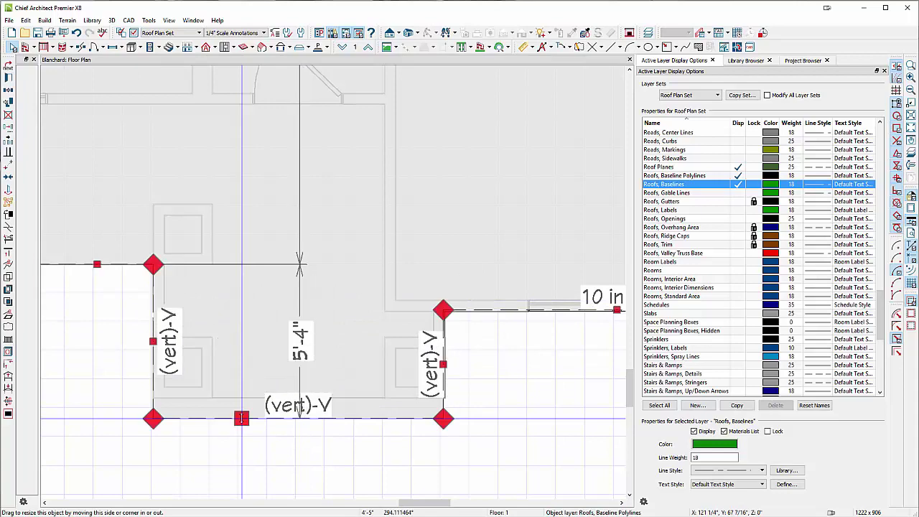
- Move the full gable baseline edge between the garage and the entry porch outward by about 8 1/2"
scroll(234, 367, down, 2)
scroll(234, 368, up, 2)
drag(254, 330, 254, 345)
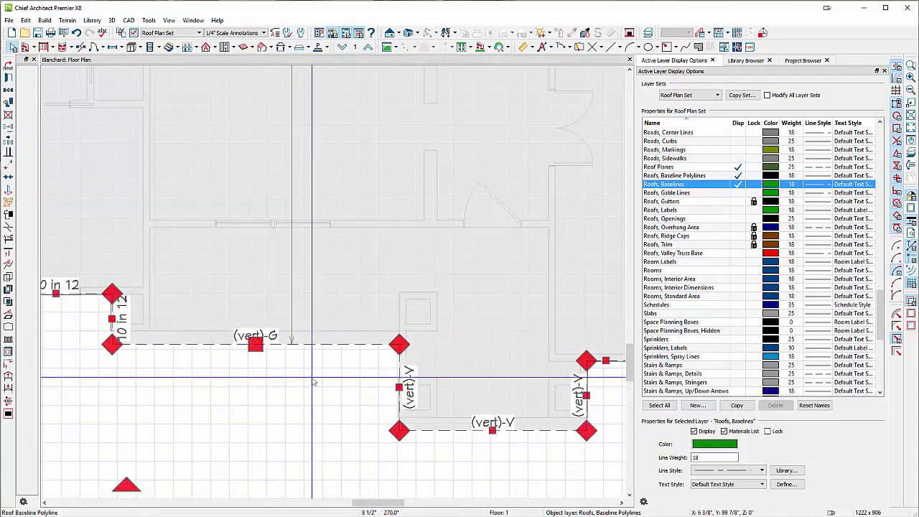
- Turn off Against Wall for both side edges of the entry porch baseline so they slope at a 10 in 12 pitch
click(459, 432)
double_click(459, 431)
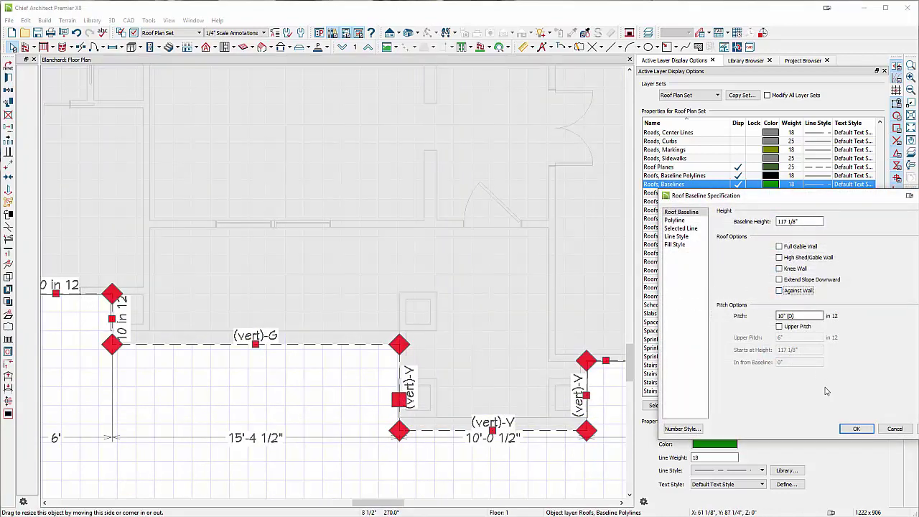
click(854, 429)
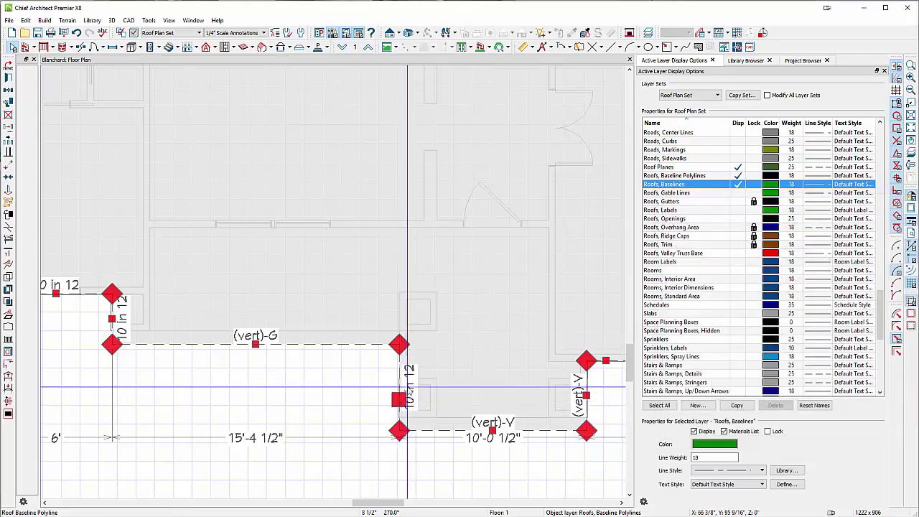
scroll(404, 385, down, 2)
scroll(431, 407, up, 3)
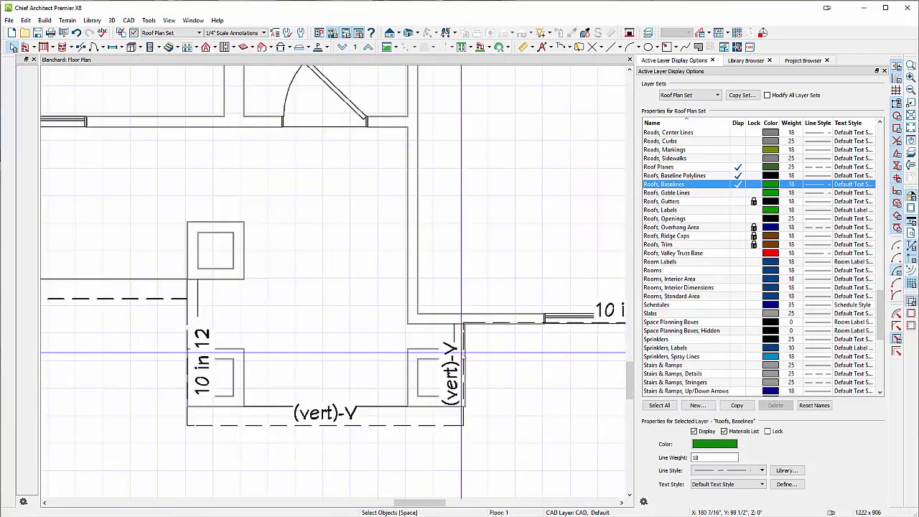
double_click(463, 324)
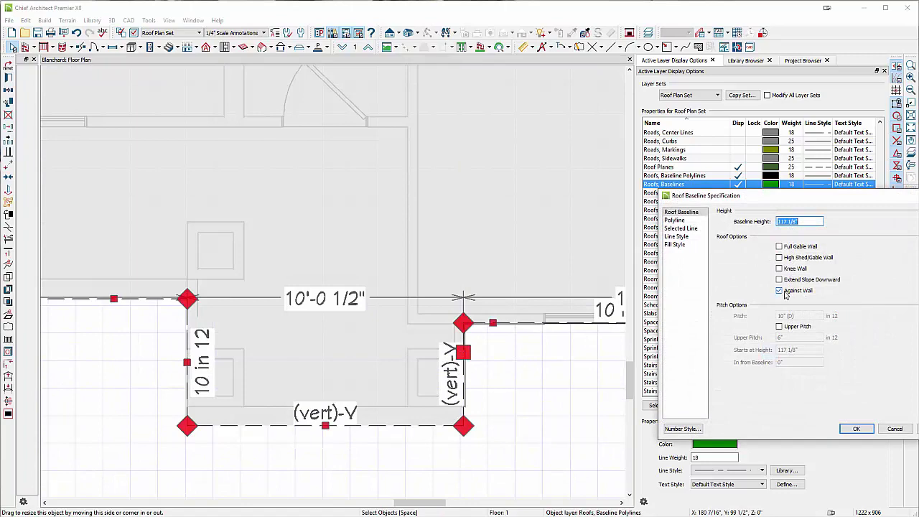
click(856, 429)
scroll(470, 399, down, 3)
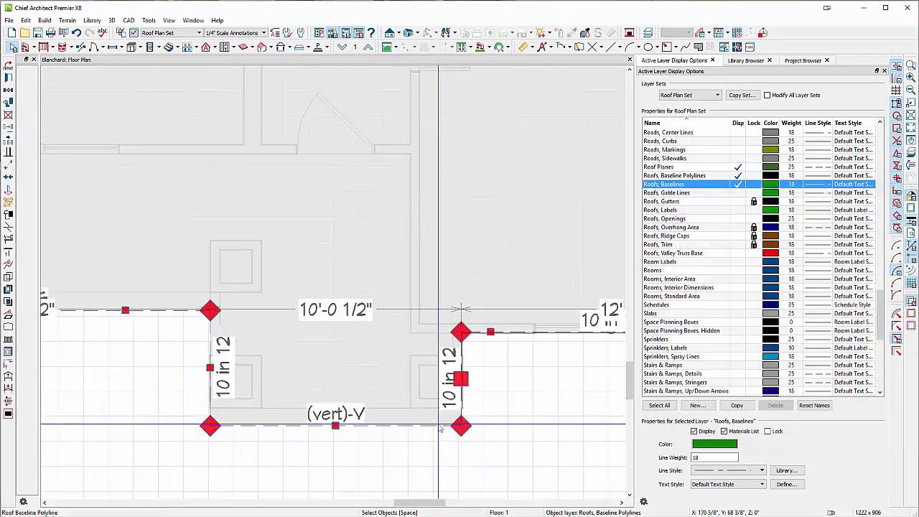
- Examine the baseline edges and pitch labels along the front of the house, from the entry porch to the garage bays
scroll(473, 402, down, 2)
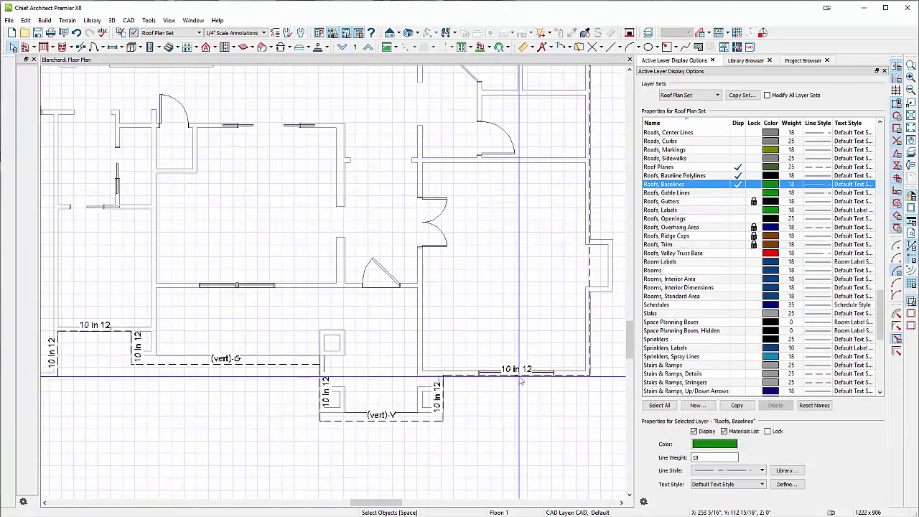
scroll(516, 378, up, 2)
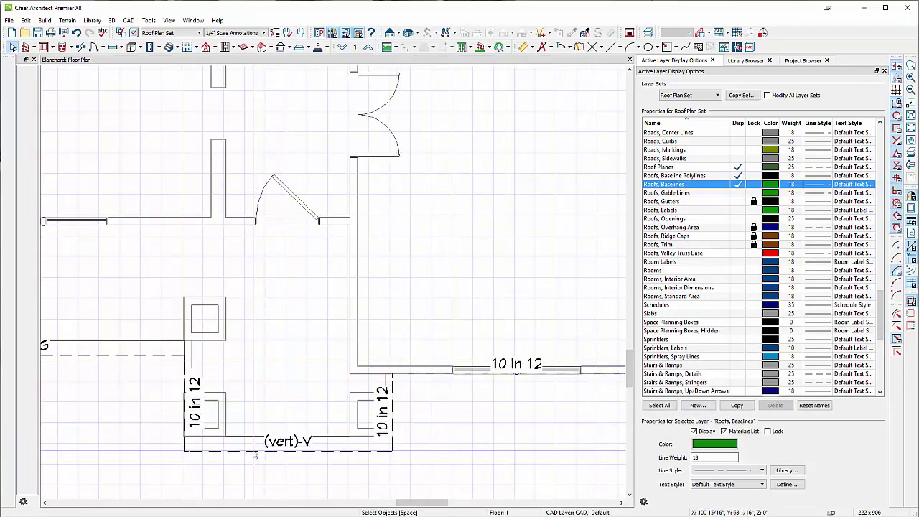
scroll(208, 448, down, 4)
scroll(324, 388, up, 2)
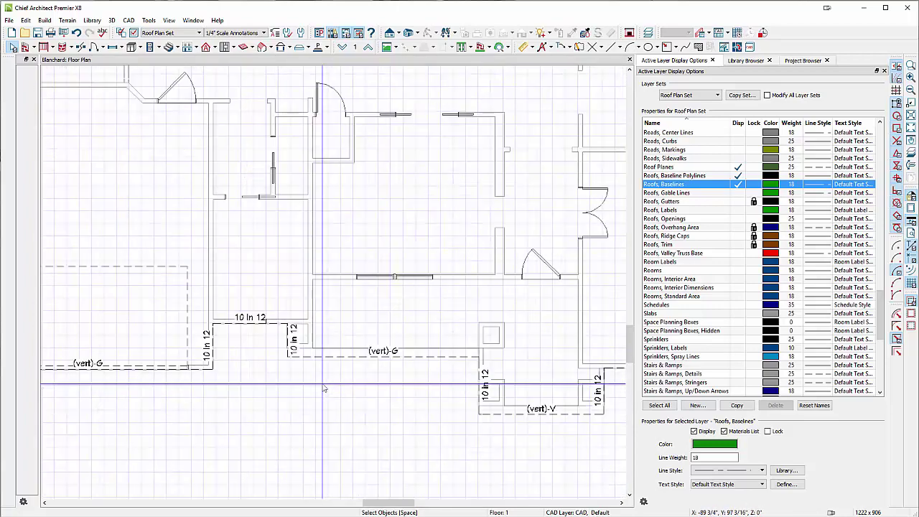
scroll(323, 388, up, 1)
scroll(394, 380, up, 1)
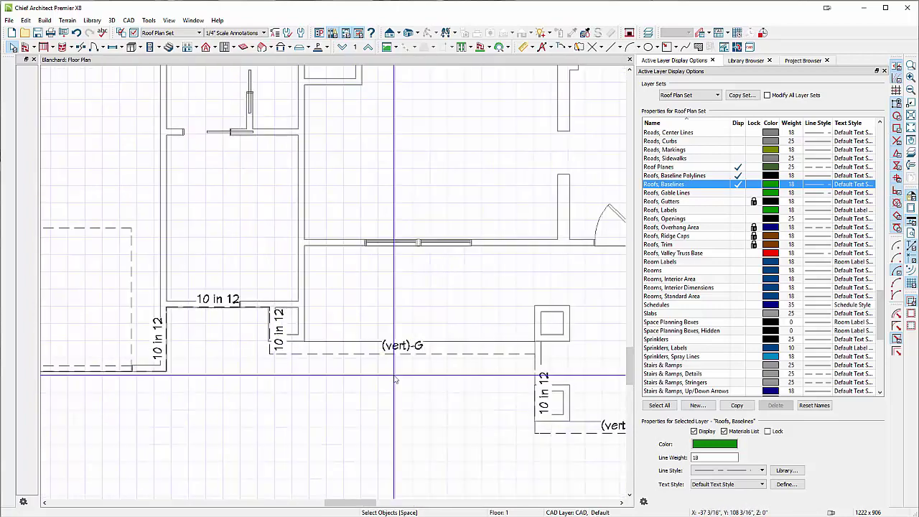
scroll(395, 380, down, 3)
scroll(323, 388, up, 2)
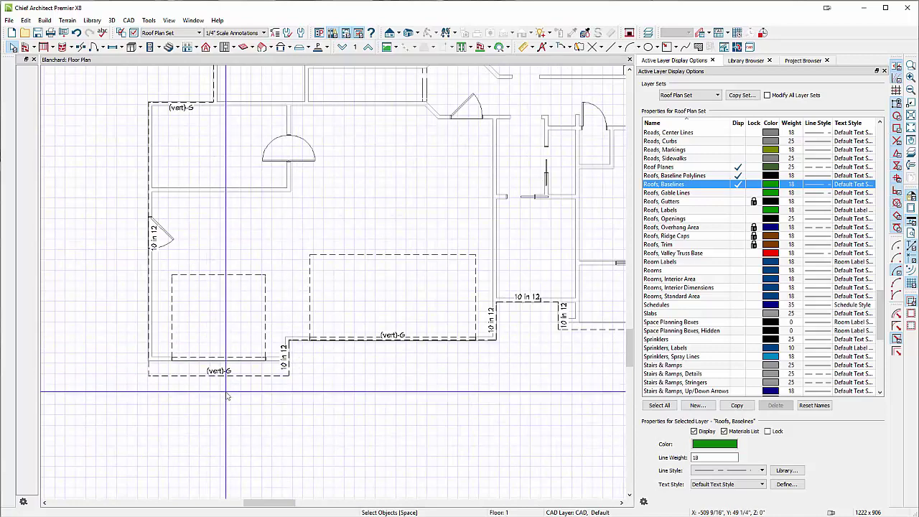
- Move the short full gable baseline edge at the rear of the garage outward from the wall
scroll(227, 397, down, 3)
scroll(208, 381, up, 4)
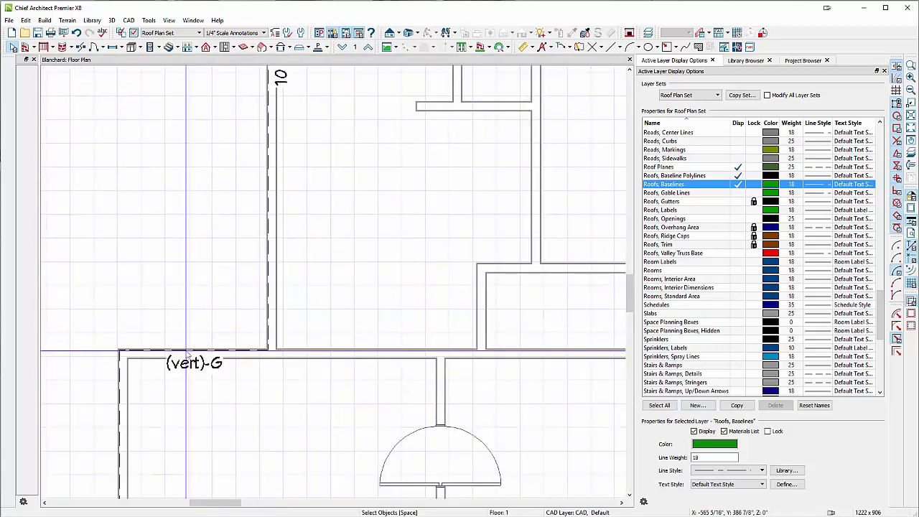
click(165, 351)
drag(165, 351, 161, 323)
scroll(161, 324, down, 3)
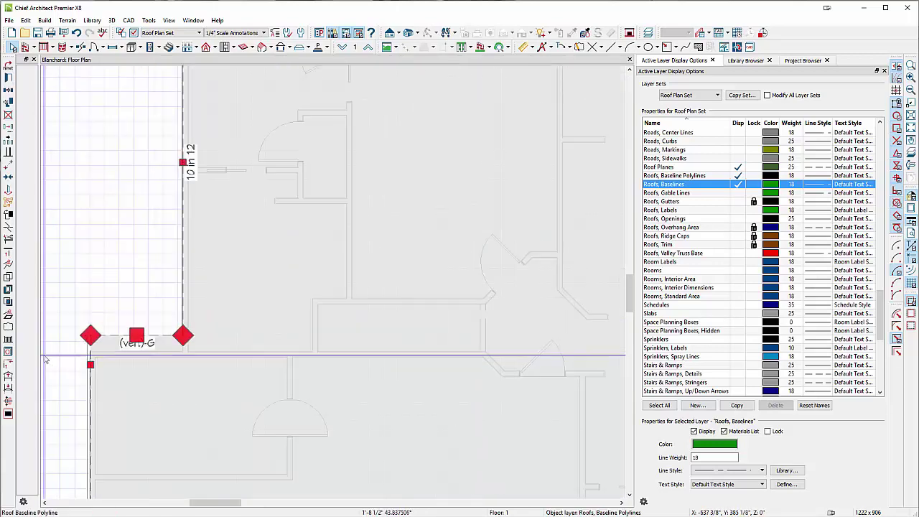
- Check the baseline heights of the main house's rear edge and of the separate rear porch polyline
scroll(325, 231, up, 2)
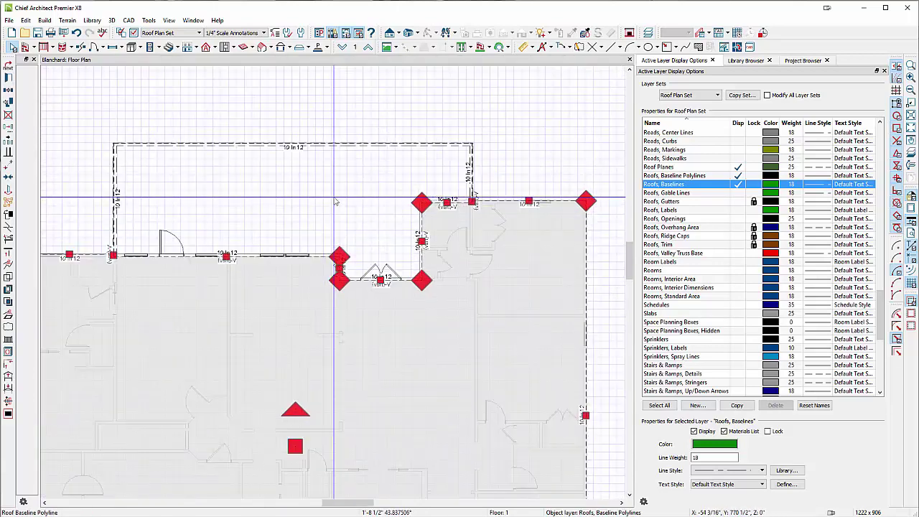
double_click(547, 202)
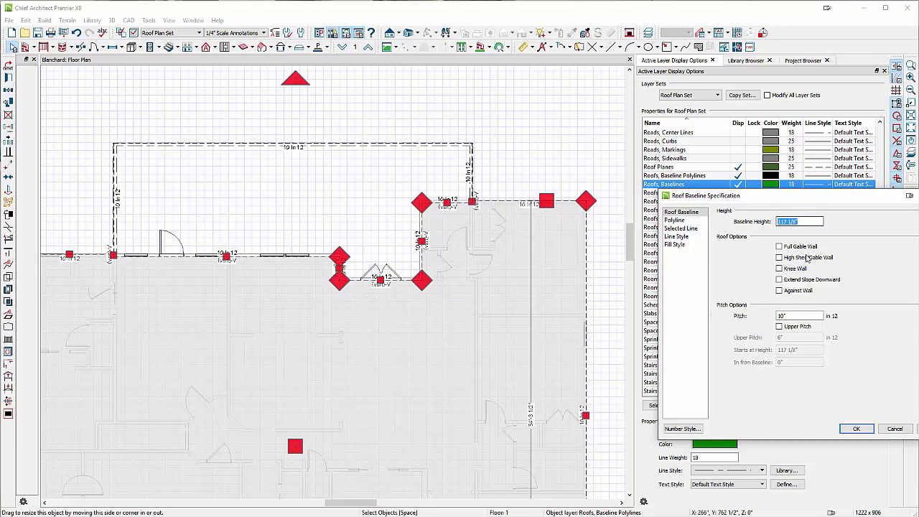
click(856, 429)
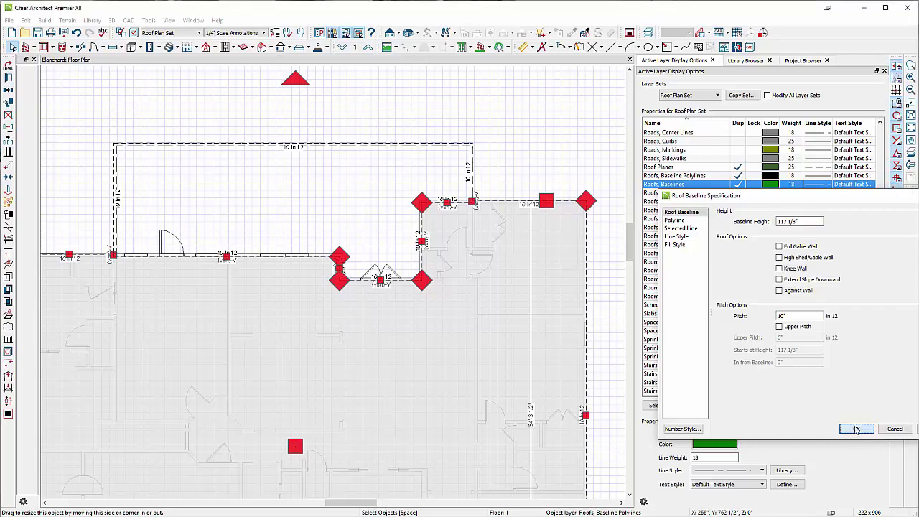
double_click(431, 146)
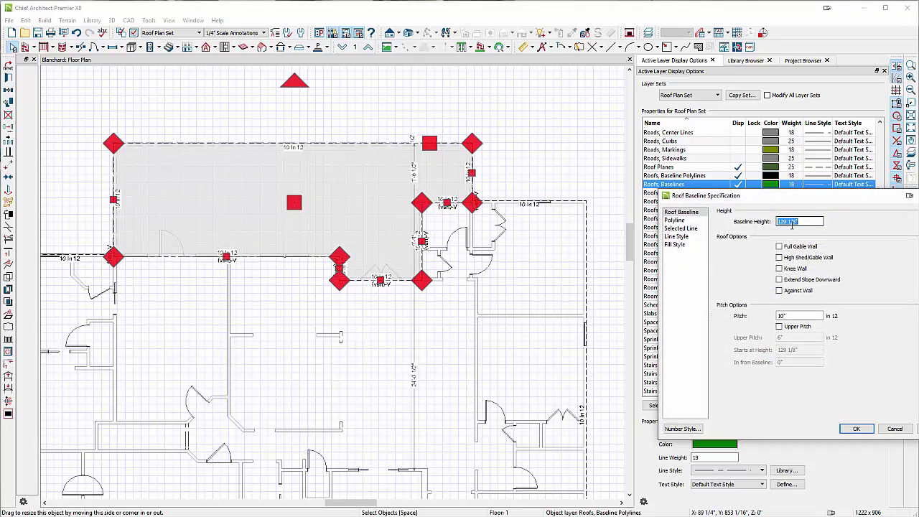
click(855, 428)
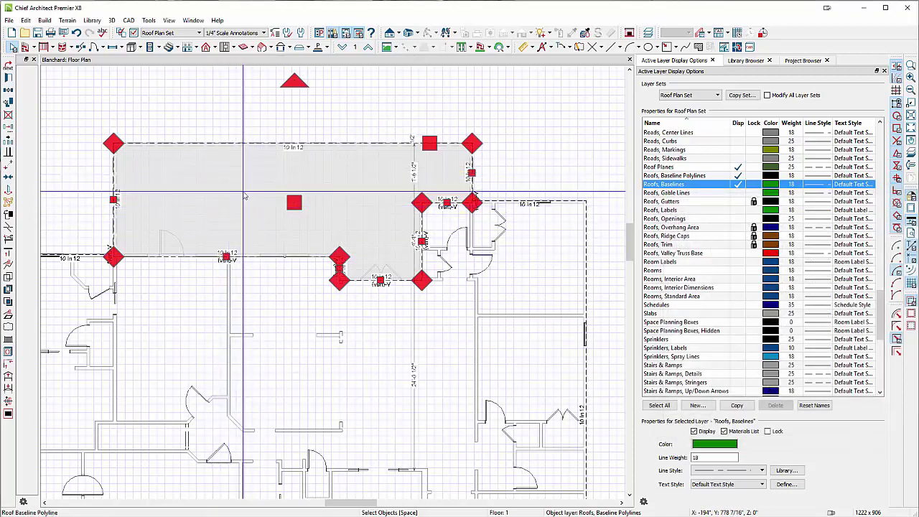
- Build the roof from the existing baselines with Build Roof Planes and Auto Rebuild Roofs enabled
scroll(308, 186, down, 4)
scroll(304, 178, up, 3)
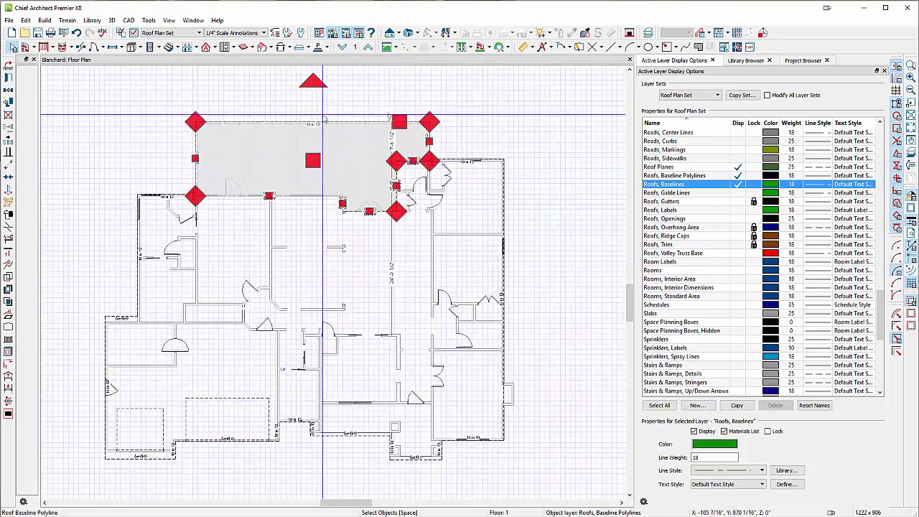
click(207, 48)
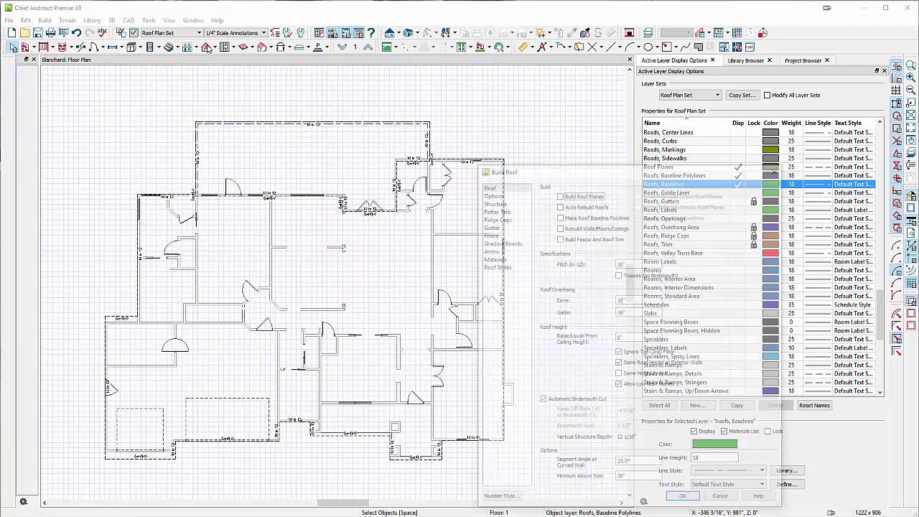
click(559, 194)
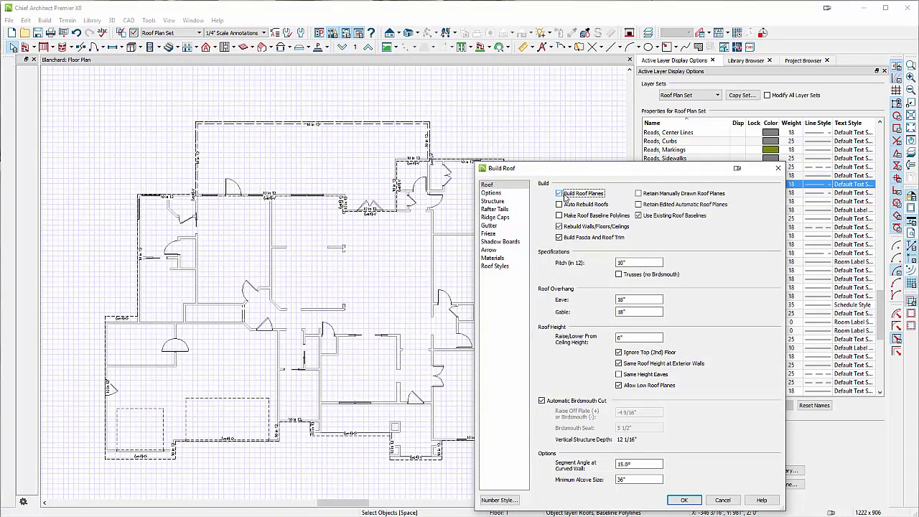
click(560, 204)
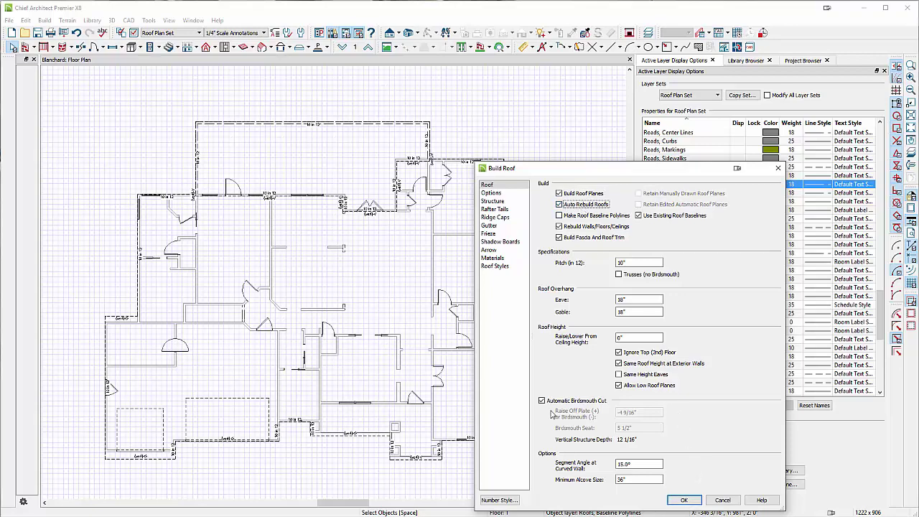
click(682, 501)
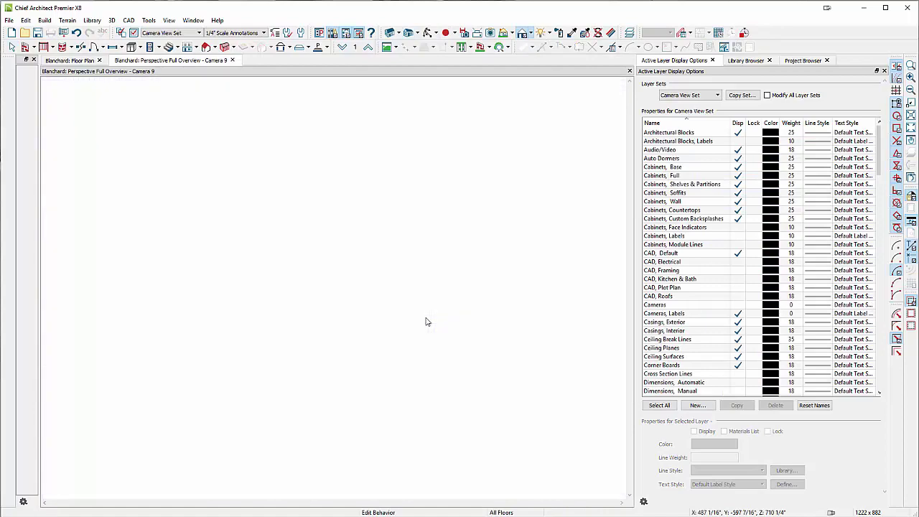
- Inspect the rebuilt roof in the perspective overview from the front, the rear and the garage side
middle_drag(368, 315, 416, 257)
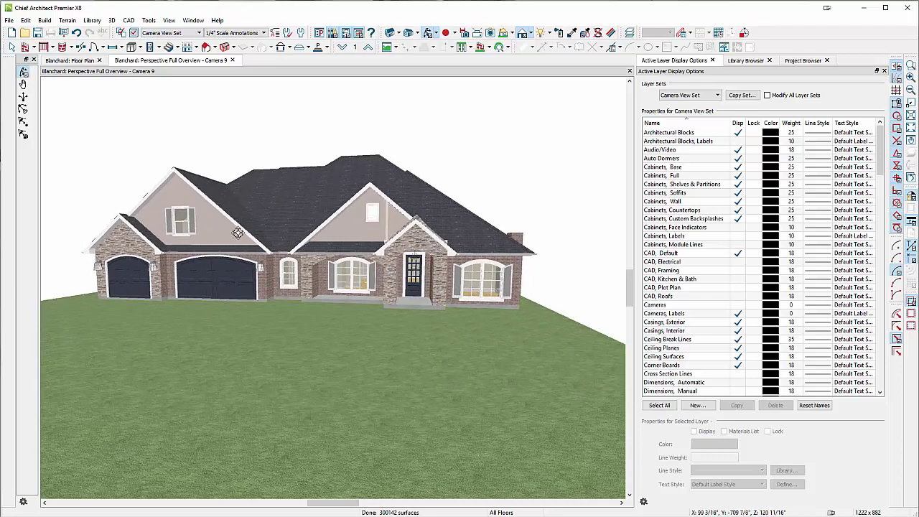
middle_drag(216, 259, 479, 276)
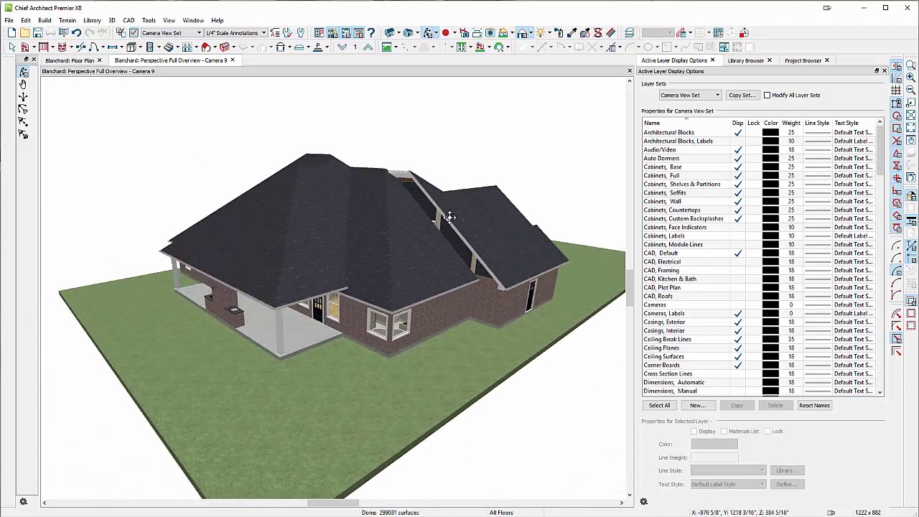
scroll(436, 205, up, 3)
middle_drag(445, 256, 380, 244)
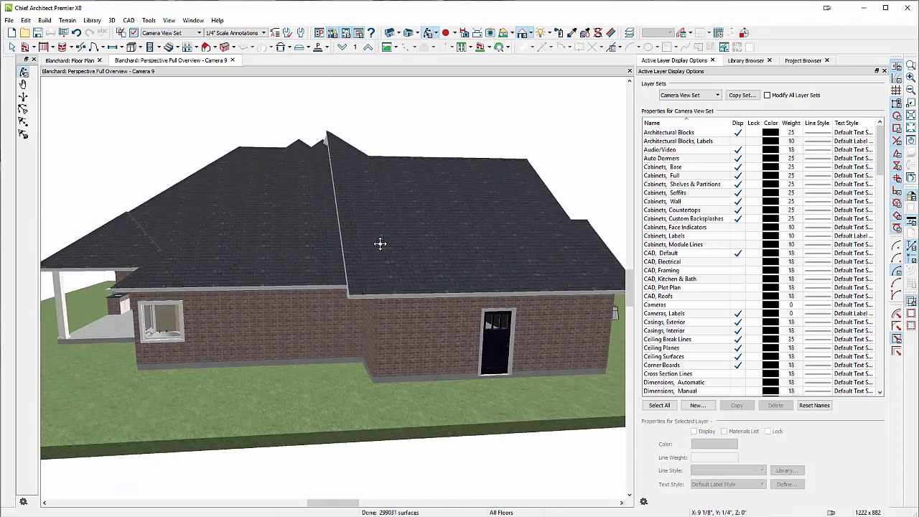
- Turn off Full Gable Wall for the short baseline edge at the garage's rear so it slopes at 10 in 12
click(87, 61)
scroll(188, 378, down, 2)
scroll(189, 381, up, 5)
click(215, 283)
double_click(215, 283)
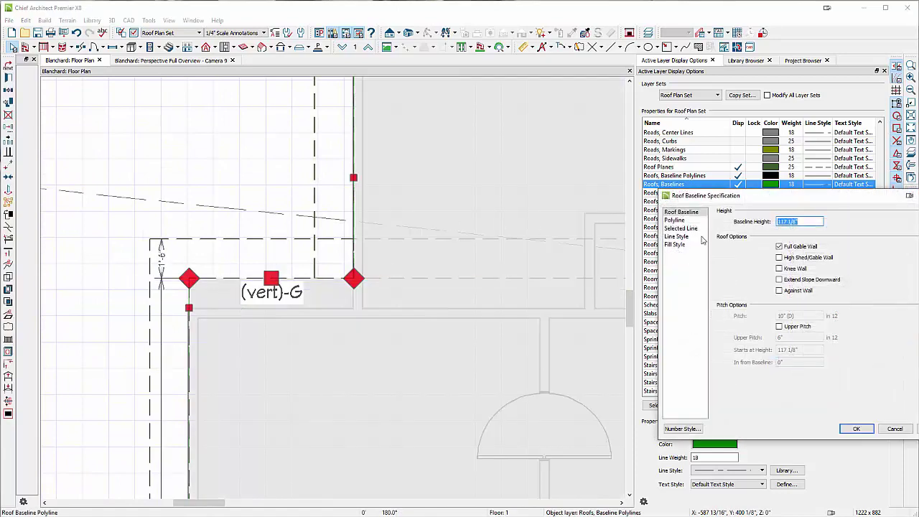
click(779, 247)
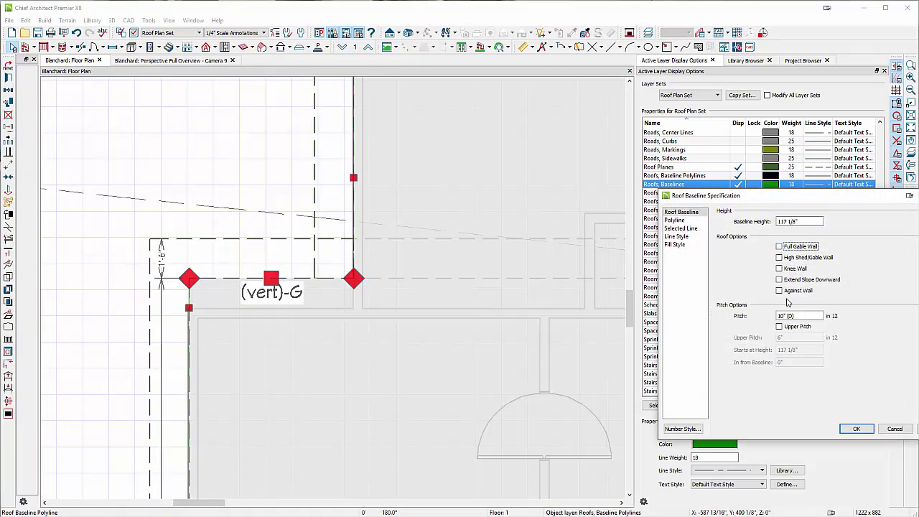
click(854, 428)
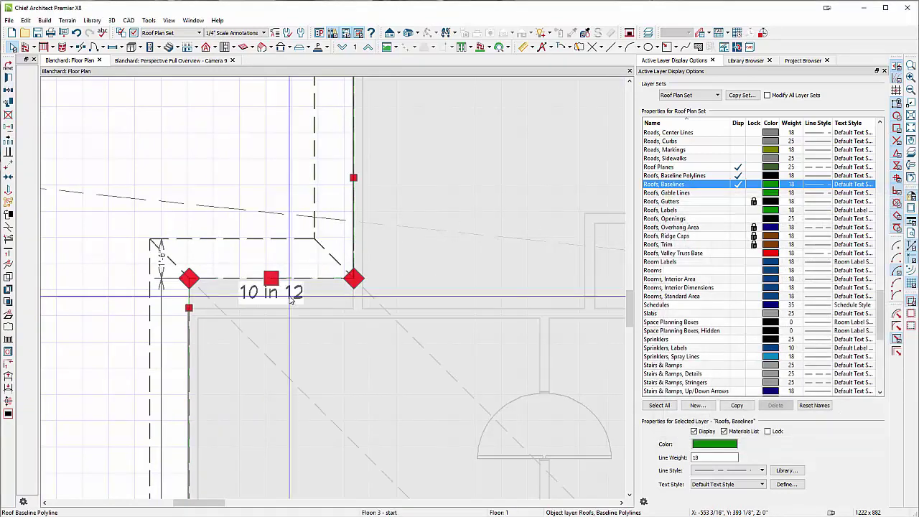
- Check the roof at the garage's rear corner in the perspective overview and return to the floor plan
scroll(280, 258, down, 2)
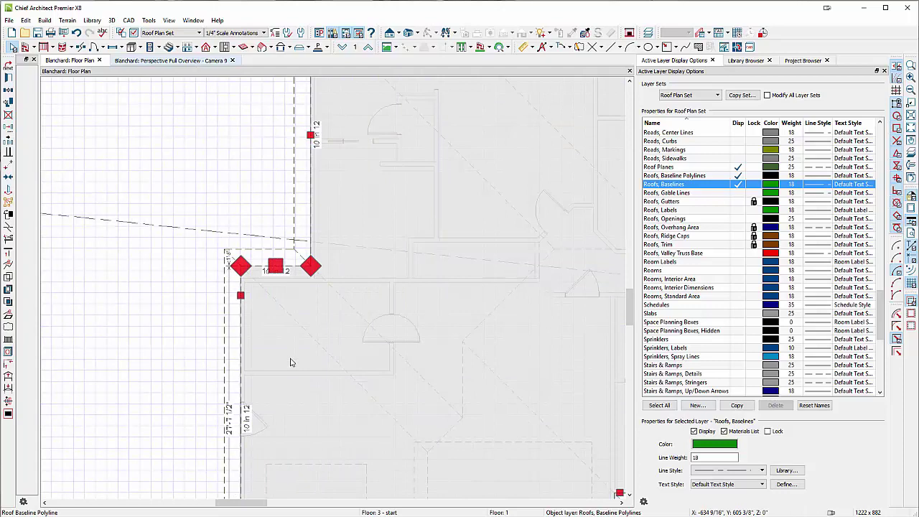
key(ctrl+Tab)
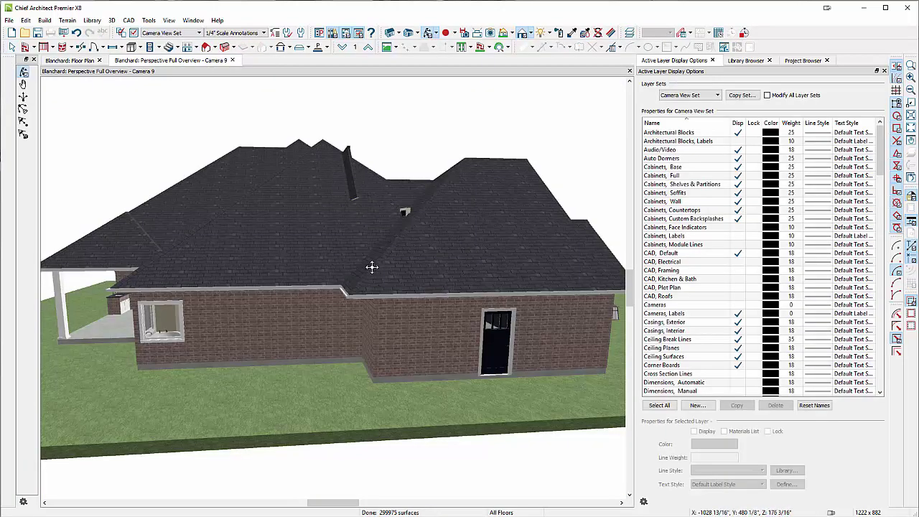
click(71, 61)
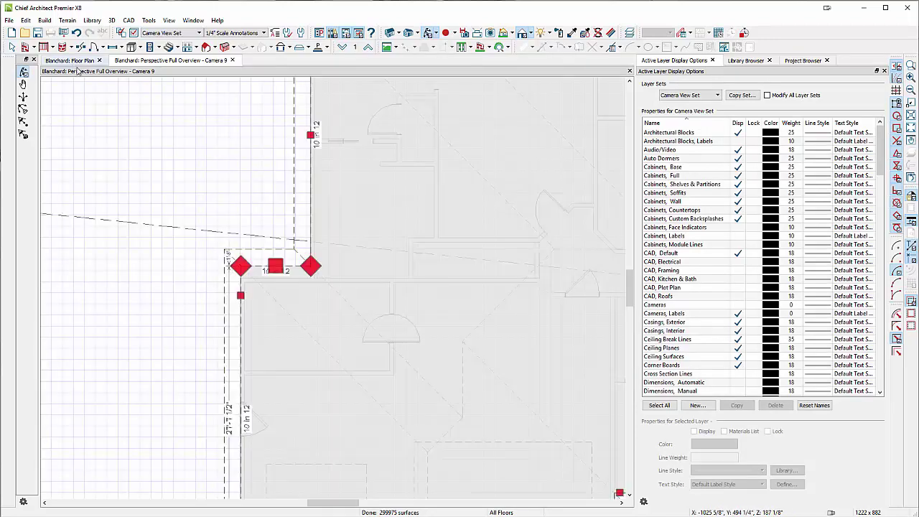
scroll(271, 272, down, 2)
click(316, 321)
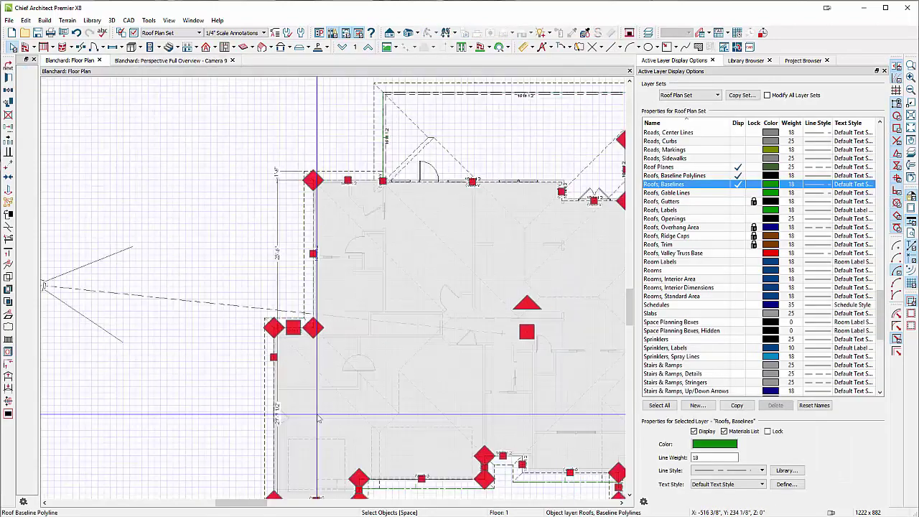
- Move the garage's short rear baseline edge rearward, making the adjoining side baseline about 37 ft long, and check the roof in the perspective overview
drag(293, 316, 284, 265)
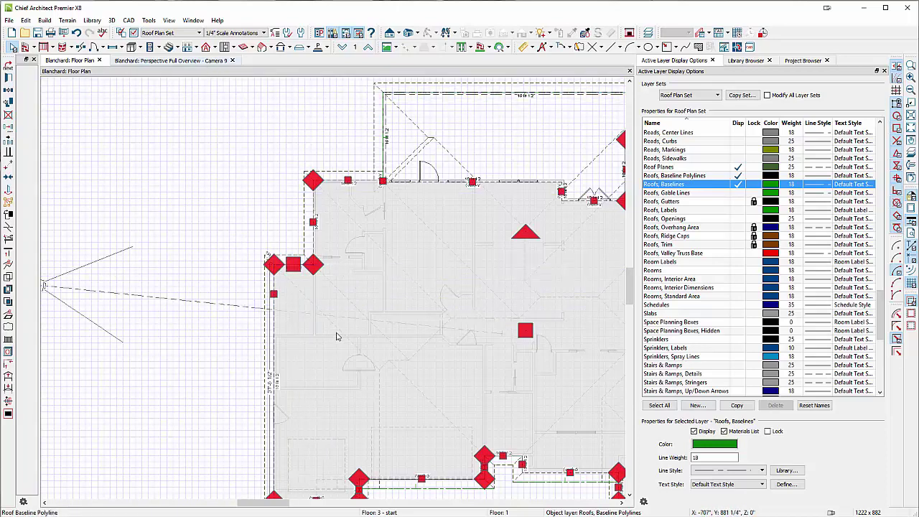
key(ctrl+Tab)
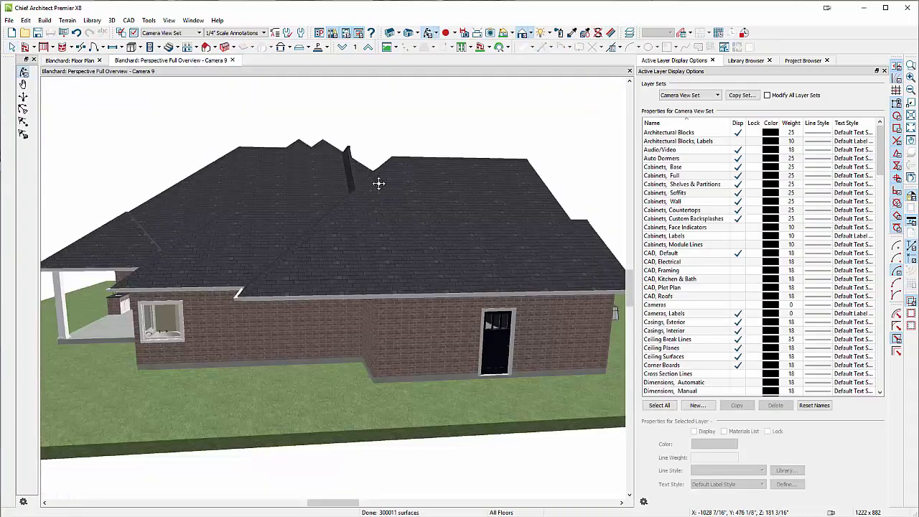
drag(382, 241, 486, 312)
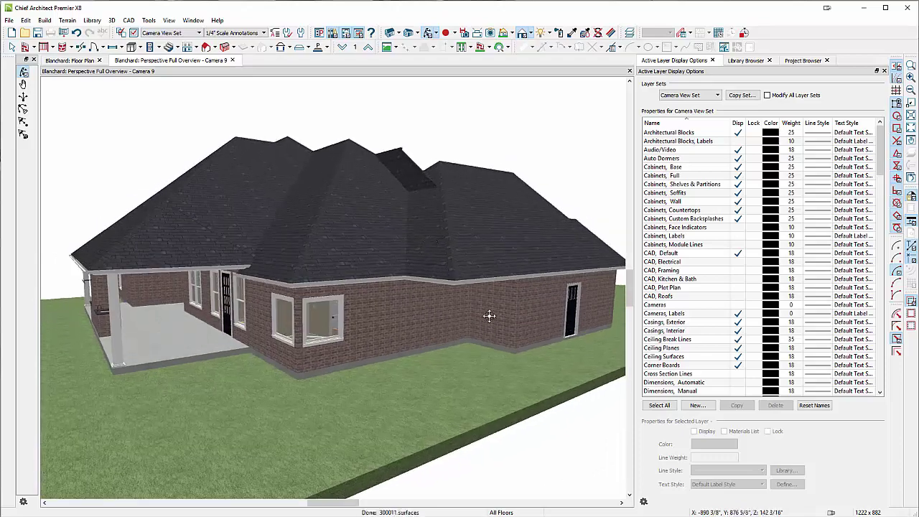
drag(430, 336, 388, 324)
drag(300, 327, 339, 364)
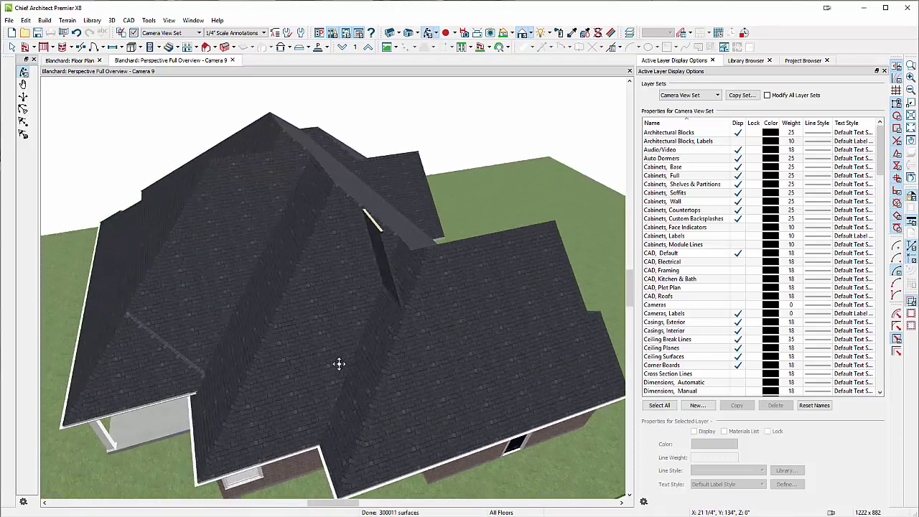
- Delete the stray attic wall polyline poking through the roof just below the ridge
scroll(371, 253, up, 3)
click(379, 247)
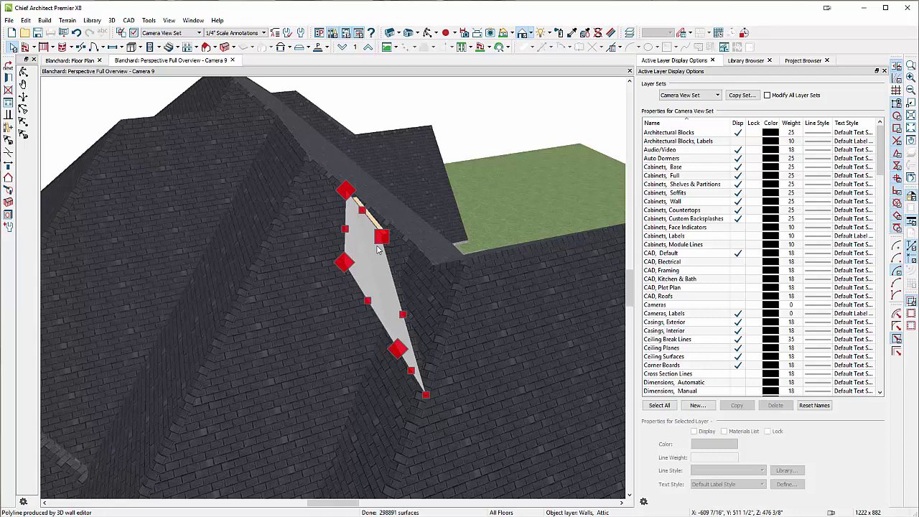
key(Delete)
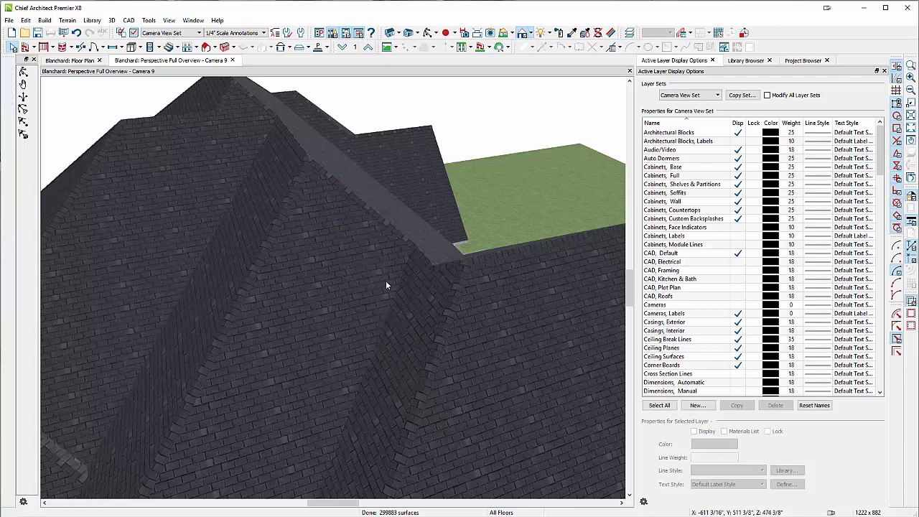
- Move the garage's short rear baseline edge back until it lines up with the neighbouring rear baseline edge
click(71, 60)
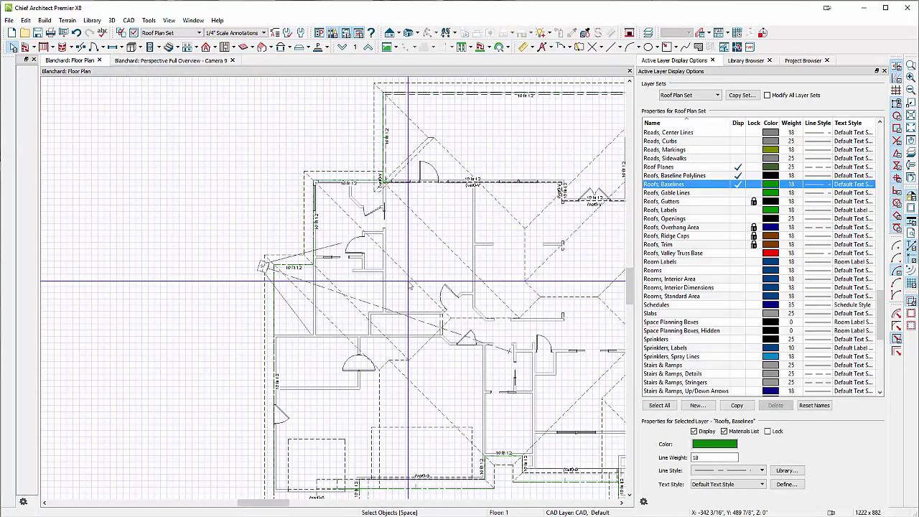
scroll(297, 271, up, 2)
click(293, 267)
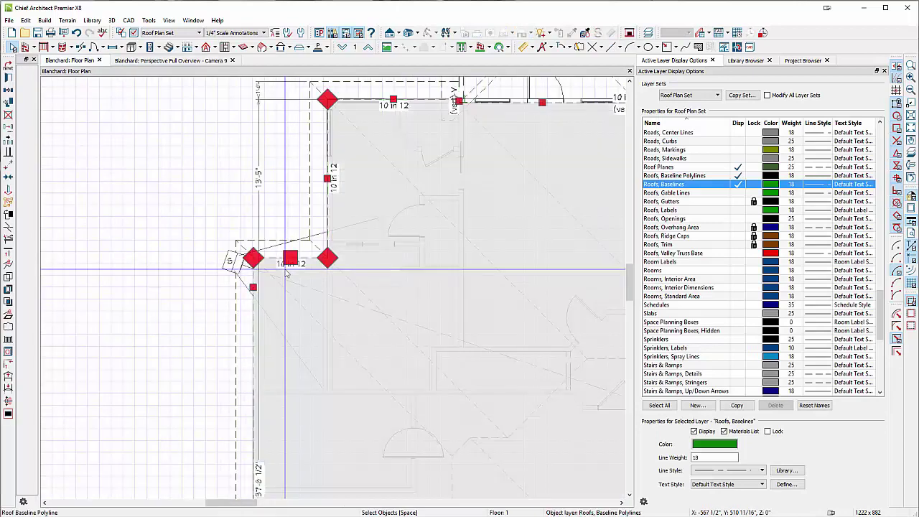
drag(343, 177, 311, 200)
scroll(281, 426, up, 3)
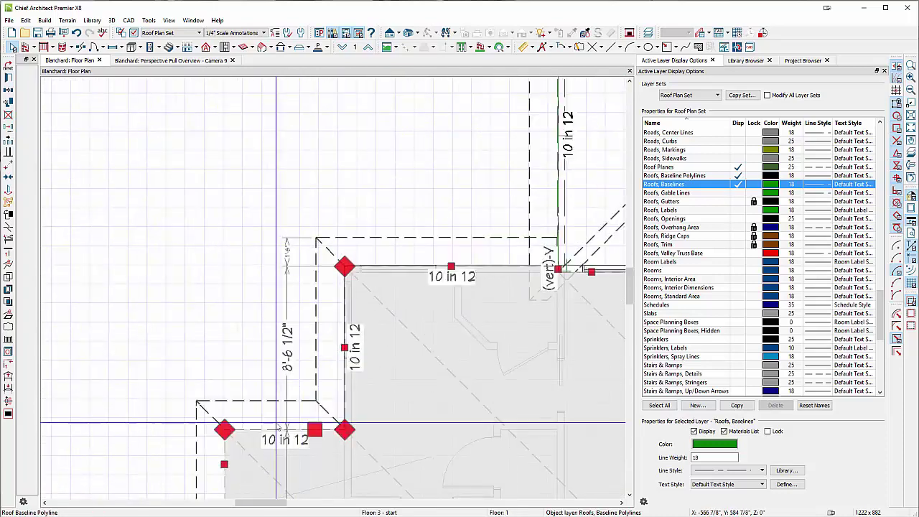
drag(315, 428, 345, 266)
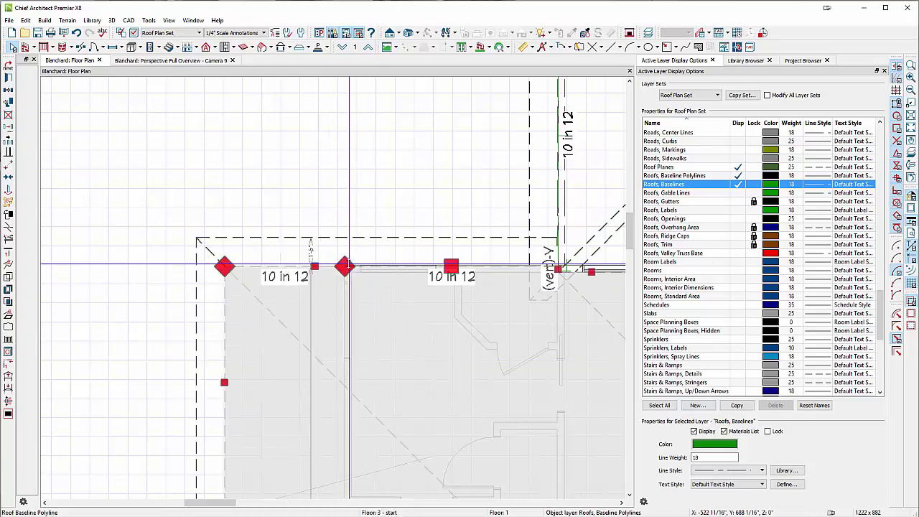
scroll(341, 273, up, 4)
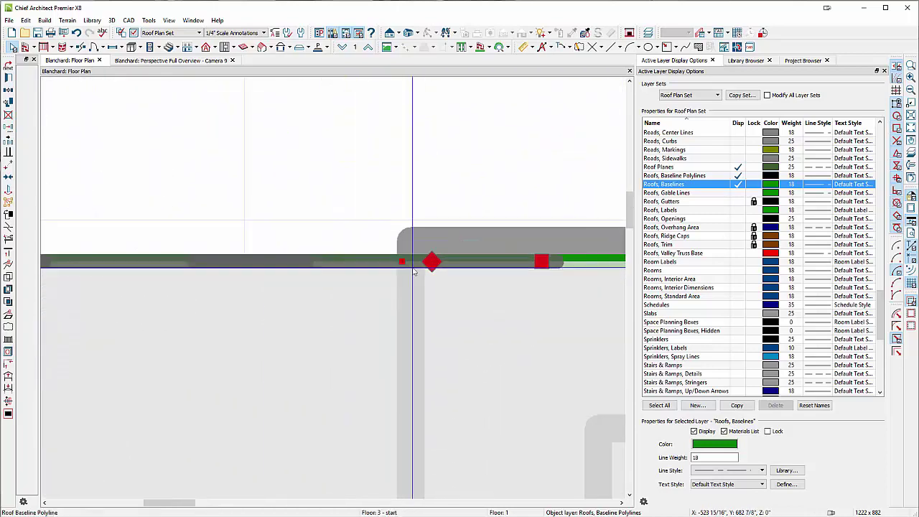
scroll(431, 262, down, 5)
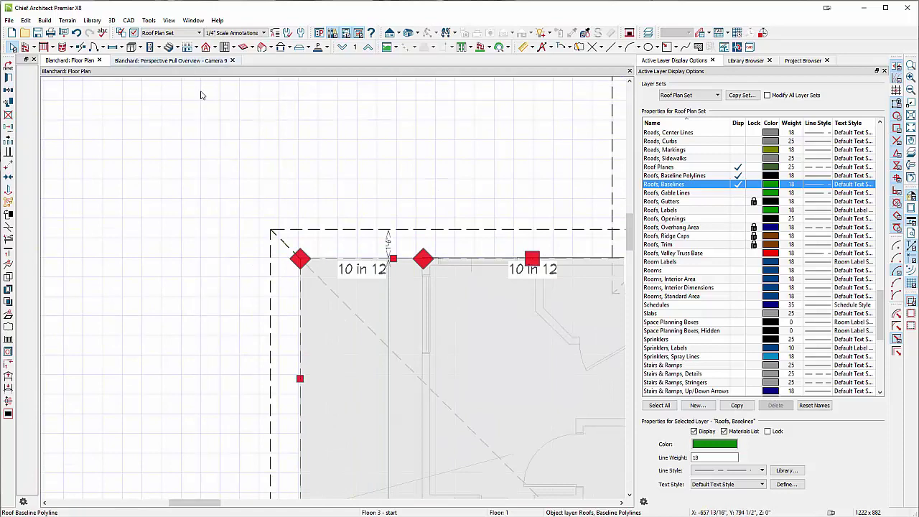
- Inspect the rebuilt roof from around the house in the perspective overview and return to the floor plan
key(ctrl+Tab)
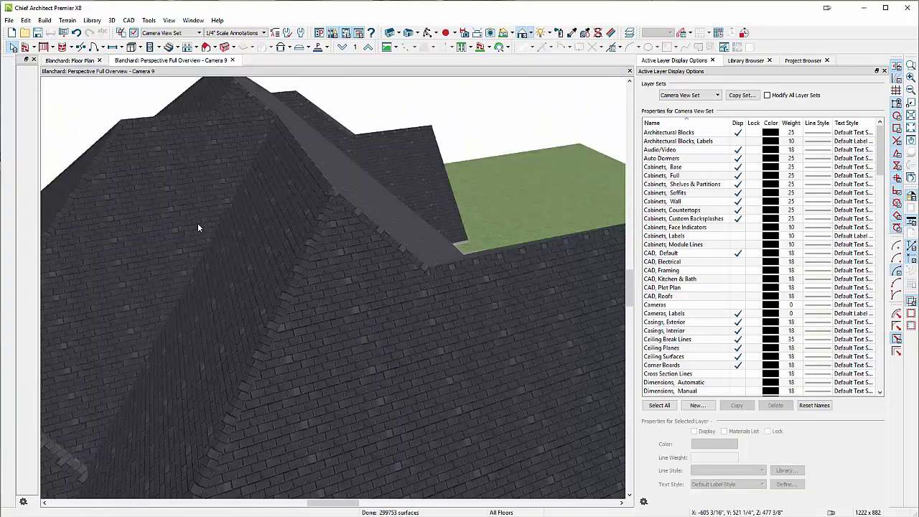
click(429, 33)
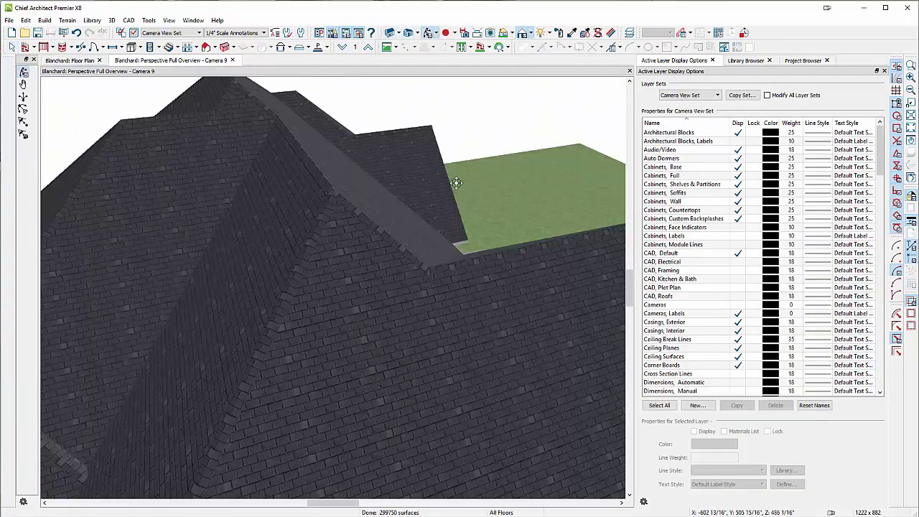
scroll(472, 378, down, 5)
drag(471, 378, 228, 339)
drag(459, 327, 195, 361)
click(79, 60)
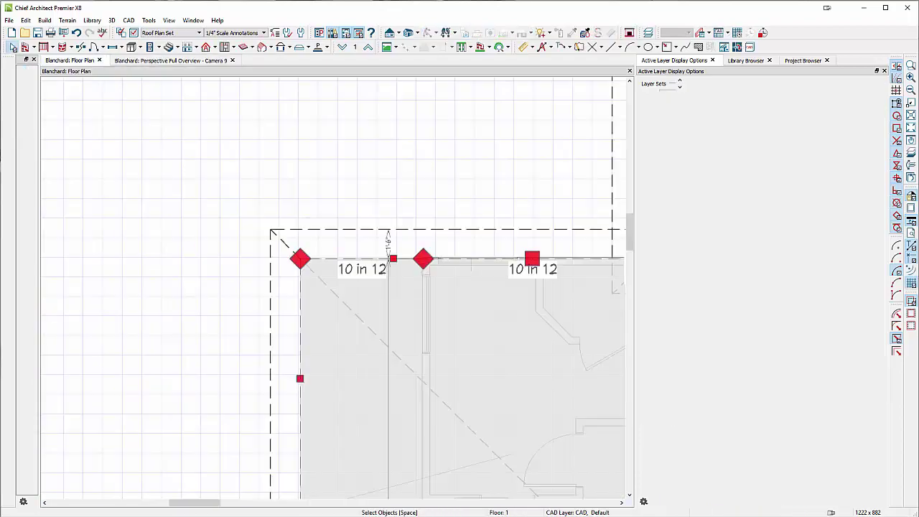
- Move both side edges of the rear porch's roof baseline polyline slightly inward
scroll(423, 233, down, 5)
scroll(375, 240, up, 4)
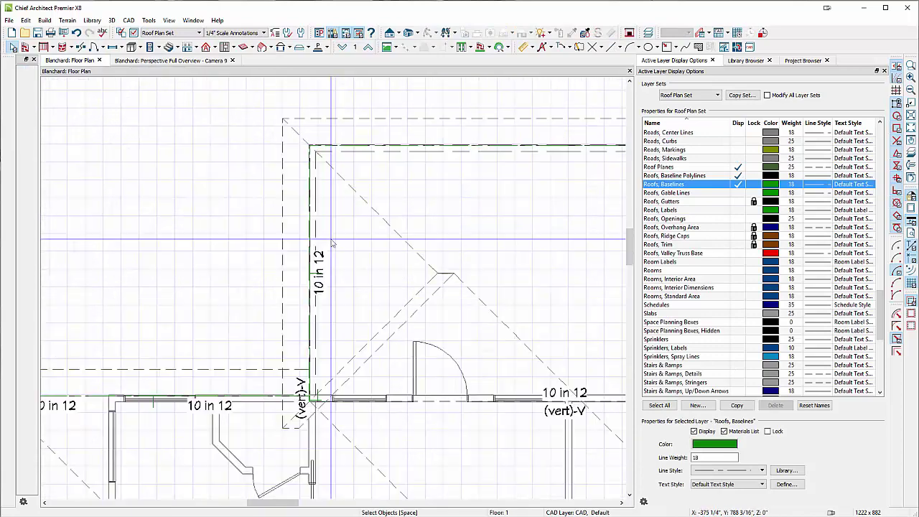
click(309, 205)
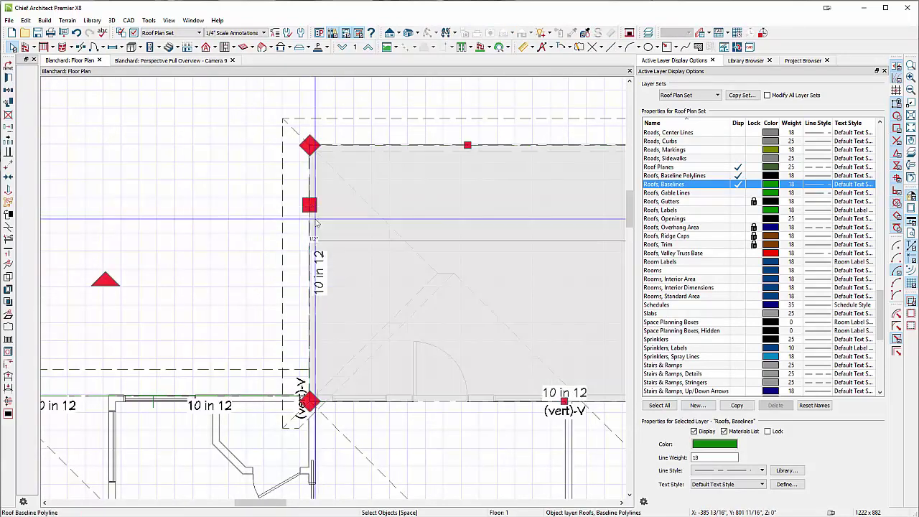
scroll(310, 206, up, 3)
drag(310, 191, 327, 190)
scroll(164, 288, down, 3)
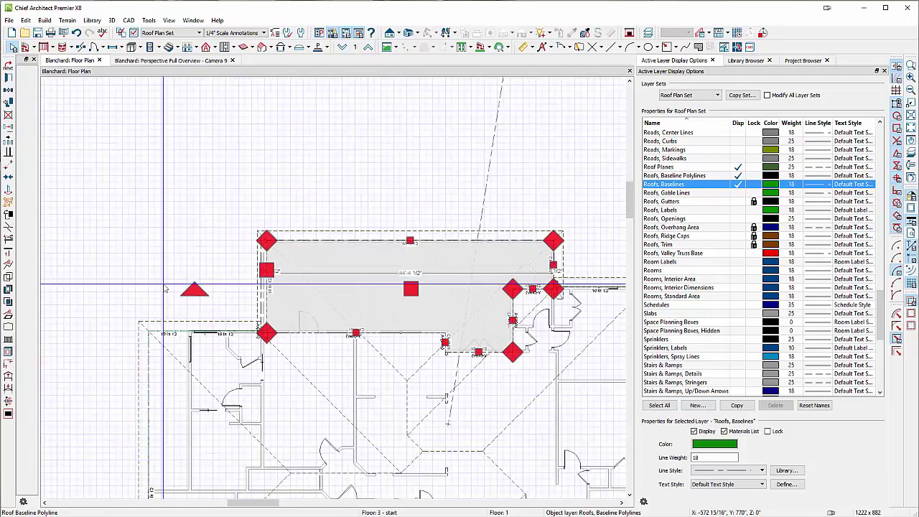
scroll(164, 288, up, 5)
drag(532, 214, 508, 215)
scroll(433, 210, down, 3)
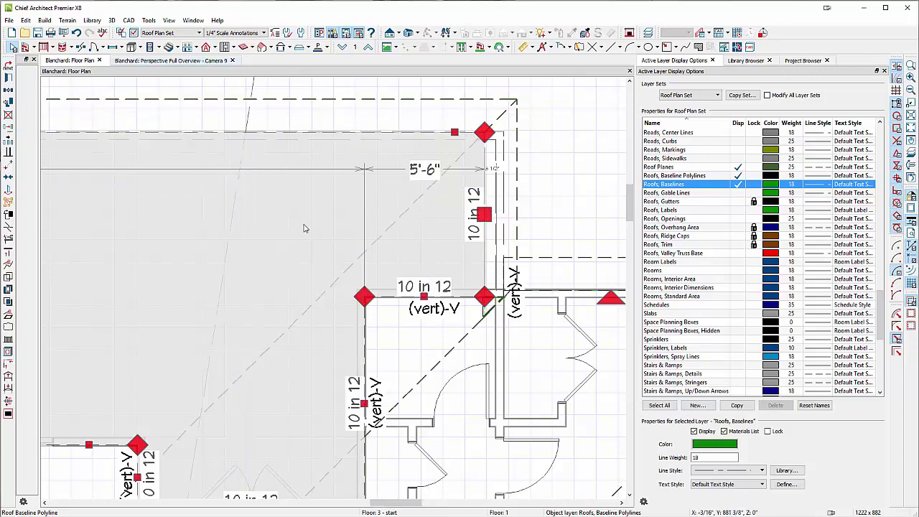
- Inspect the rebuilt roof from the front of the house in the perspective overview
key(ctrl+Tab)
drag(496, 289, 397, 322)
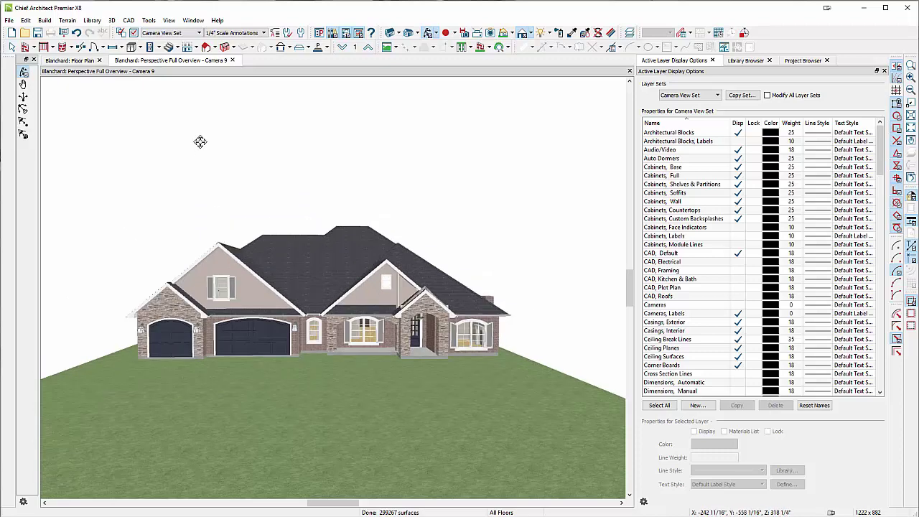
drag(326, 203, 306, 239)
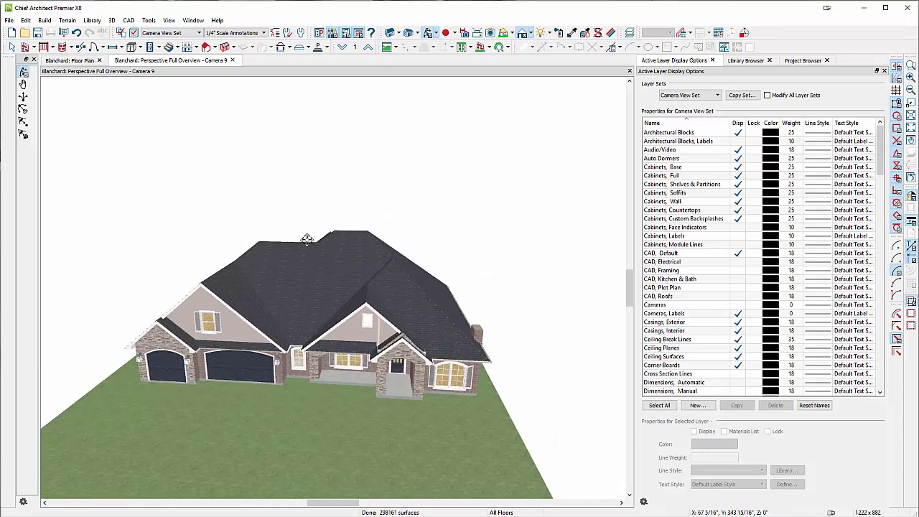
scroll(380, 351, up, 6)
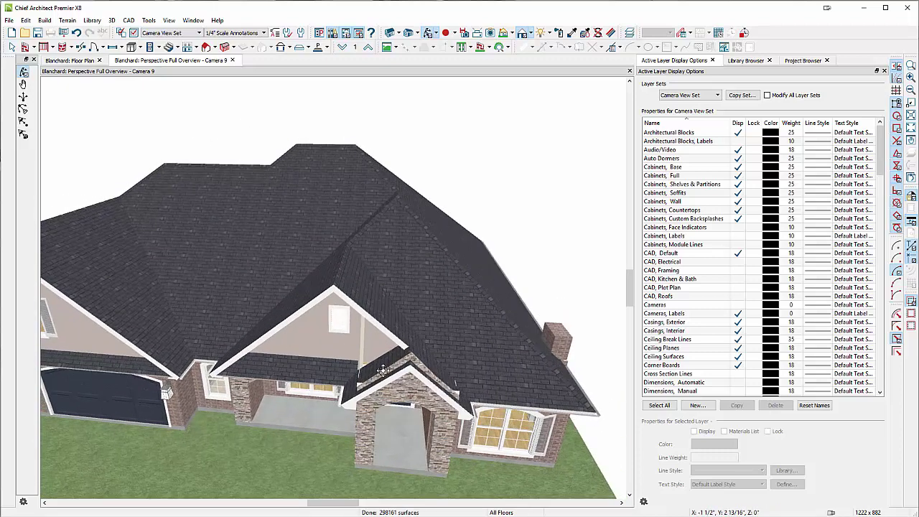
- Select the roof planes over the front gables and entry, turn off Auto Rebuild Roofs, and move them with a Z Delta of 1'2"
scroll(410, 370, up, 2)
key(space)
click(423, 350)
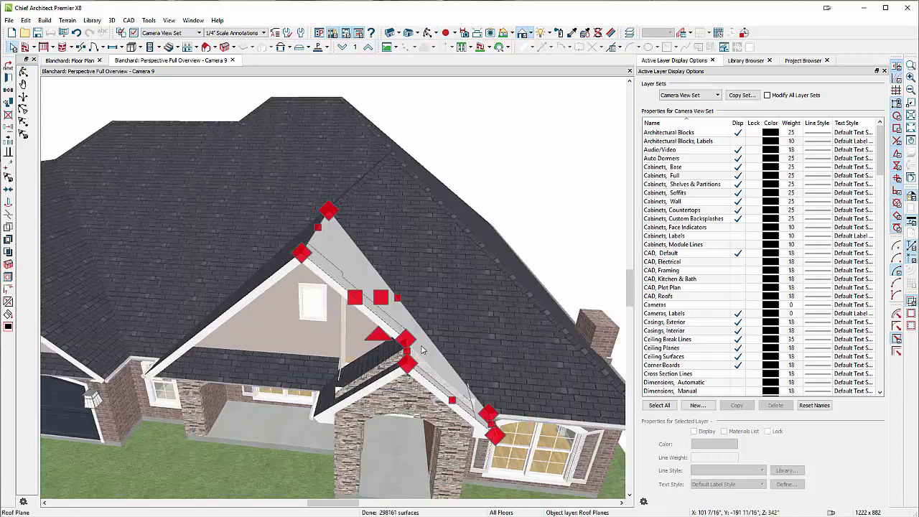
click(376, 361)
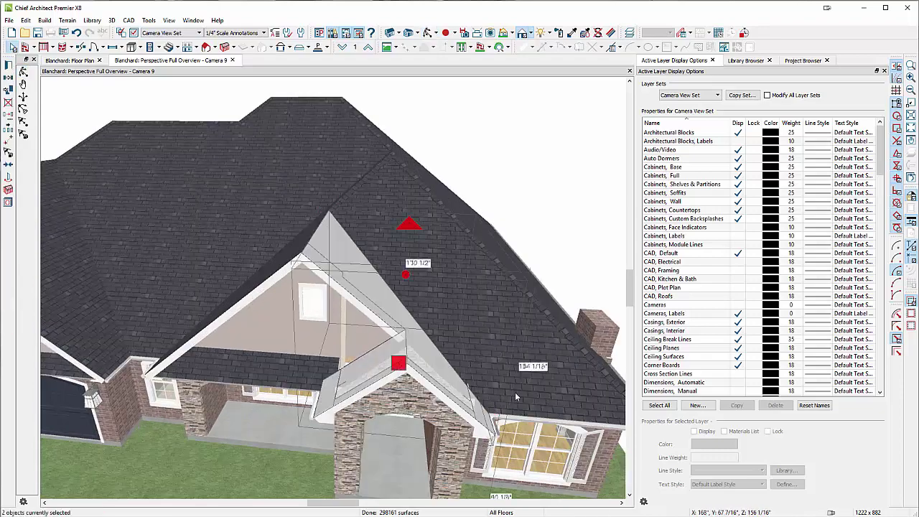
scroll(381, 359, down, 5)
scroll(392, 359, up, 2)
click(409, 339)
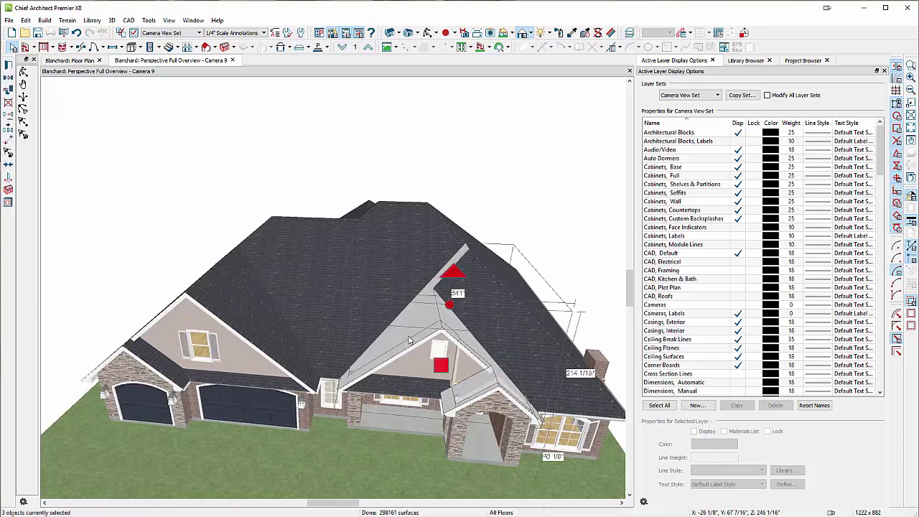
click(232, 316)
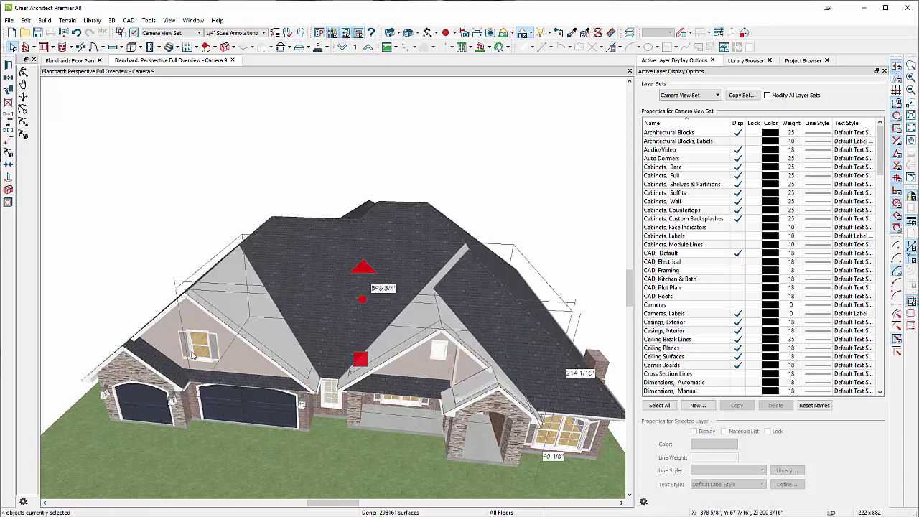
click(153, 363)
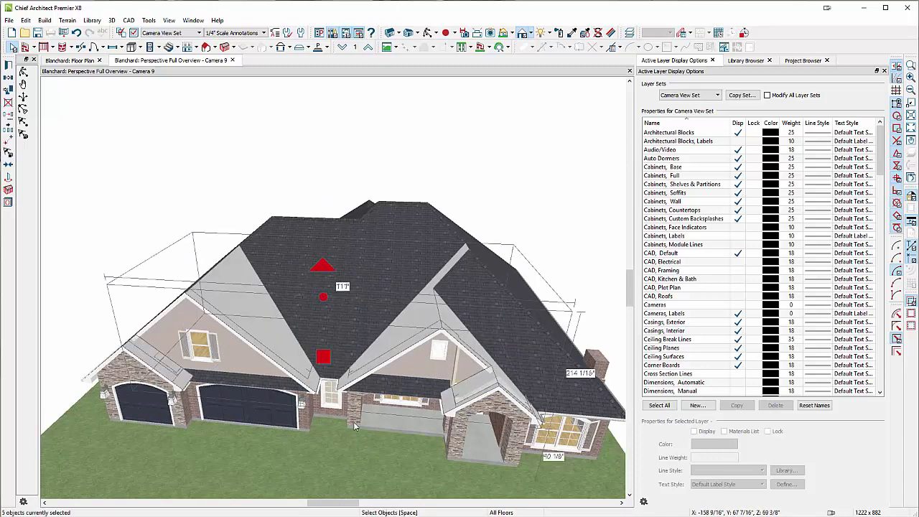
scroll(402, 423, down, 5)
scroll(419, 432, up, 2)
scroll(418, 432, up, 5)
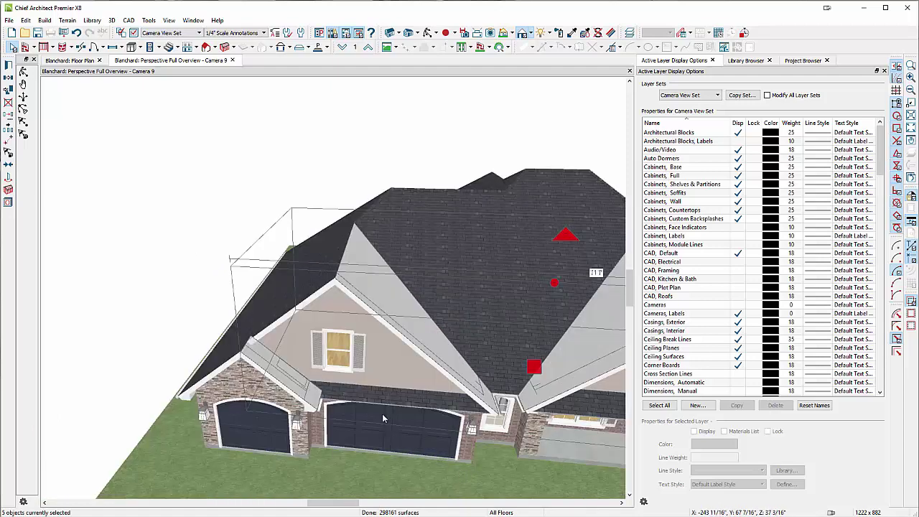
scroll(312, 292, down, 3)
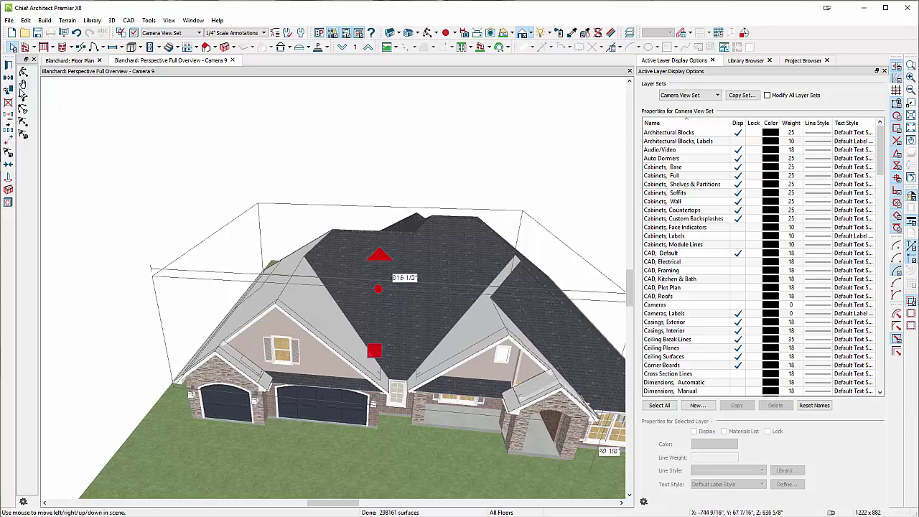
click(9, 121)
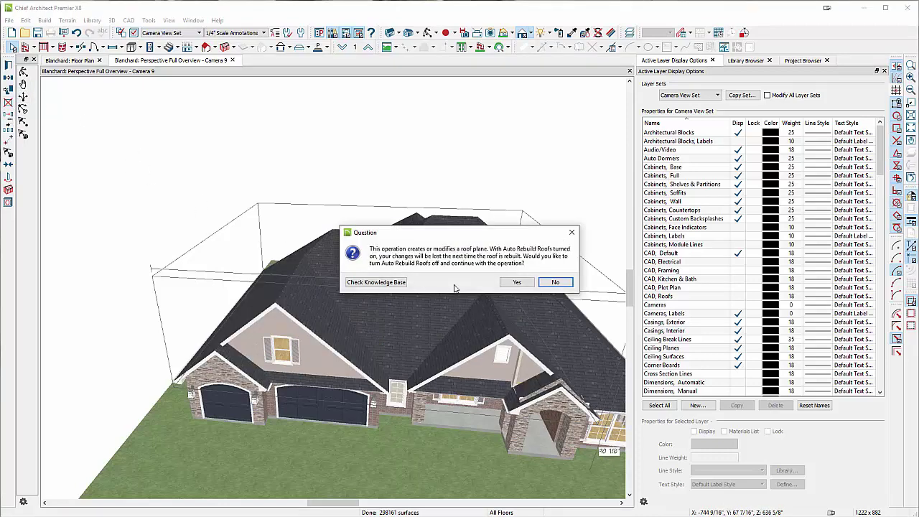
click(517, 282)
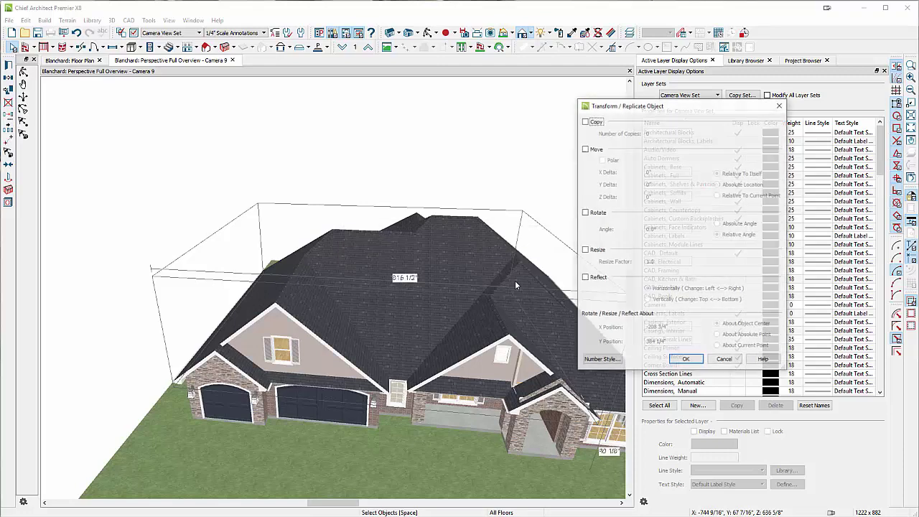
click(592, 149)
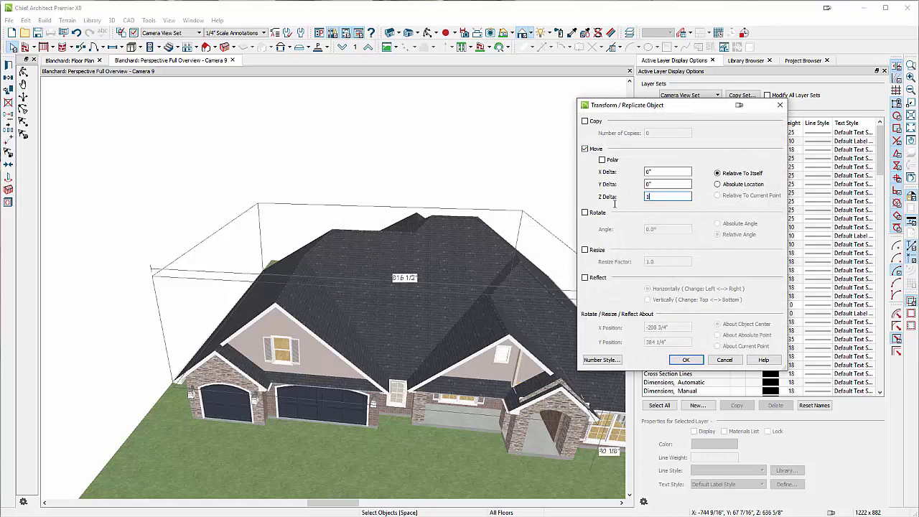
text(1'2)
key(Return)
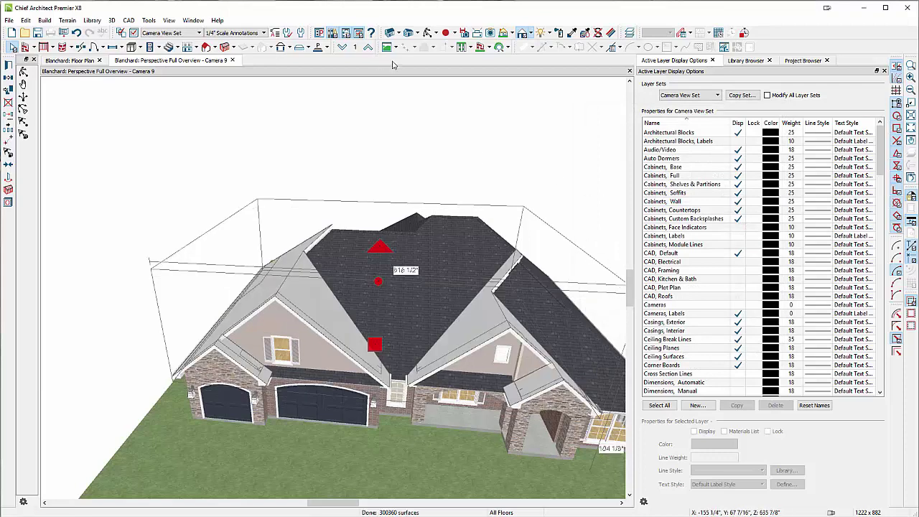
- Inspect the raised front gable roof planes from above in the perspective overview
scroll(266, 165, down, 3)
drag(266, 164, 408, 278)
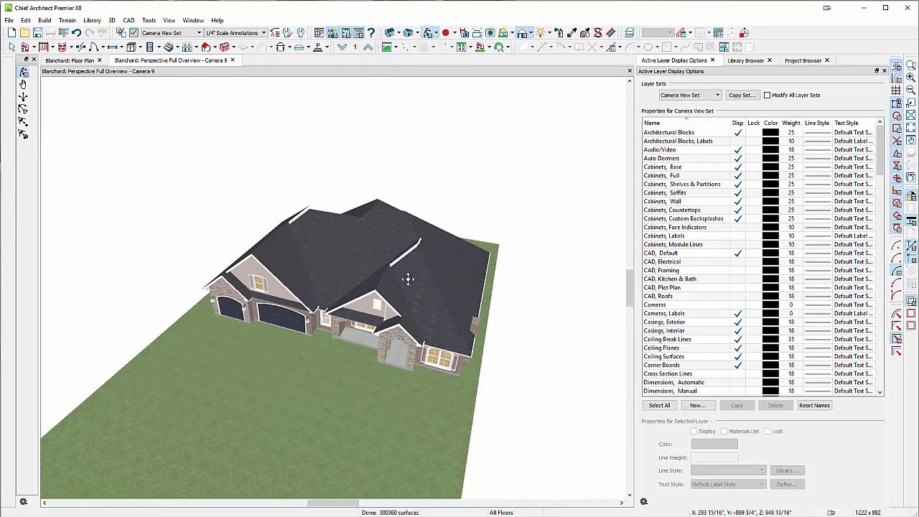
scroll(408, 279, up, 5)
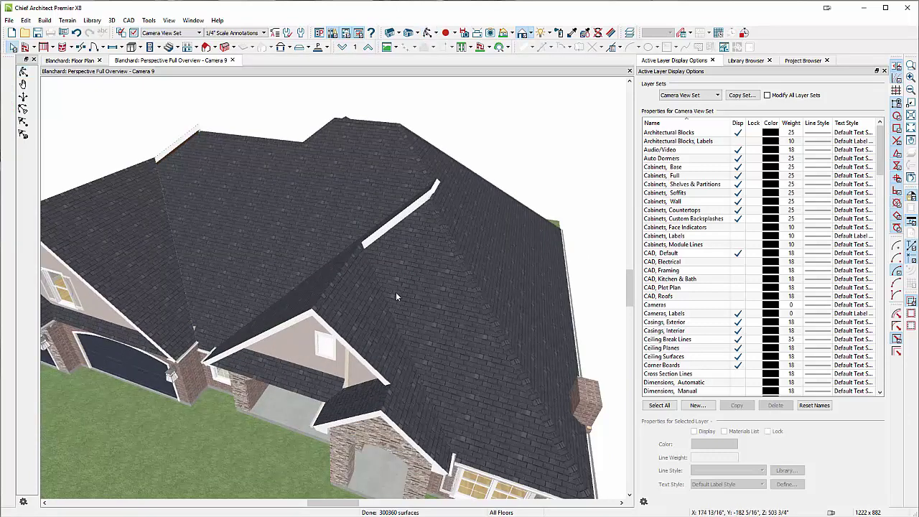
- Join the house's side hip roof plane to the inner roof plane of the raised front gable beside the entry
click(395, 294)
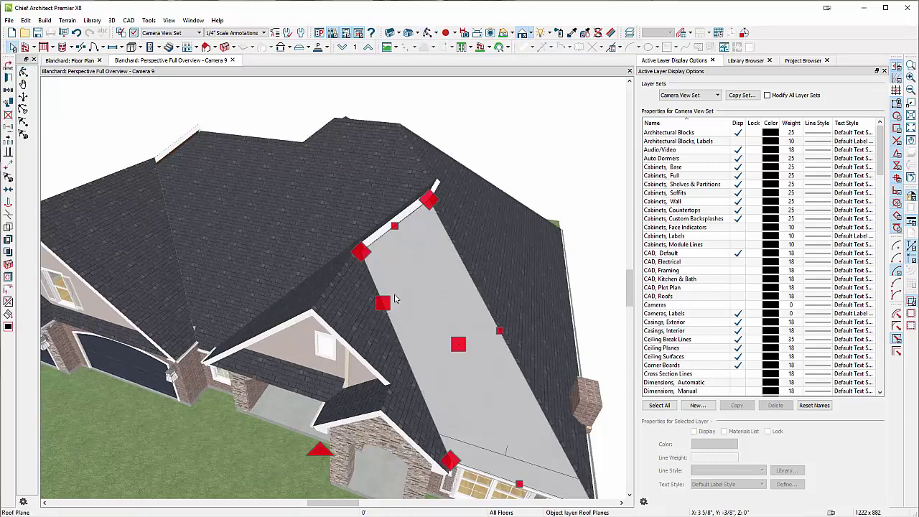
click(8, 305)
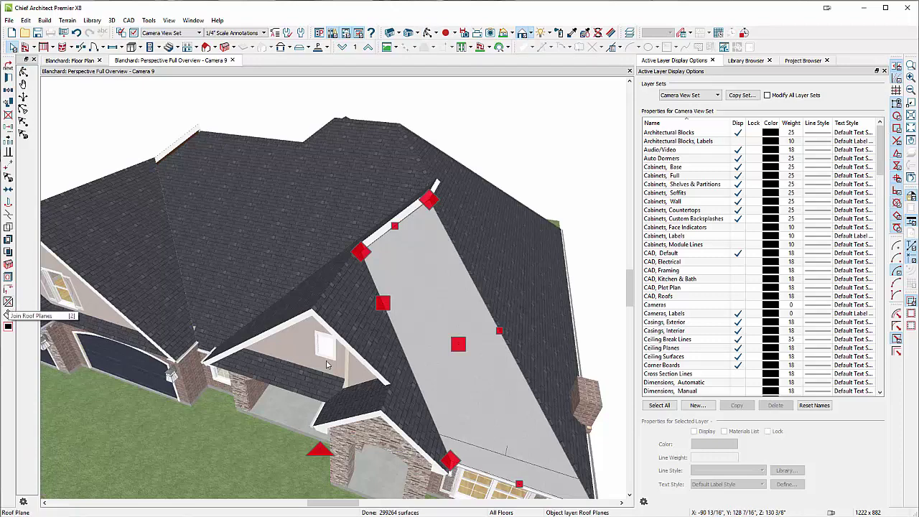
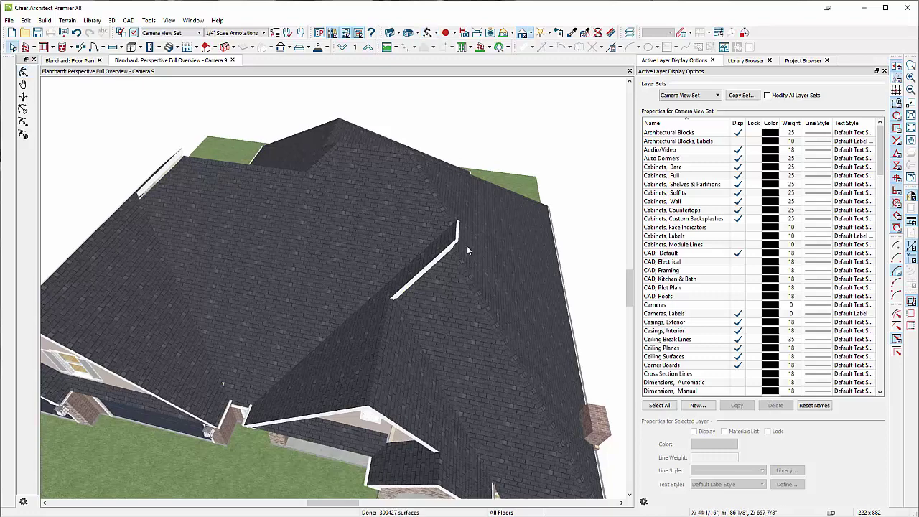
click(457, 248)
shift+click(455, 234)
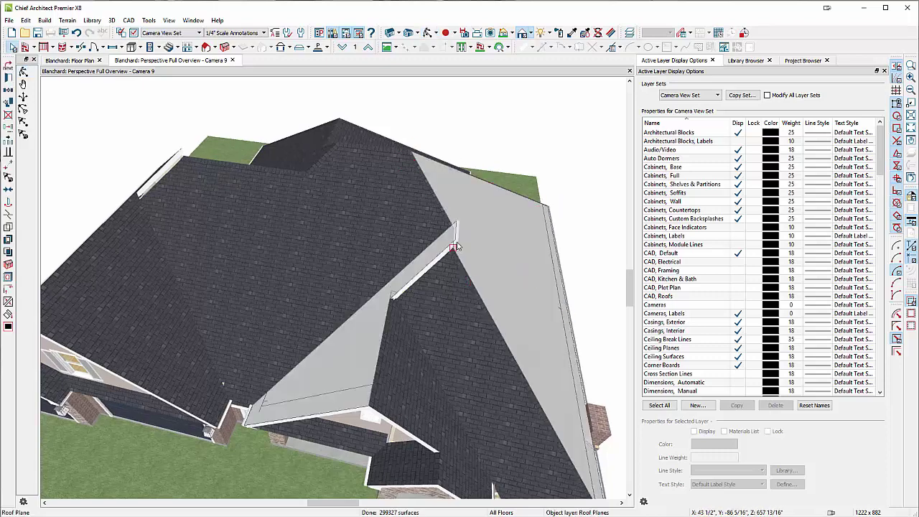
click(432, 276)
click(432, 275)
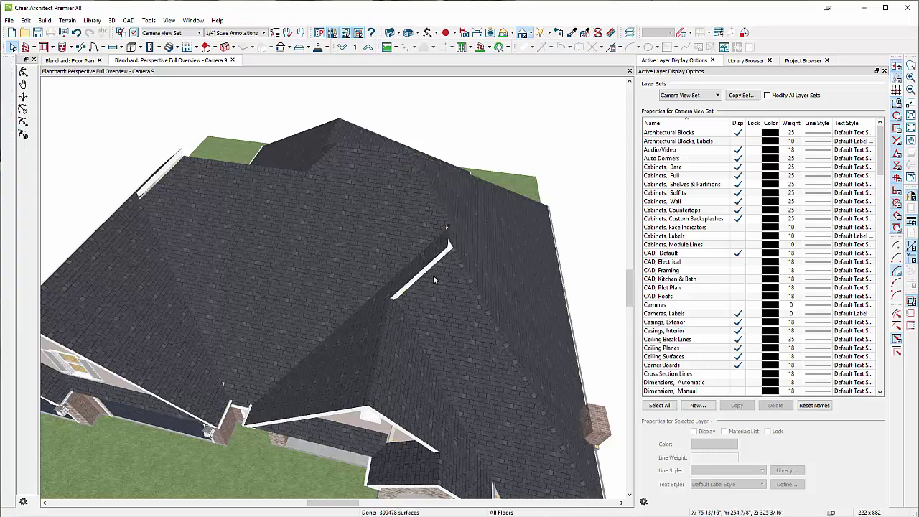
- Join the inner plane of the front gable beside the entry to the narrow front roof plane and the main front roof plane
shift+click(428, 268)
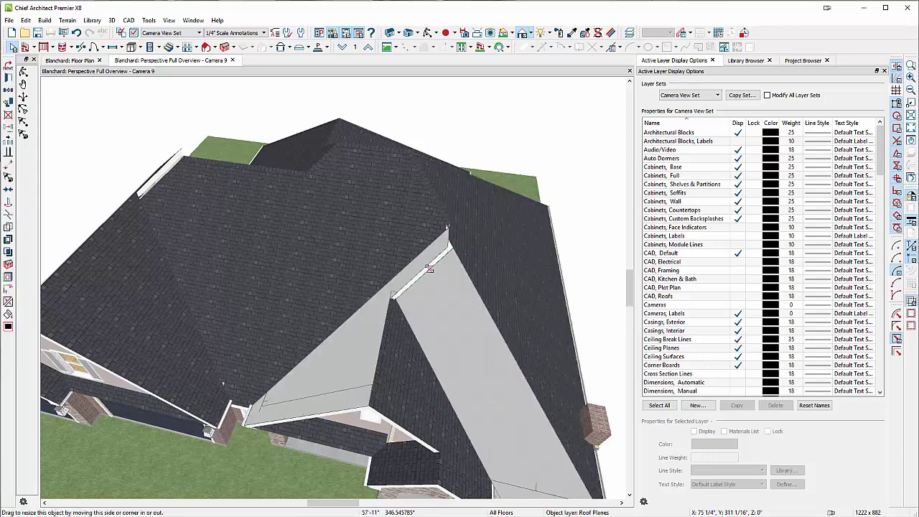
click(428, 268)
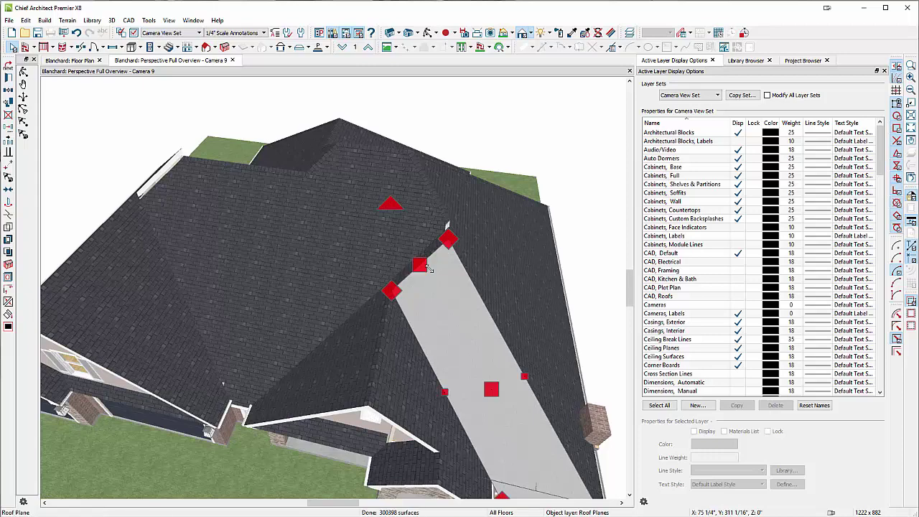
scroll(487, 289, down, 5)
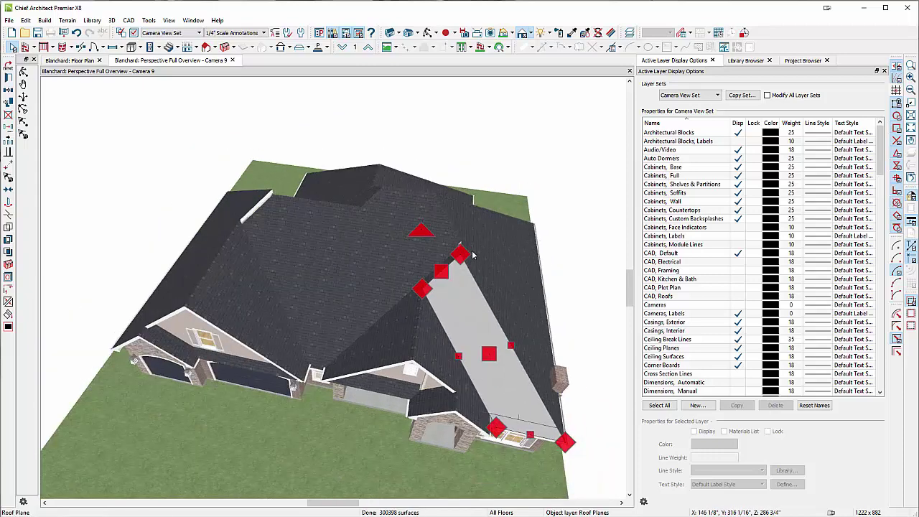
scroll(463, 228, up, 5)
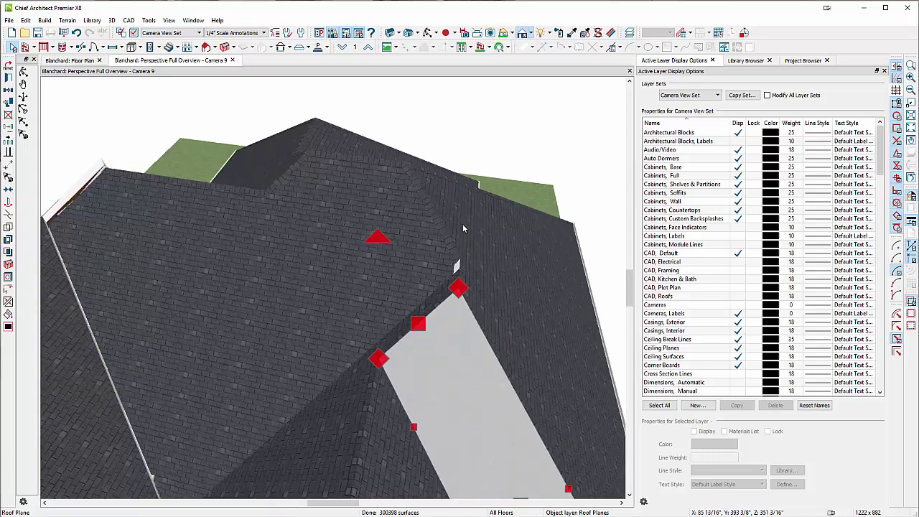
click(429, 300)
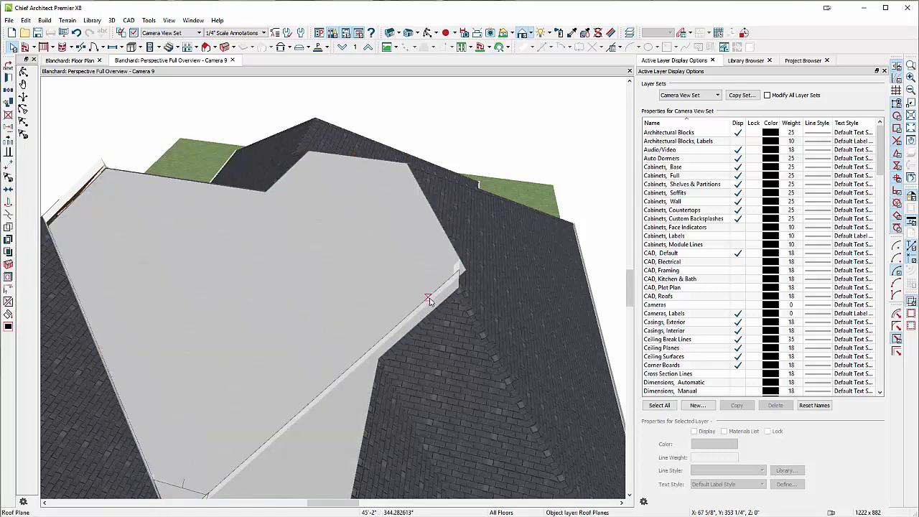
scroll(310, 296, down, 4)
scroll(310, 296, up, 2)
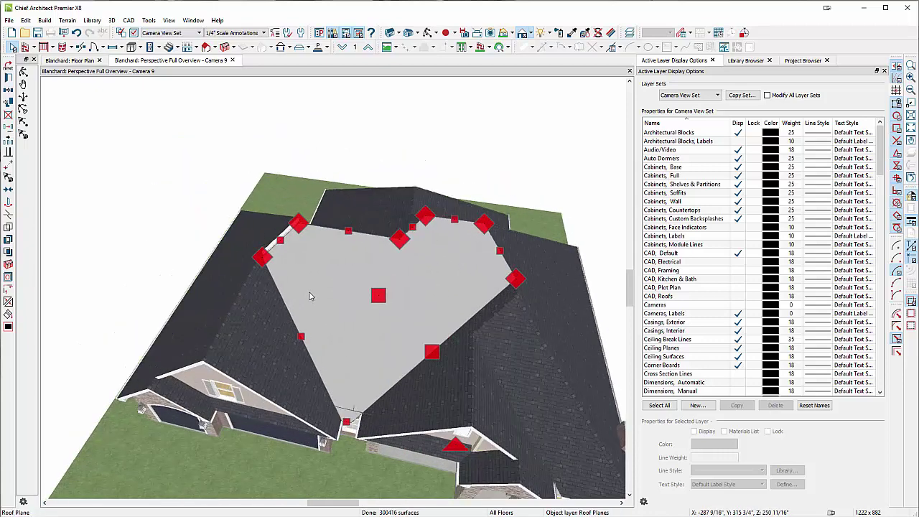
- Join the main front roof plane to the garage gable's roof plane and to the outer garage-side plane at the exposed ridge
scroll(310, 296, up, 3)
drag(250, 321, 232, 323)
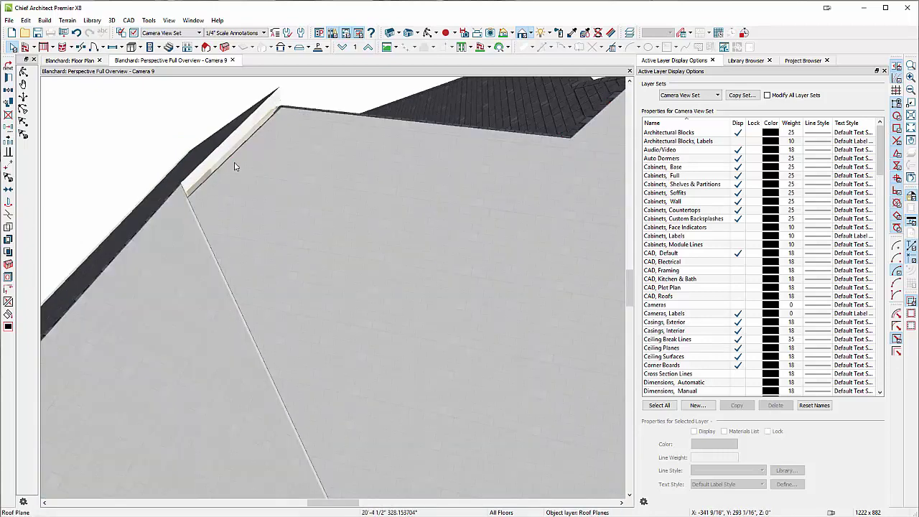
drag(233, 155, 218, 143)
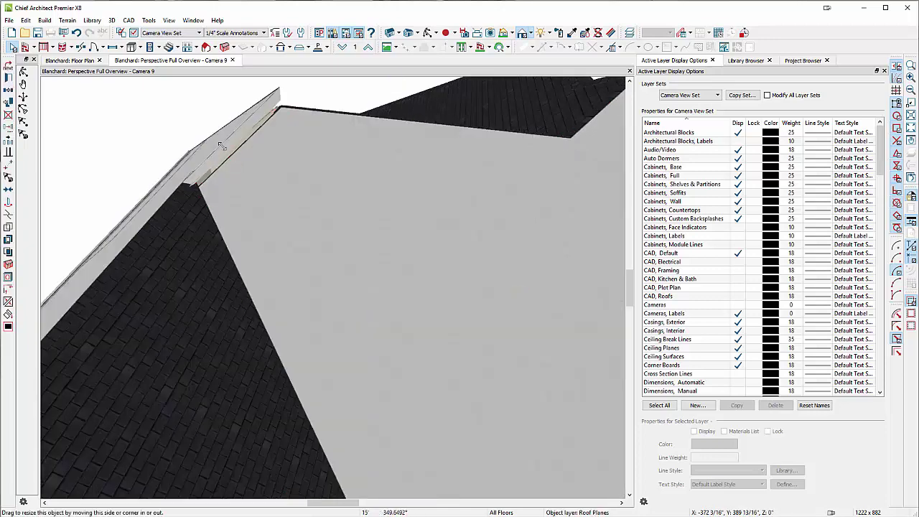
- Orbit to the rear of the house and turn on Sun Follows Camera in the sunlight settings
click(428, 32)
scroll(343, 215, down, 5)
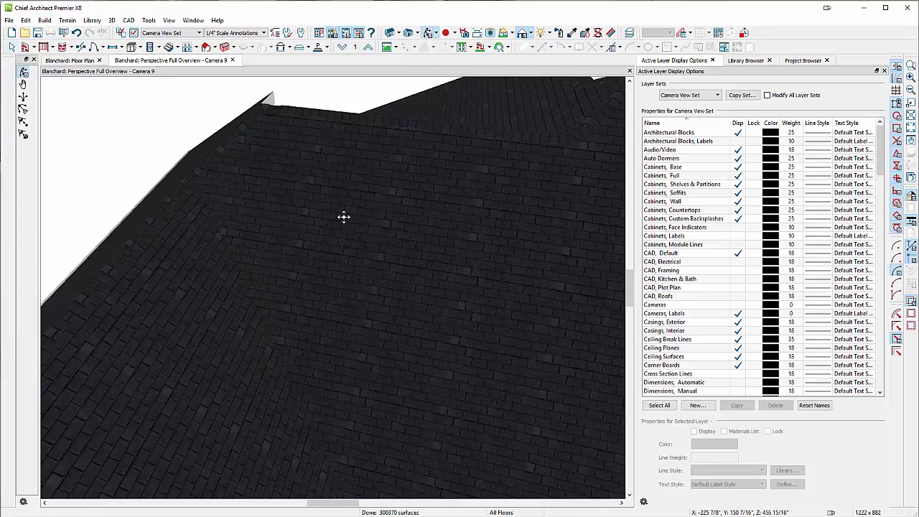
drag(259, 283, 560, 268)
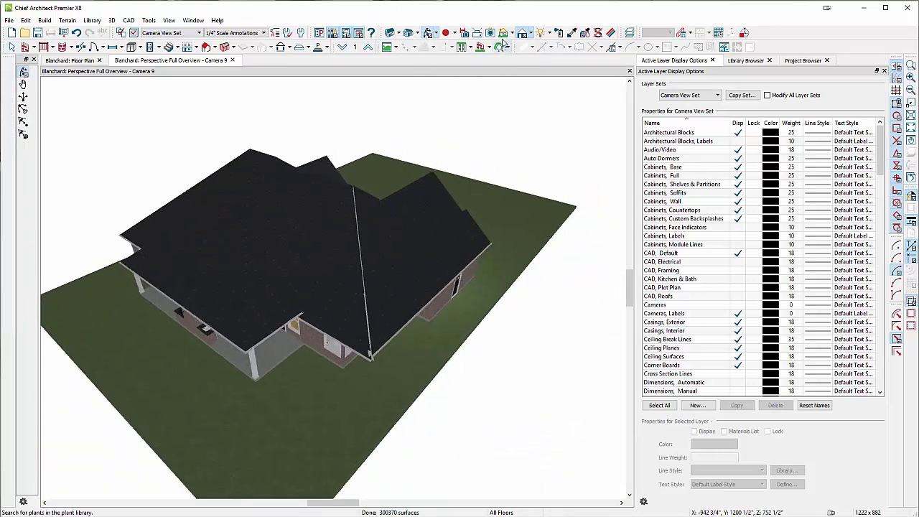
click(525, 34)
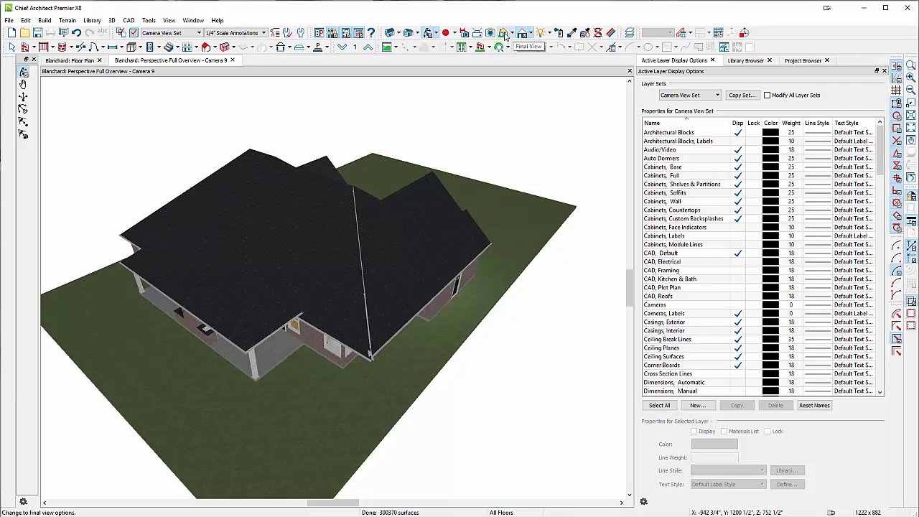
scroll(335, 220, up, 2)
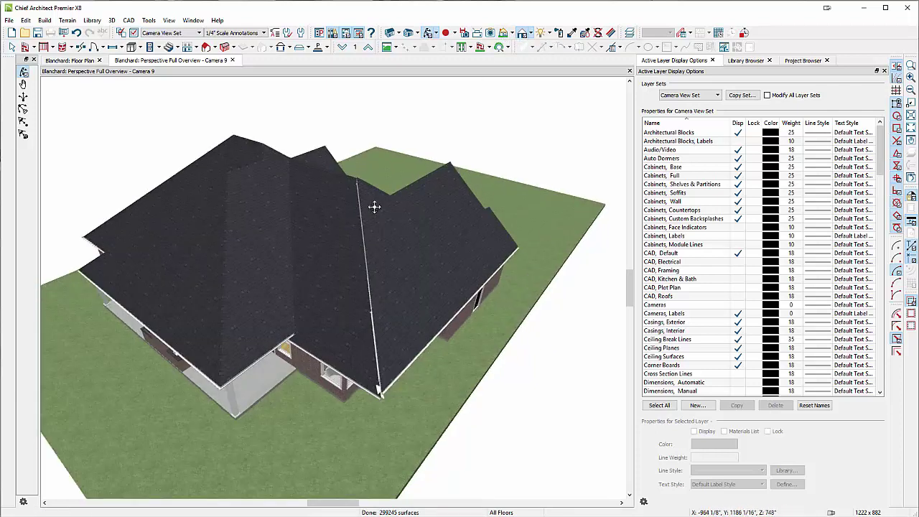
click(549, 33)
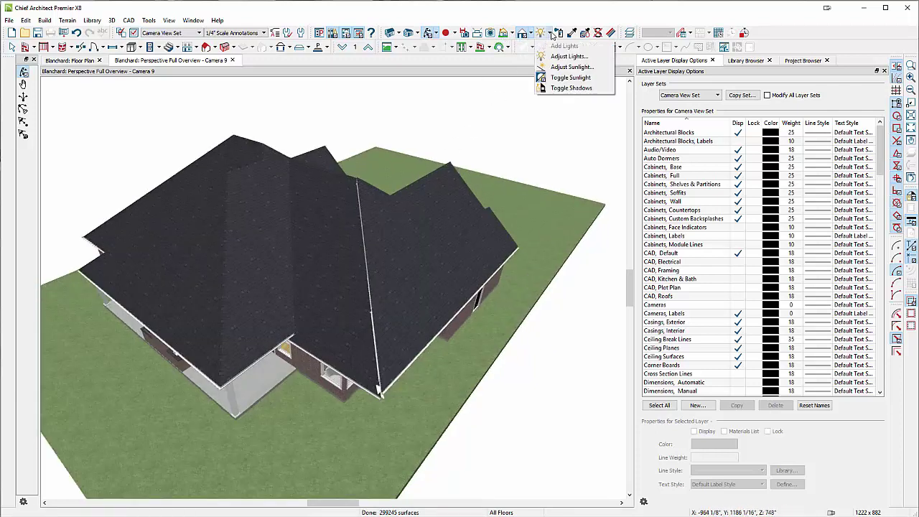
click(568, 67)
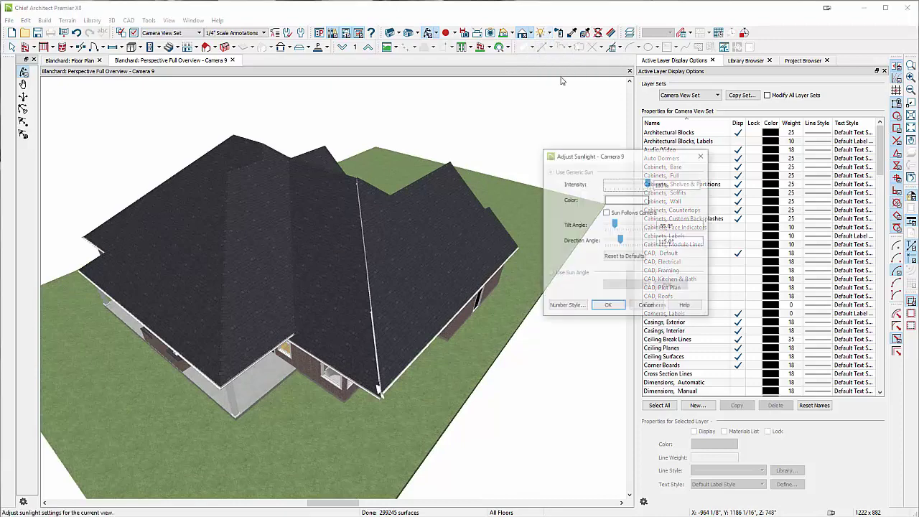
click(607, 212)
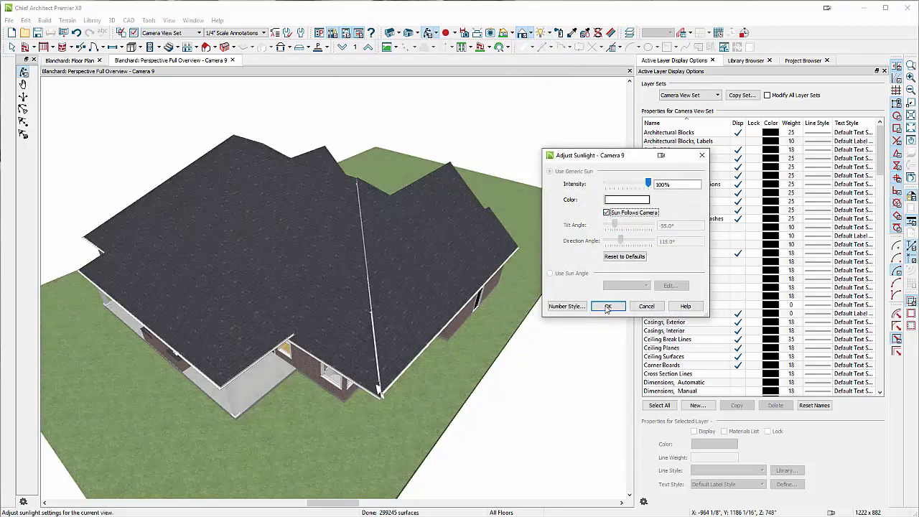
click(608, 306)
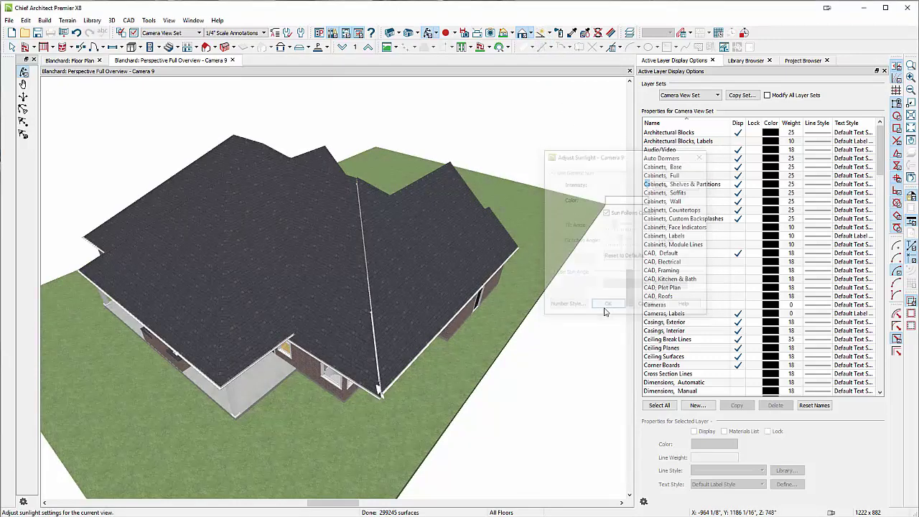
- Join the rear roof planes along the exposed hip edge and at the neighbouring seam
key(space)
click(375, 281)
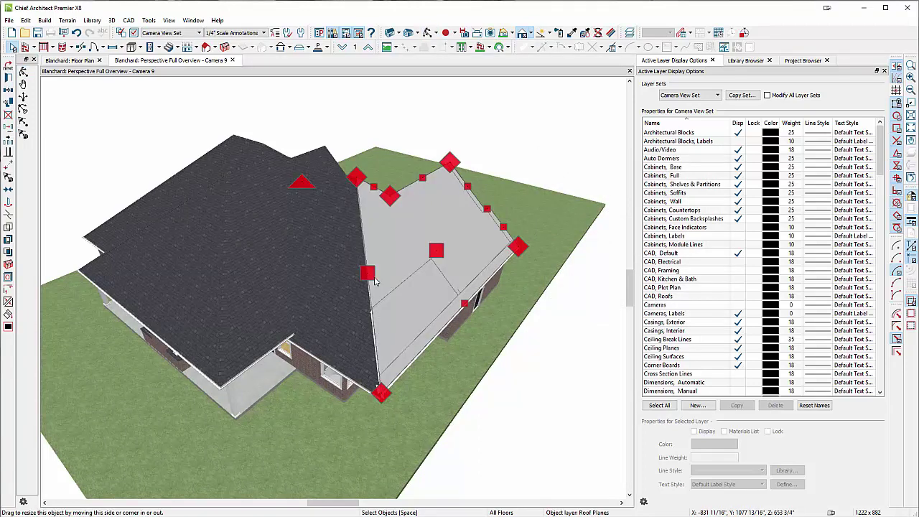
drag(374, 282, 362, 279)
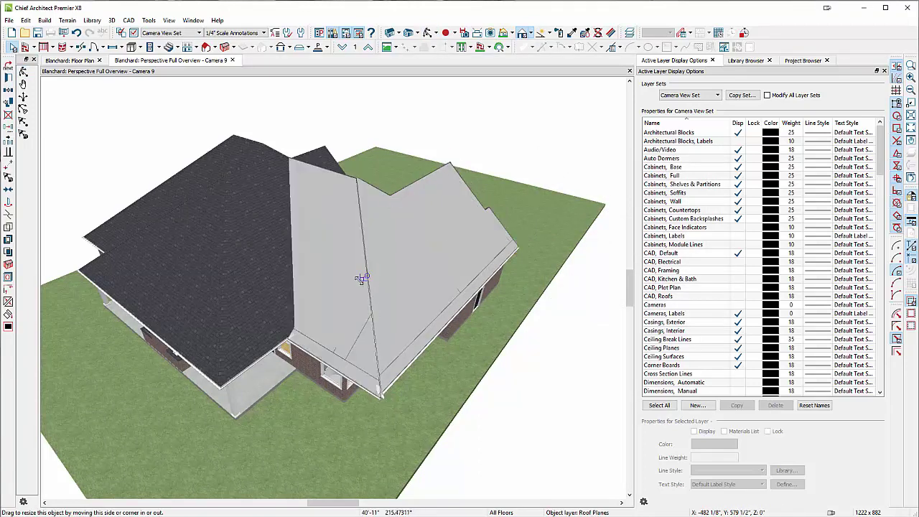
drag(361, 279, 297, 265)
- Move the upper edge of the entry's inner roof plane upward and fine-tune it to clean up the gable wall
click(429, 32)
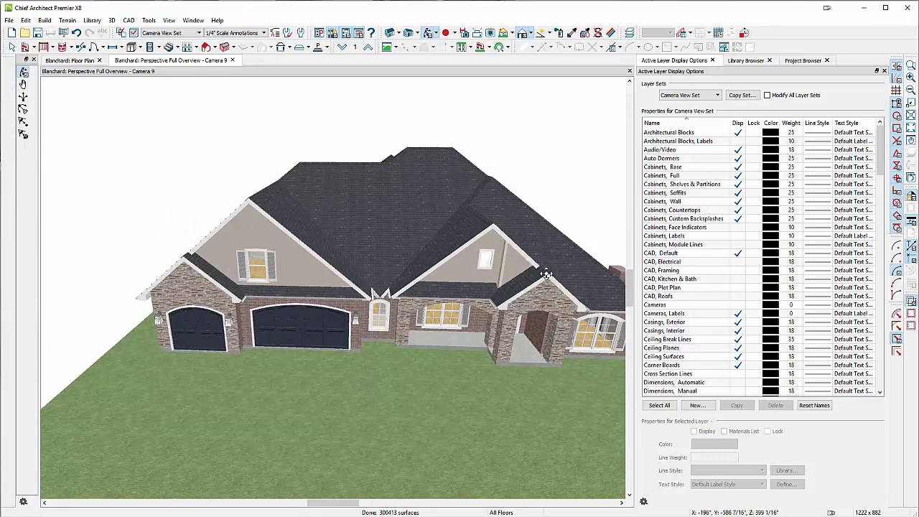
scroll(548, 288, up, 5)
scroll(542, 324, up, 3)
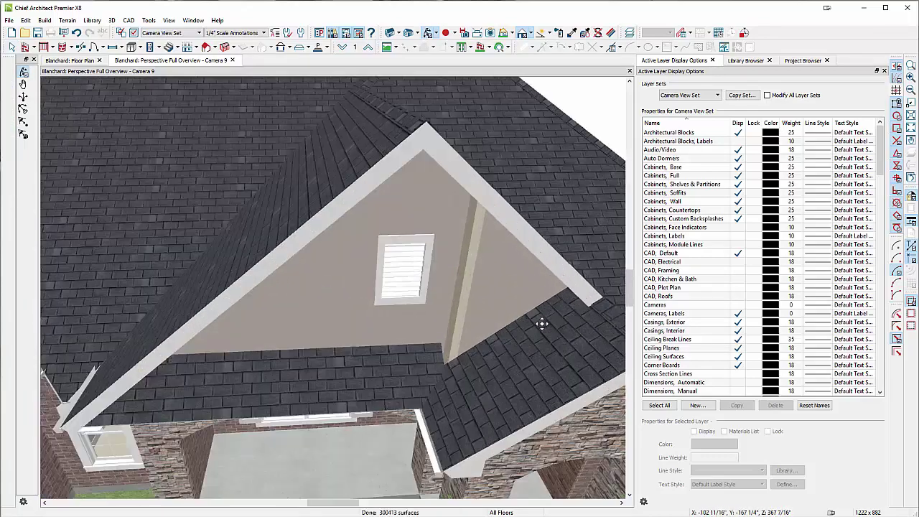
key(space)
click(499, 336)
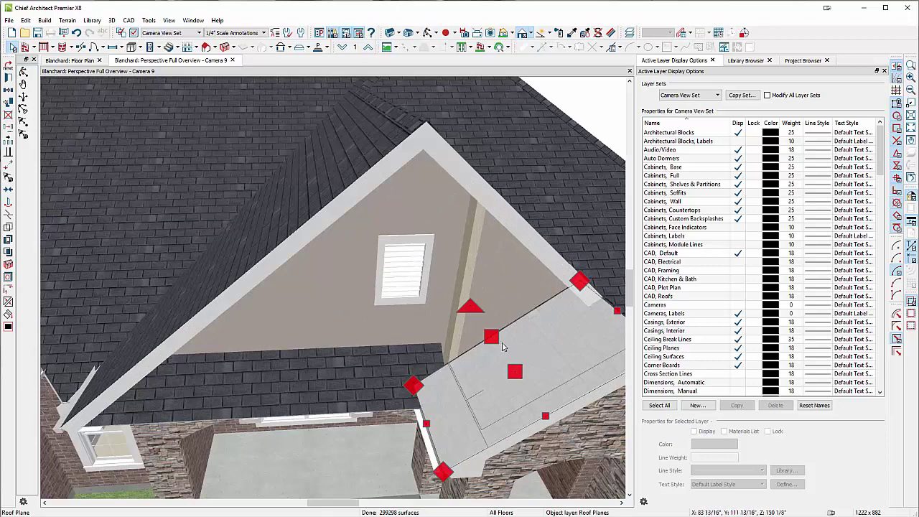
drag(492, 336, 488, 338)
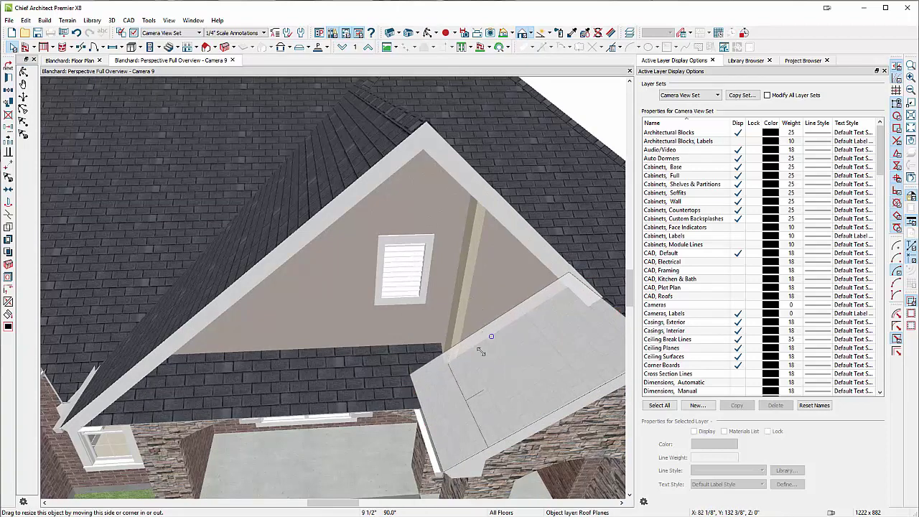
drag(441, 351, 434, 345)
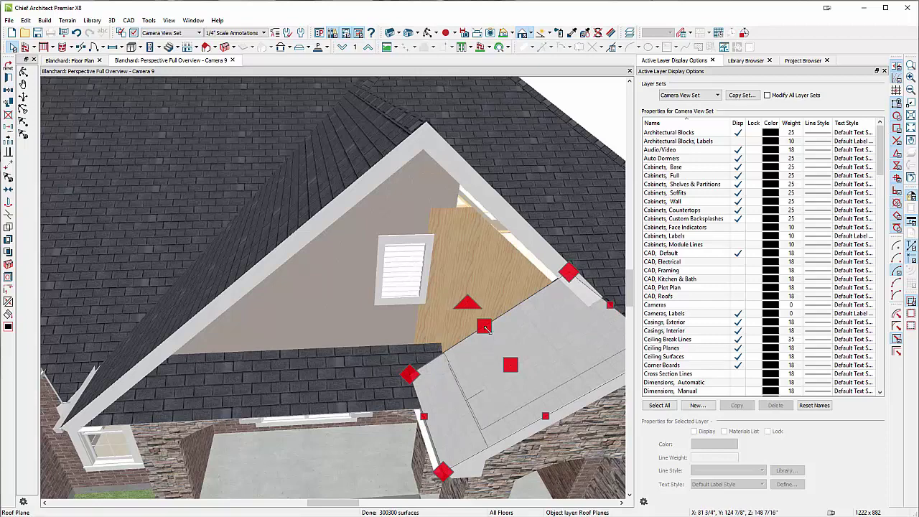
drag(485, 328, 475, 332)
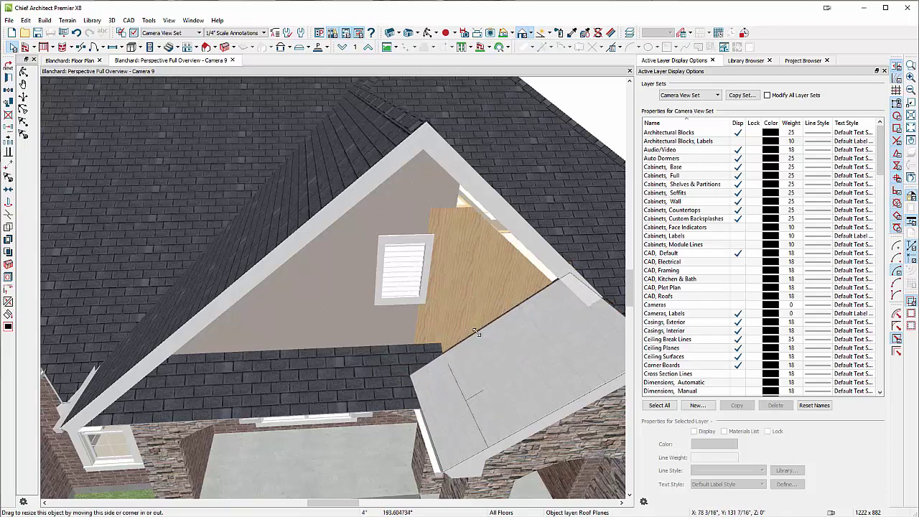
drag(475, 332, 475, 332)
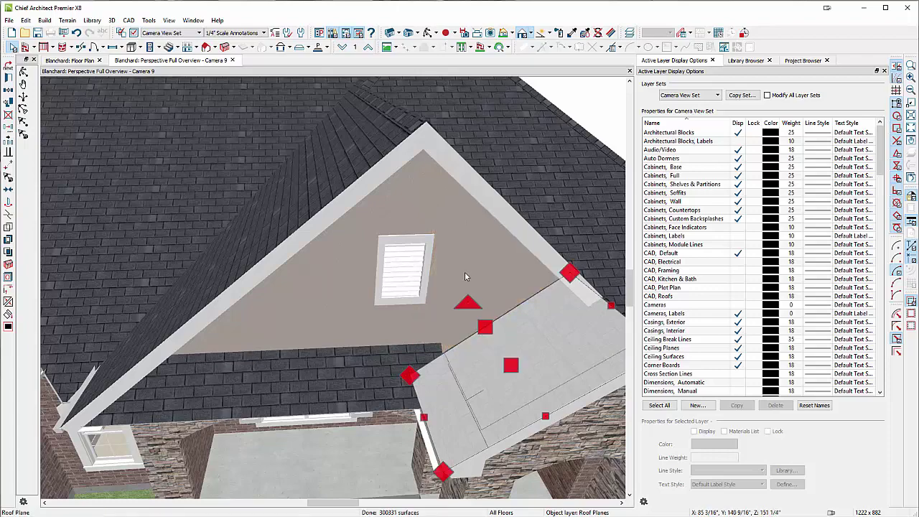
- In the floor plan, break the porch-side edge of the roof plane between the two front gables and extend its lower portion to the porch-side baseline
click(428, 33)
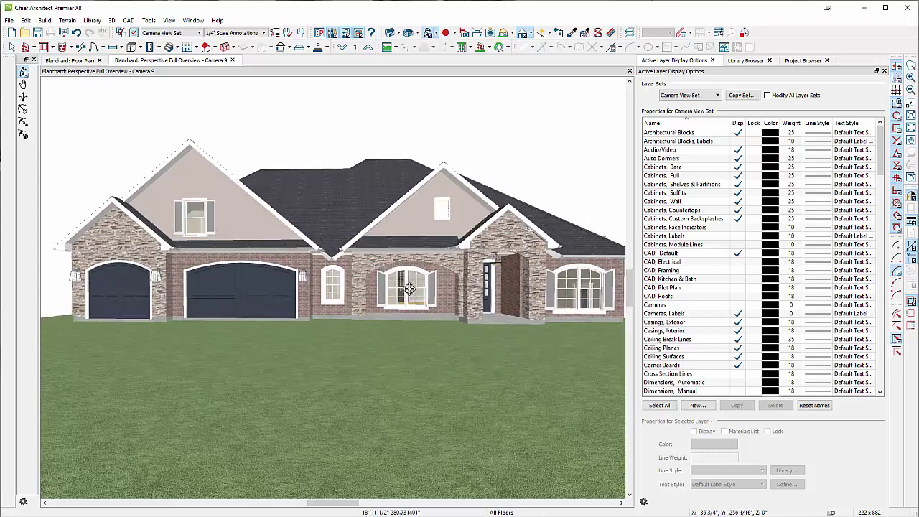
drag(410, 289, 351, 318)
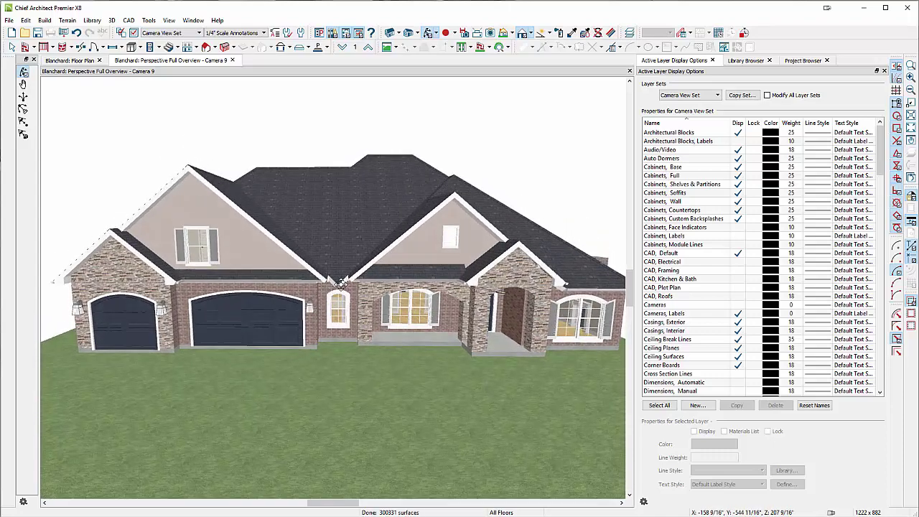
click(50, 62)
scroll(351, 209, down, 5)
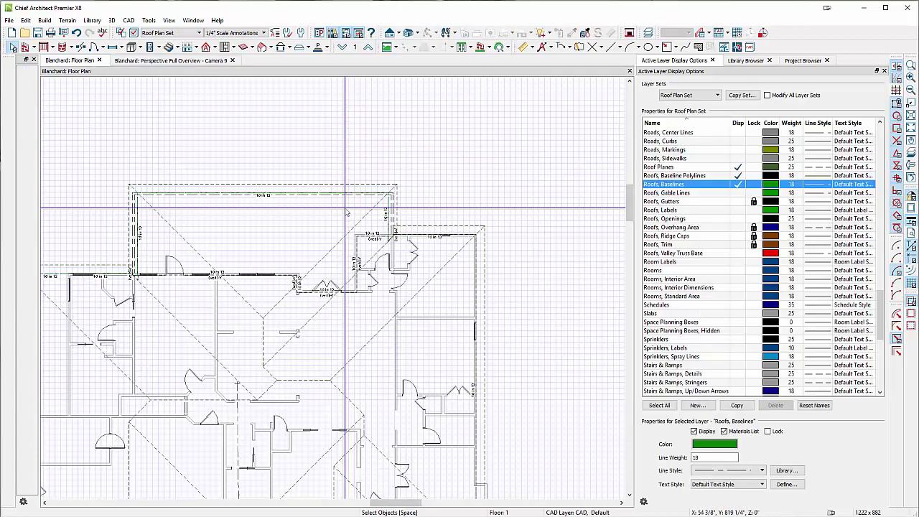
scroll(351, 210, up, 8)
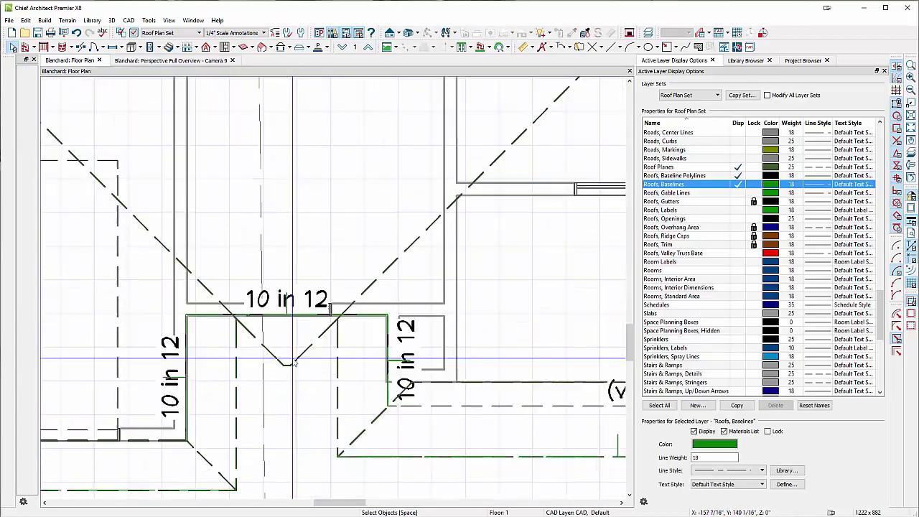
click(278, 375)
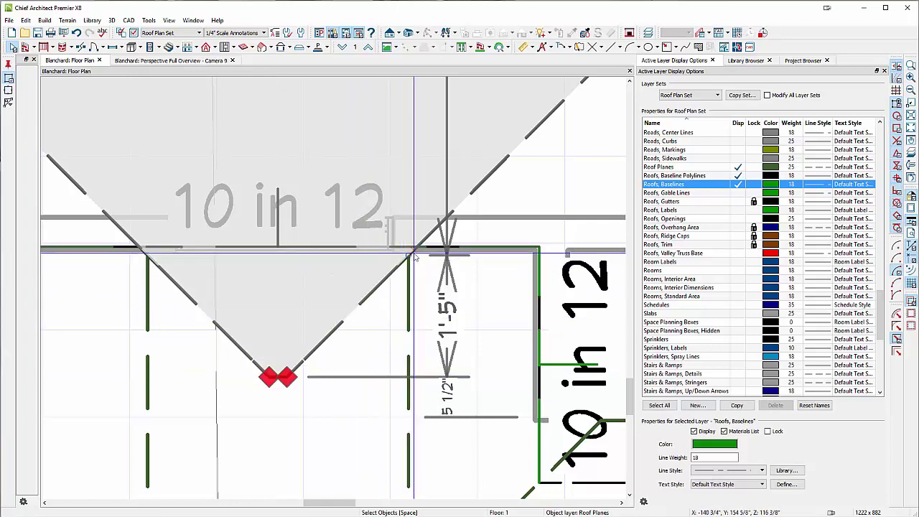
scroll(281, 376, down, 2)
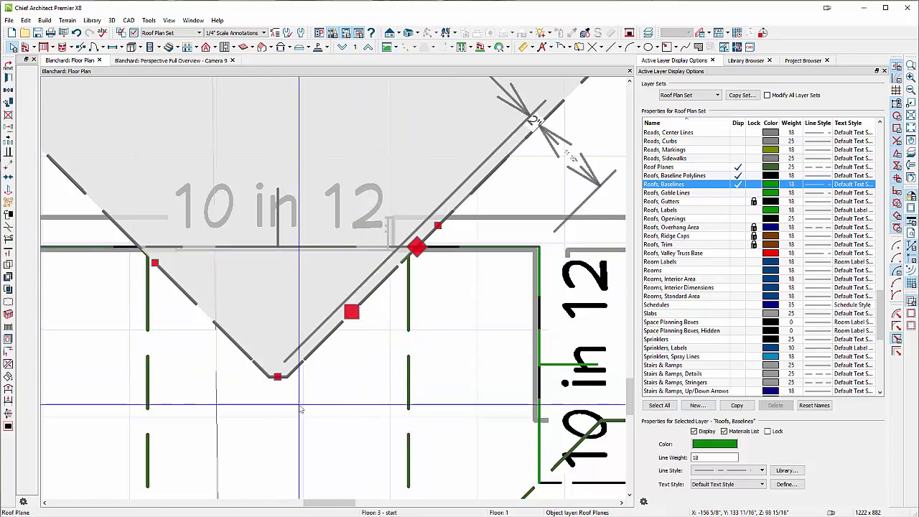
scroll(285, 378, up, 3)
drag(286, 378, 510, 375)
scroll(510, 377, down, 1)
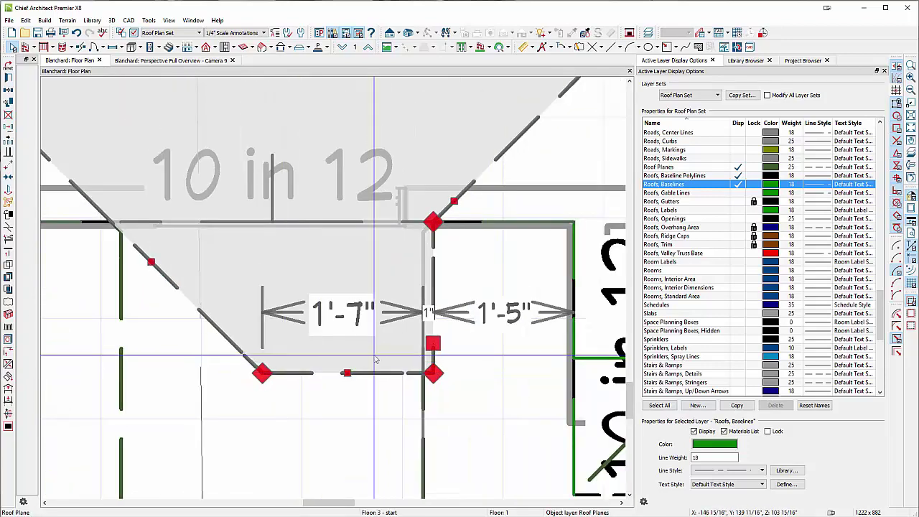
drag(433, 343, 569, 336)
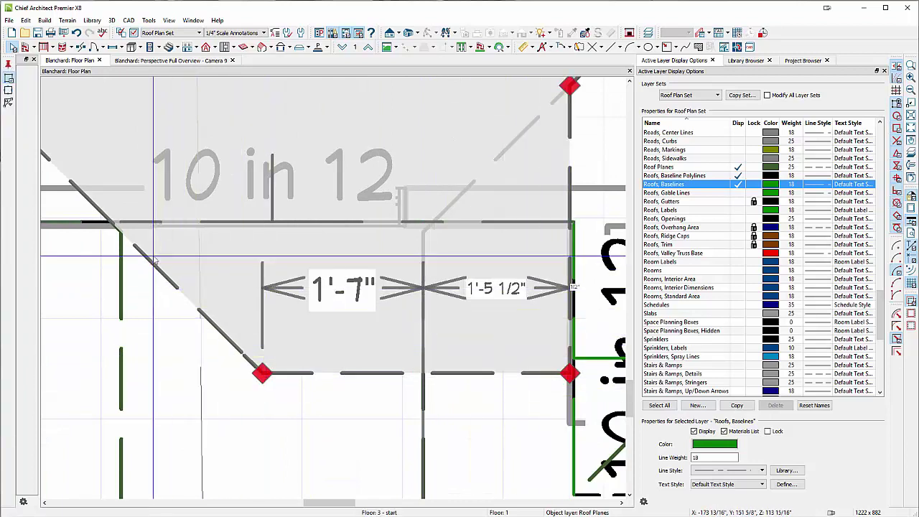
- Break the garage-side edge of that same roof plane and extend its lower portion to the garage-side baseline
key(Escape)
drag(121, 231, 122, 373)
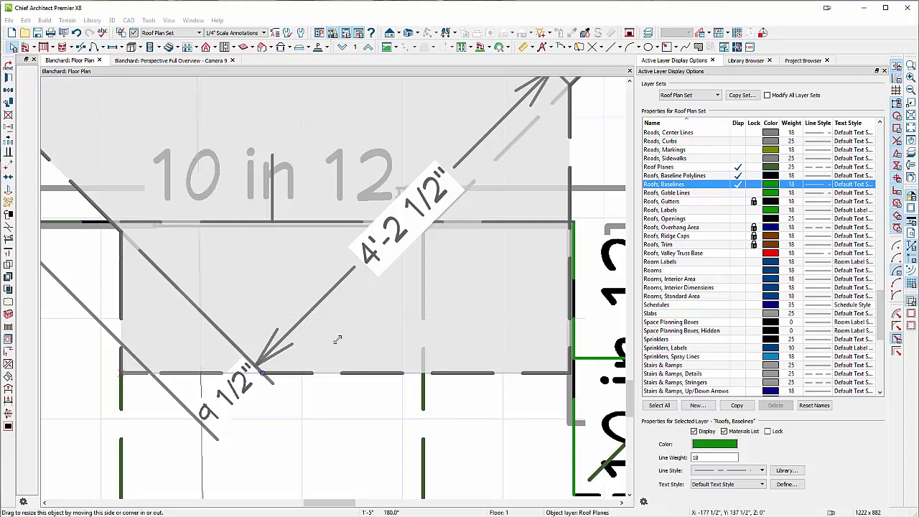
scroll(337, 339, down, 3)
scroll(253, 316, up, 3)
drag(253, 316, 142, 297)
scroll(410, 319, down, 5)
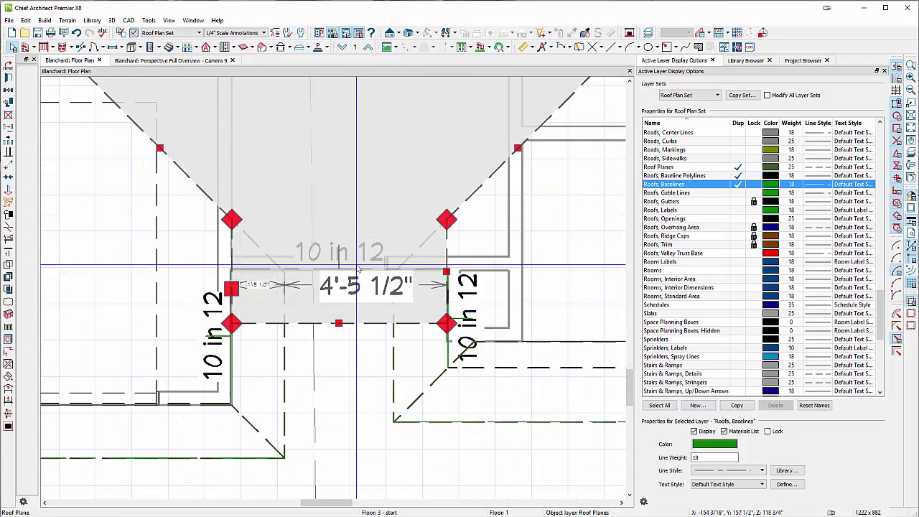
scroll(405, 382, down, 3)
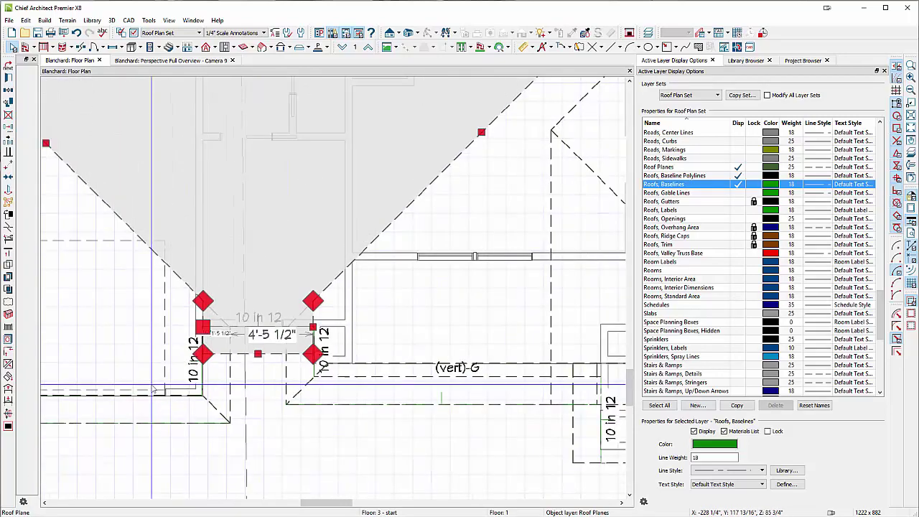
- Break the diagonal edge of the front roof plane beside the entry and extend its lower portion to the entry's side baseline
scroll(459, 386, up, 6)
scroll(460, 386, up, 2)
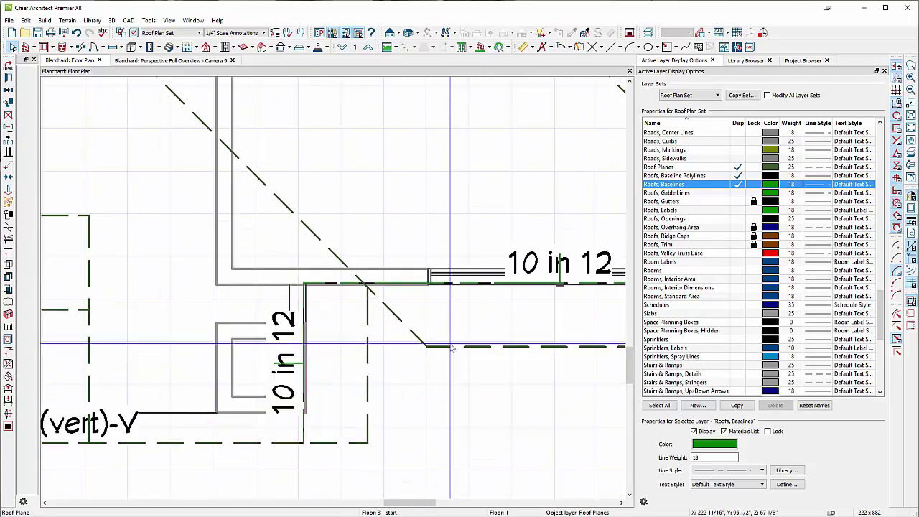
click(450, 345)
drag(450, 345, 364, 321)
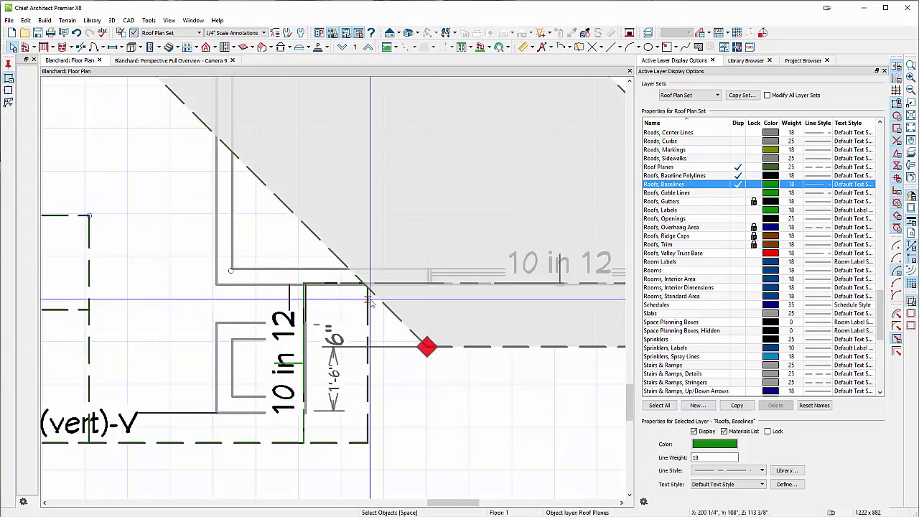
click(369, 287)
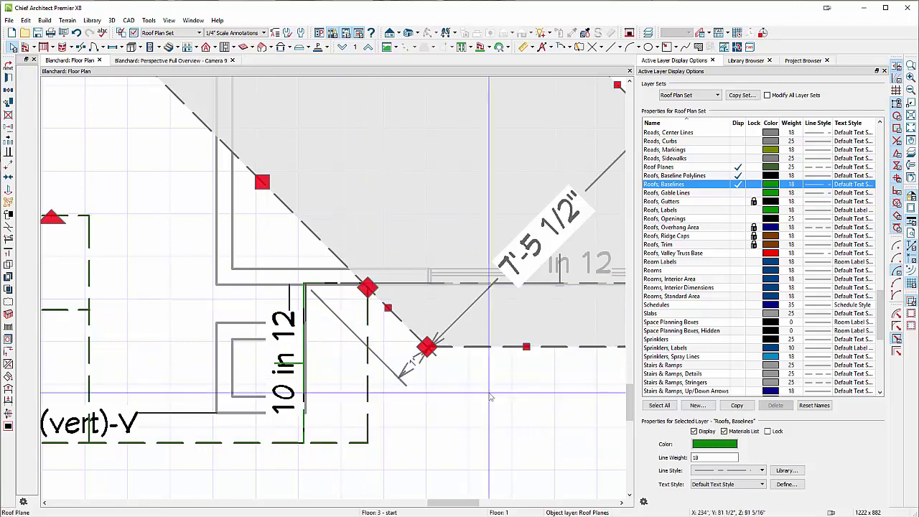
drag(427, 347, 303, 319)
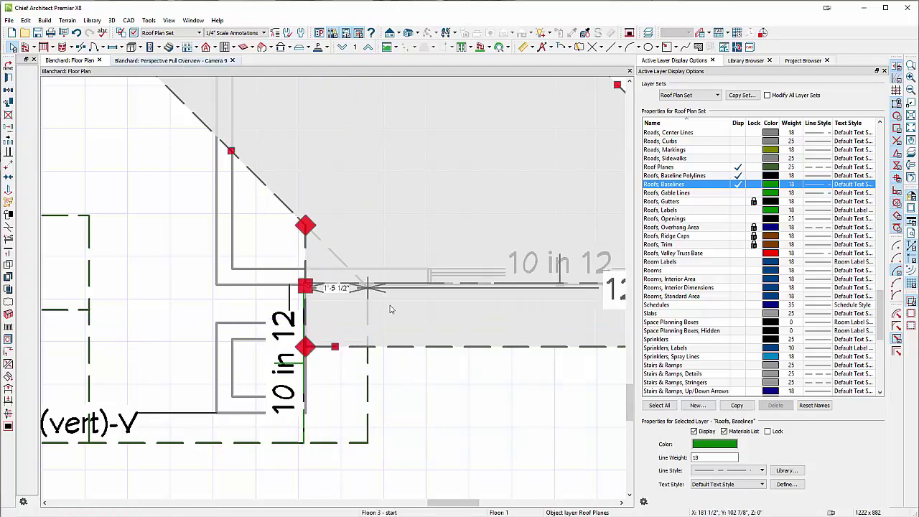
- Inspect the extended front eaves in the 3D camera view and orbit around to the rear of the house
key(ctrl+Tab)
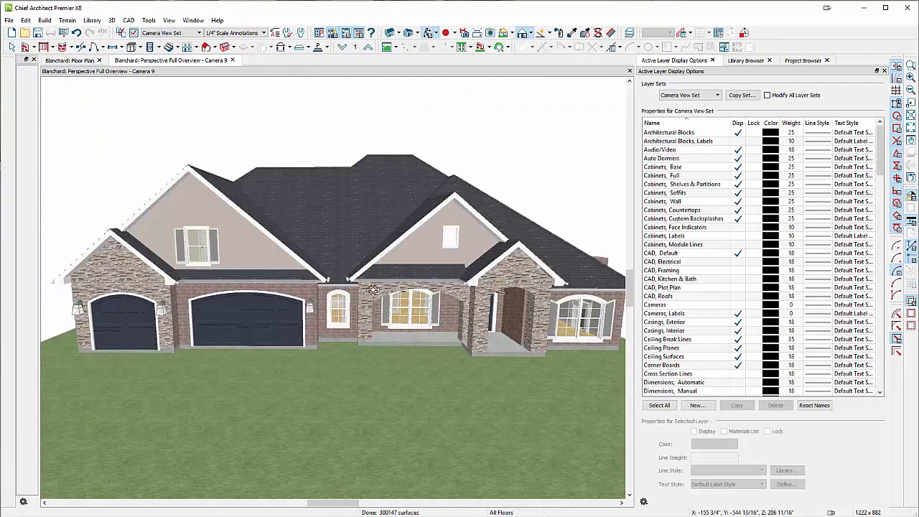
scroll(344, 284, up, 8)
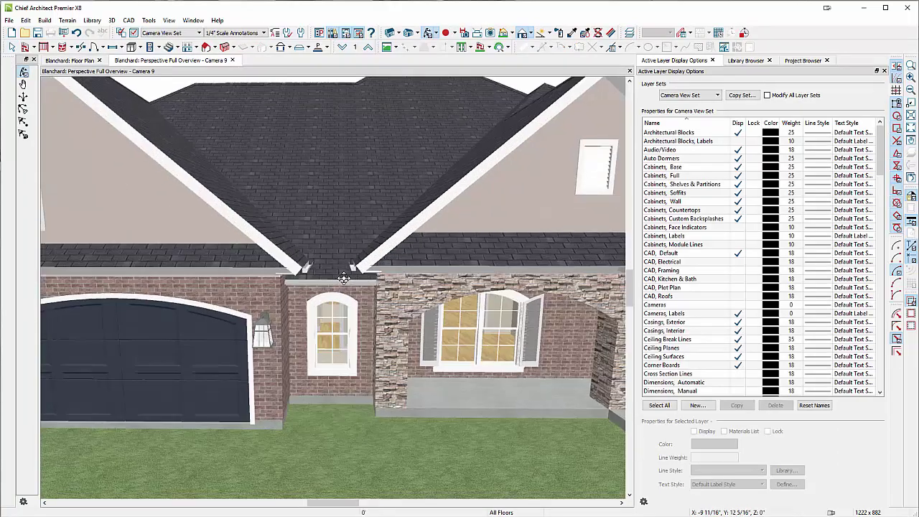
scroll(327, 273, down, 10)
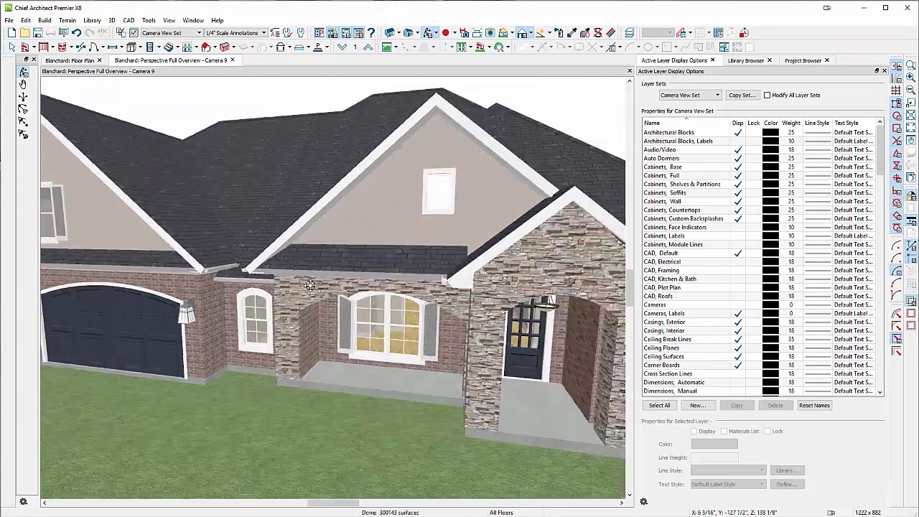
drag(357, 290, 421, 296)
scroll(420, 296, down, 6)
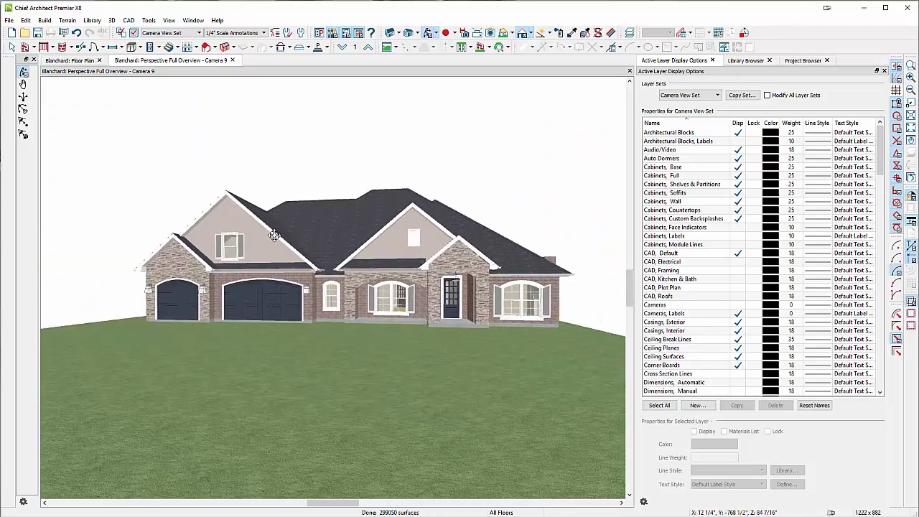
drag(251, 246, 404, 373)
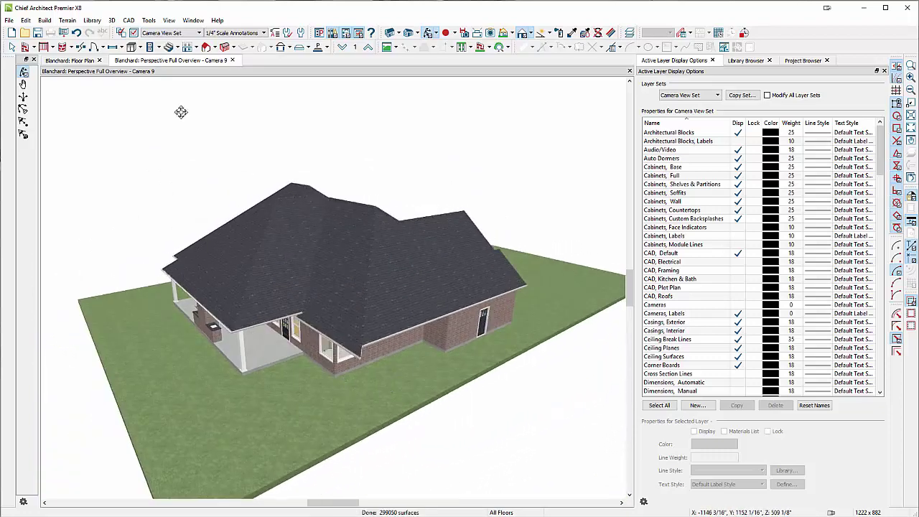
- In the floor plan, square up the rear garage-side eave corner by reshaping the edges of the two roof planes so they meet there
click(76, 61)
scroll(431, 408, down, 5)
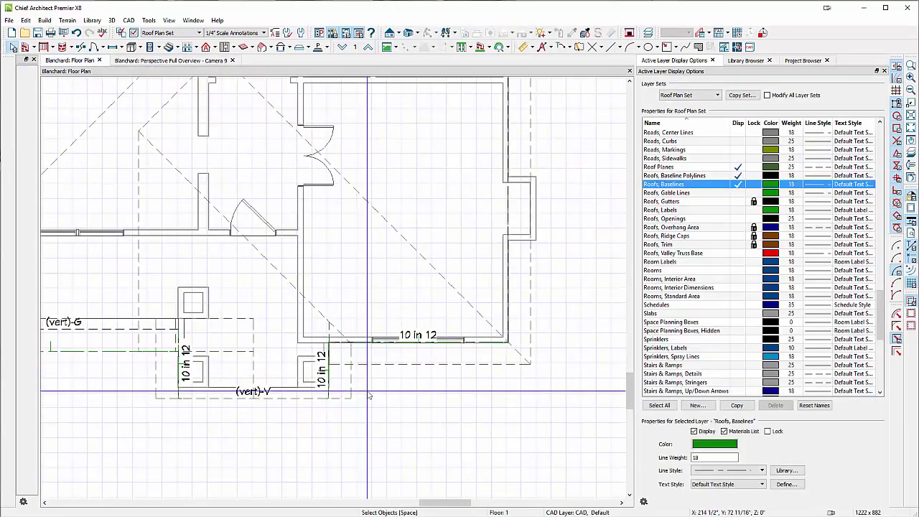
scroll(431, 408, down, 2)
scroll(119, 117, up, 6)
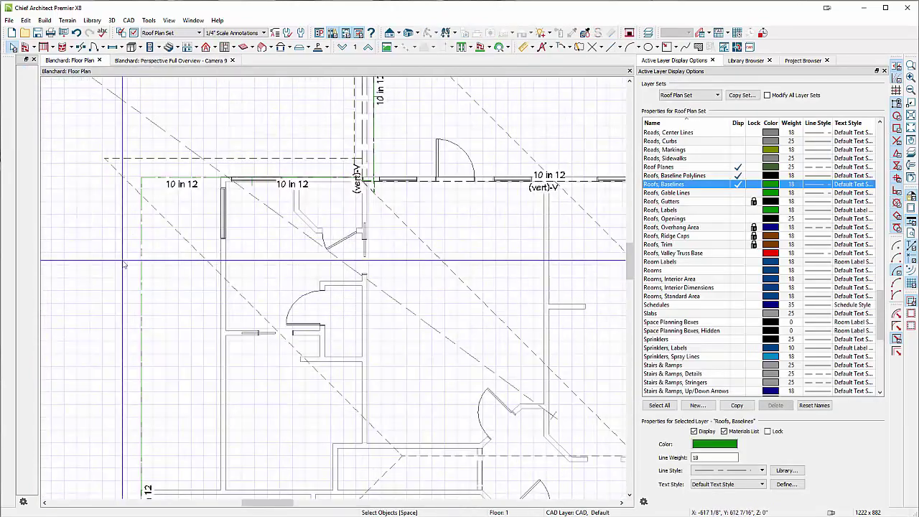
scroll(119, 117, up, 5)
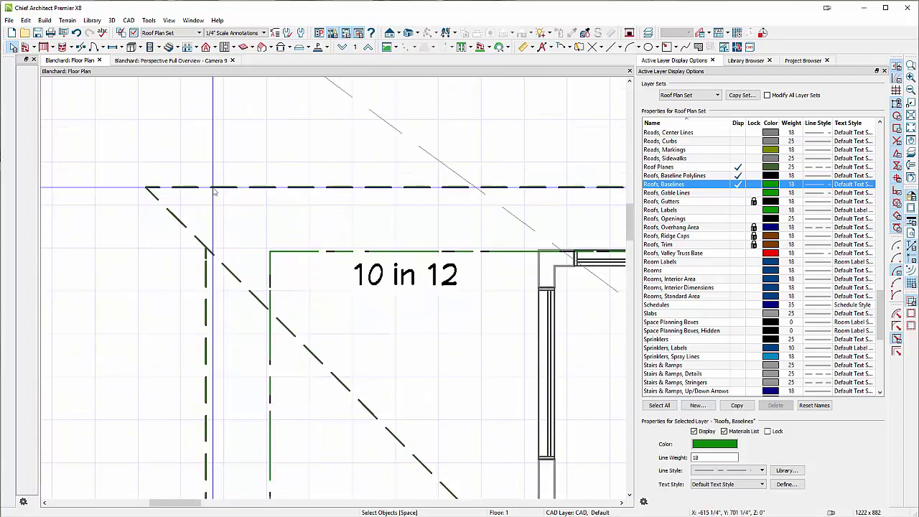
click(209, 225)
key(Escape)
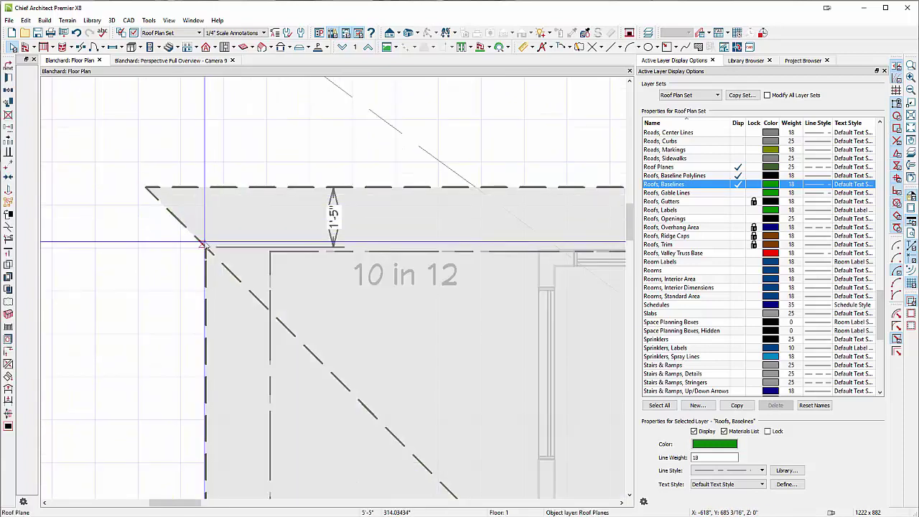
drag(205, 248, 203, 185)
click(557, 293)
click(205, 247)
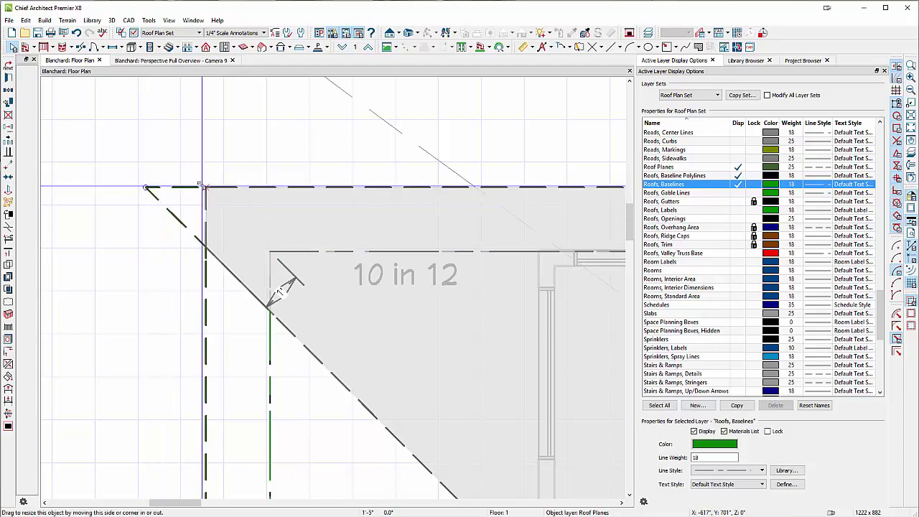
scroll(132, 195, down, 5)
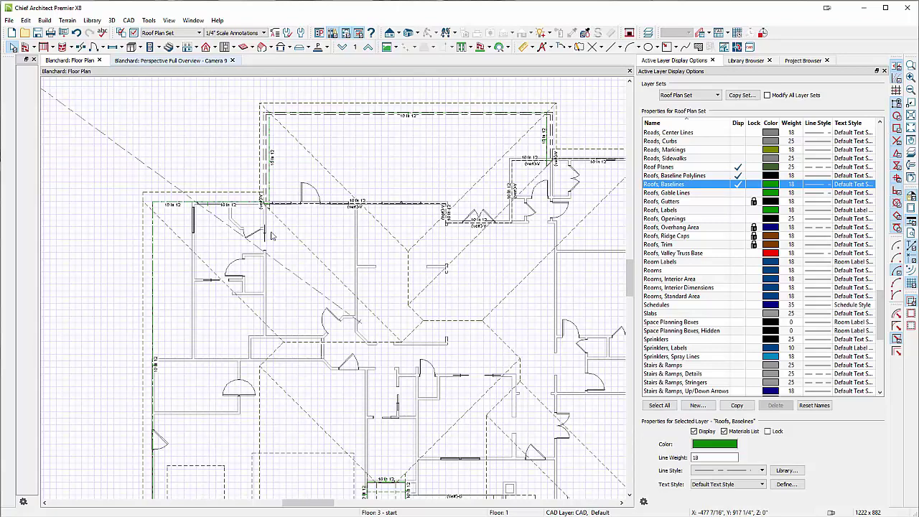
- Check the roof from the rear to the front of the house in the 3D camera view and activate the Roof Plane tool
key(ctrl+Tab)
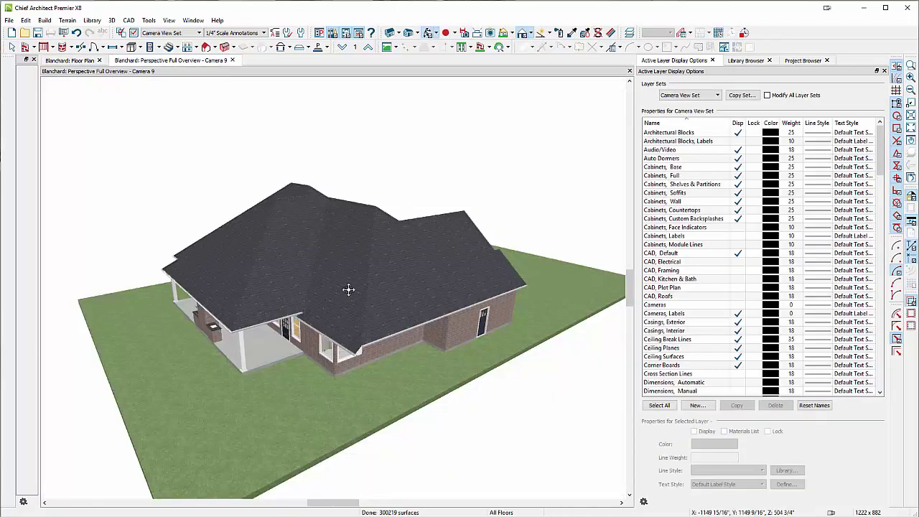
mouse_move(349, 289)
mouse_down()
mouse_move(478, 258)
mouse_move(158, 261)
mouse_move(301, 273)
mouse_move(267, 287)
mouse_move(220, 285)
mouse_move(266, 322)
mouse_move(441, 354)
mouse_move(493, 304)
mouse_move(476, 279)
mouse_move(348, 281)
mouse_up()
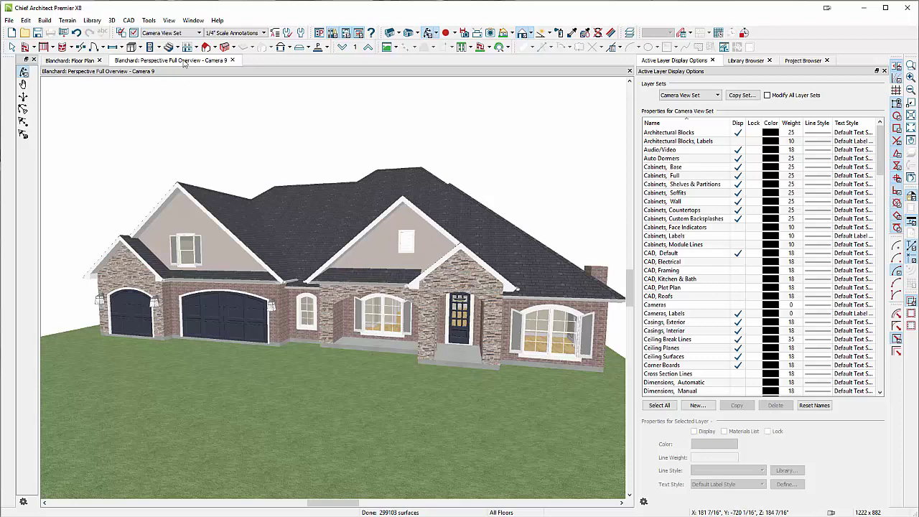
click(214, 48)
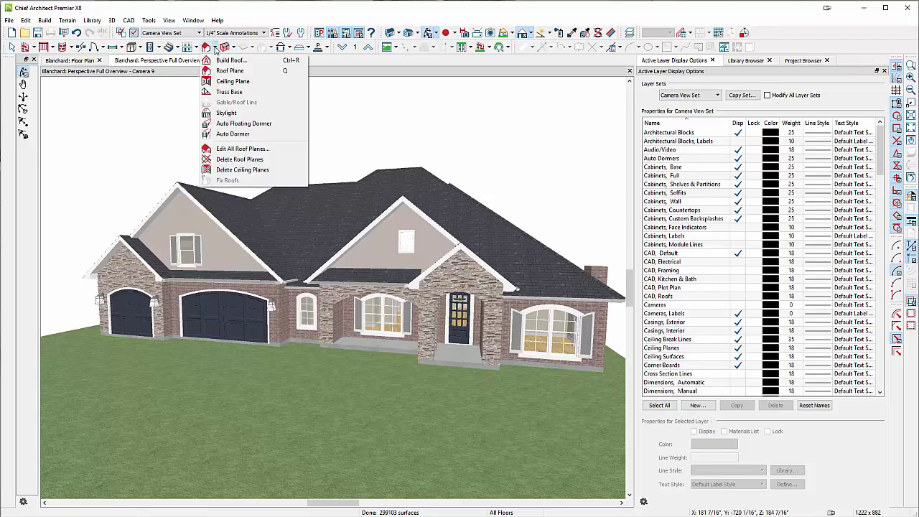
click(247, 71)
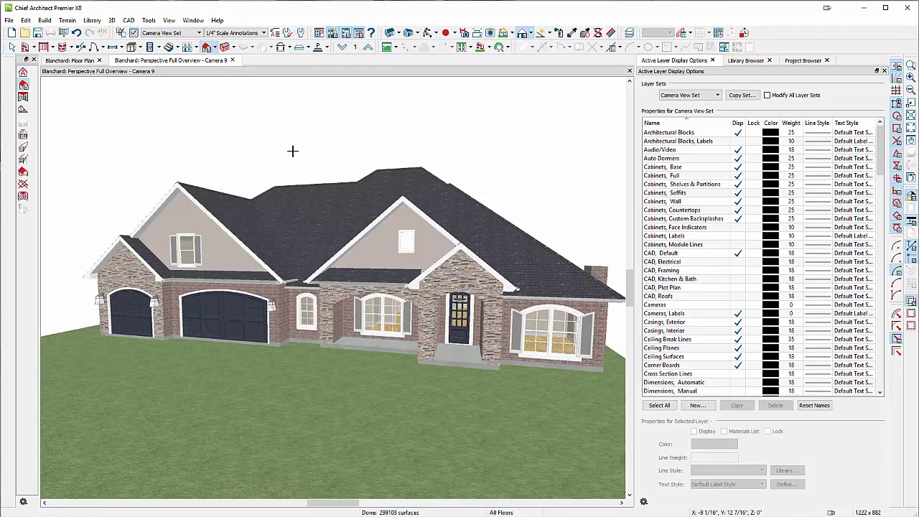
click(216, 50)
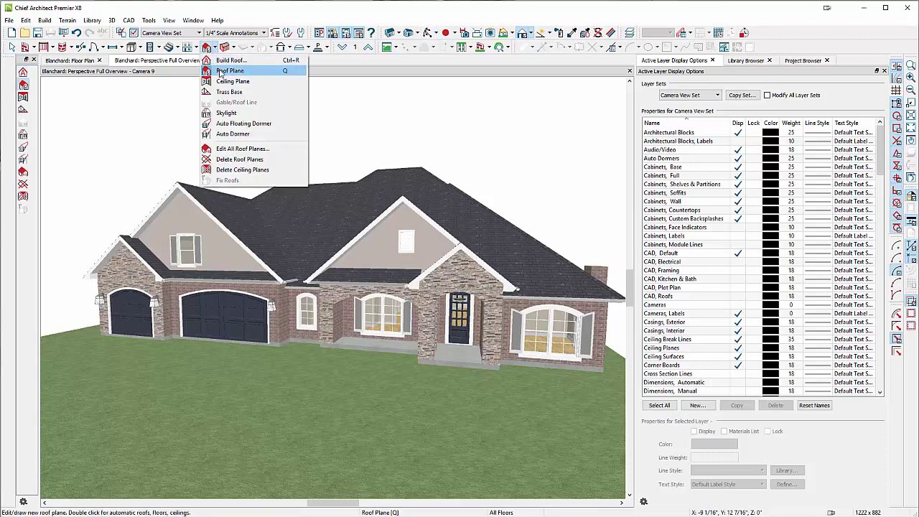
click(221, 75)
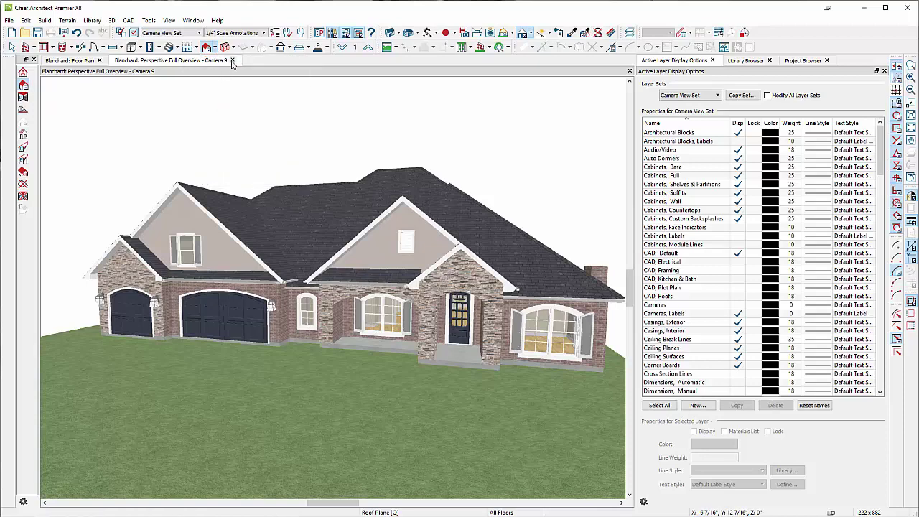
- Close the 3D camera view, and look over the Build Roof settings and the complete roof plan without changing anything
click(233, 60)
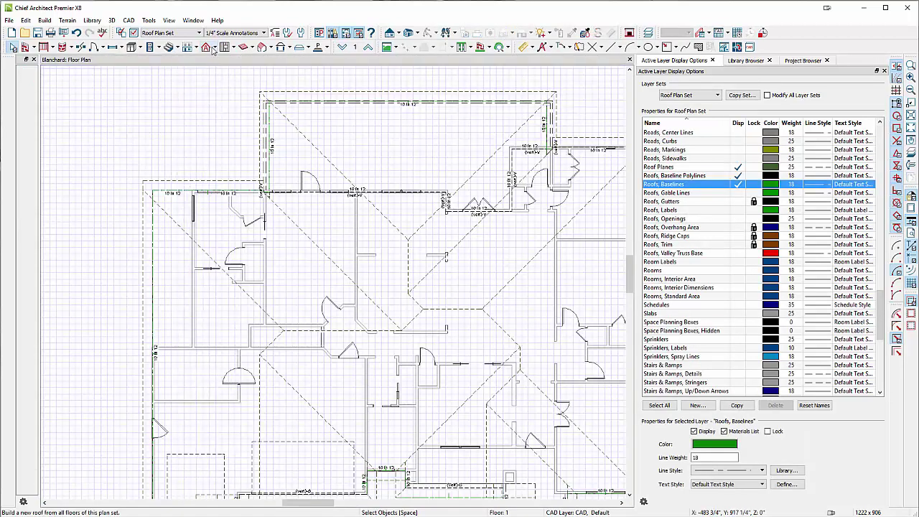
click(207, 47)
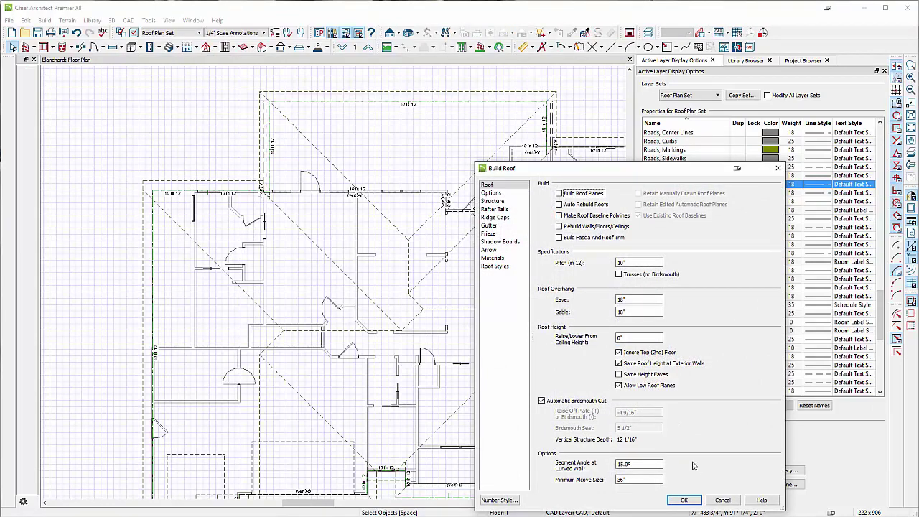
click(722, 500)
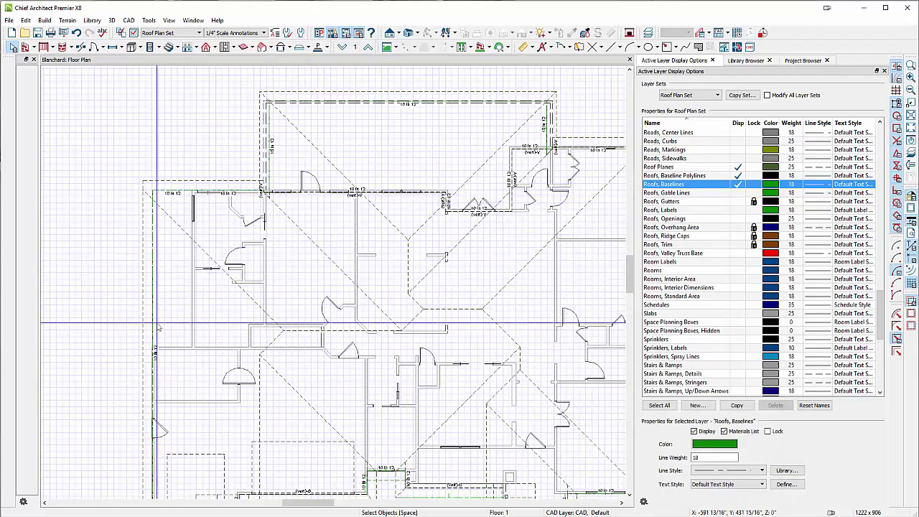
scroll(132, 306, down, 3)
scroll(143, 259, up, 5)
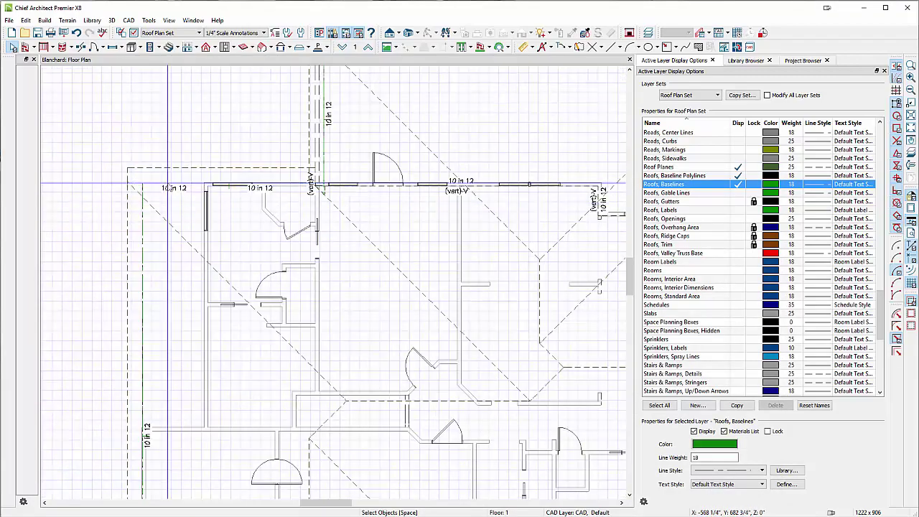
scroll(145, 252, down, 5)
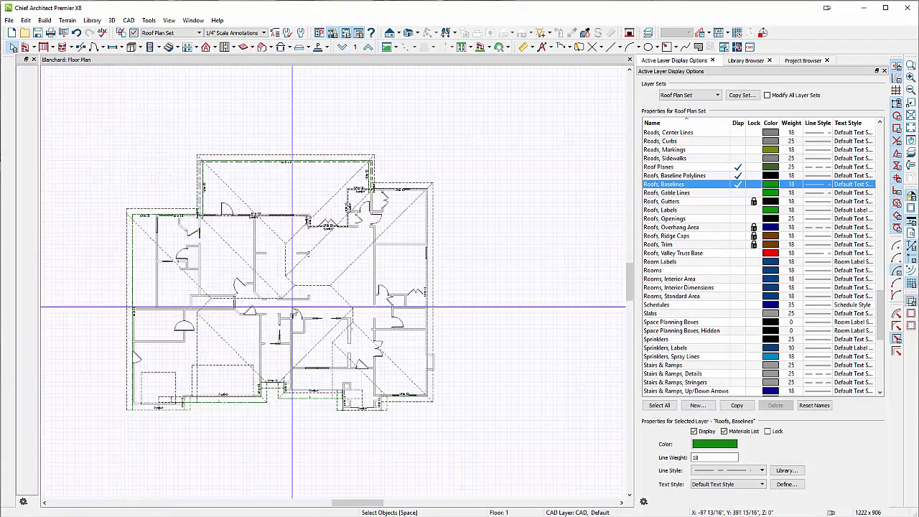